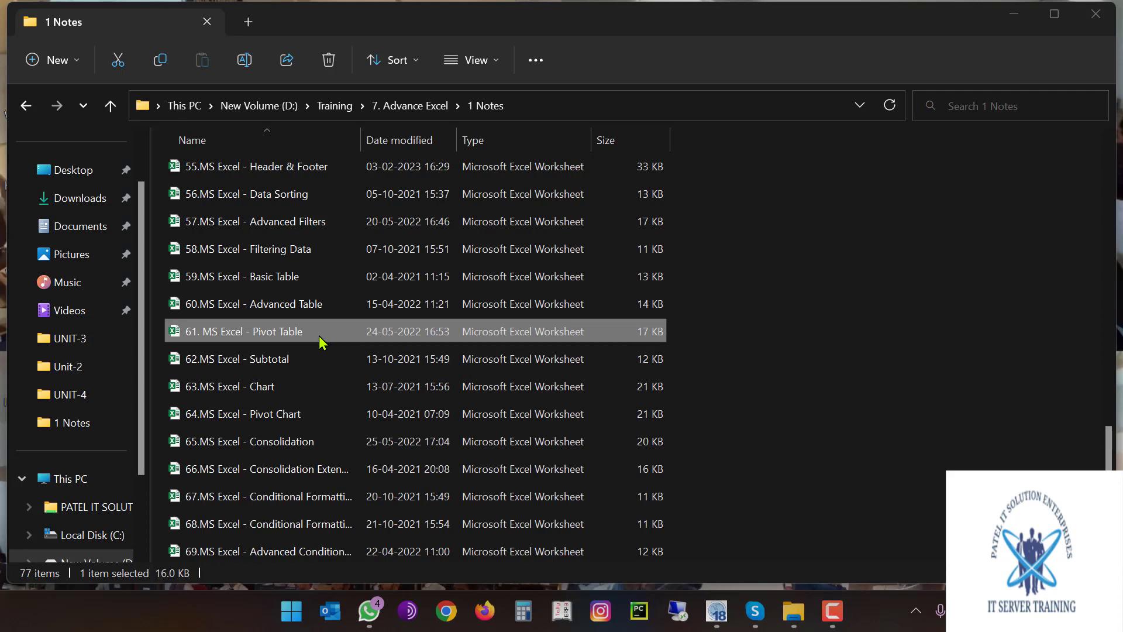
Open the '61. MS Excel - Pivot Table' workbook from the 1 Notes folder
double_click(327, 332)
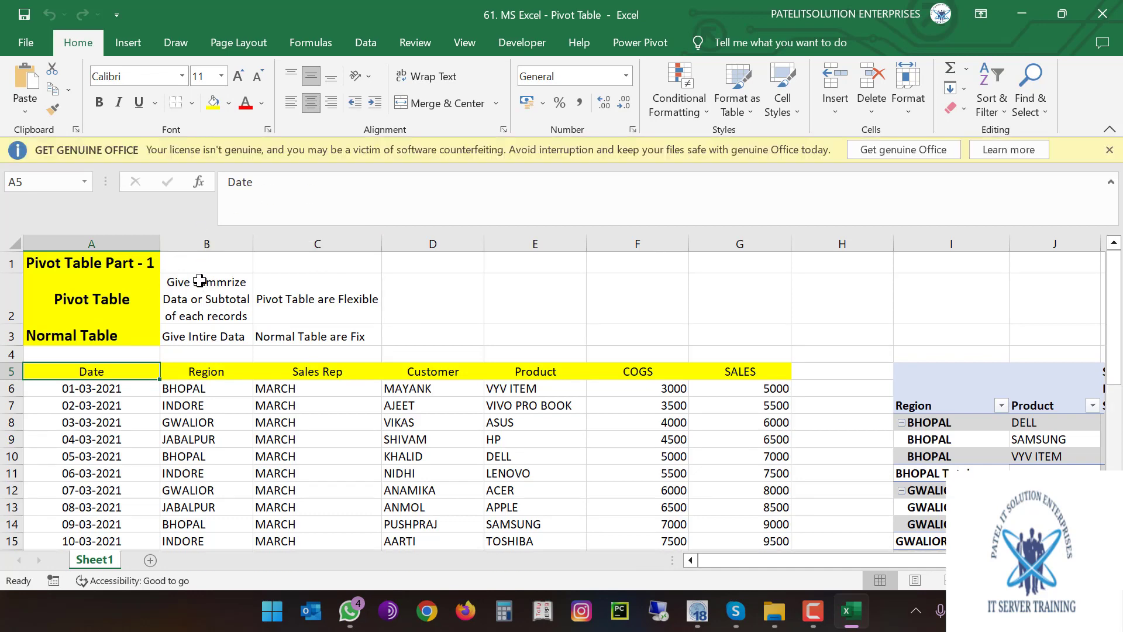
Look over the pivot description in B2 and the Pivot Table and Normal Table labels
left_click(200, 282)
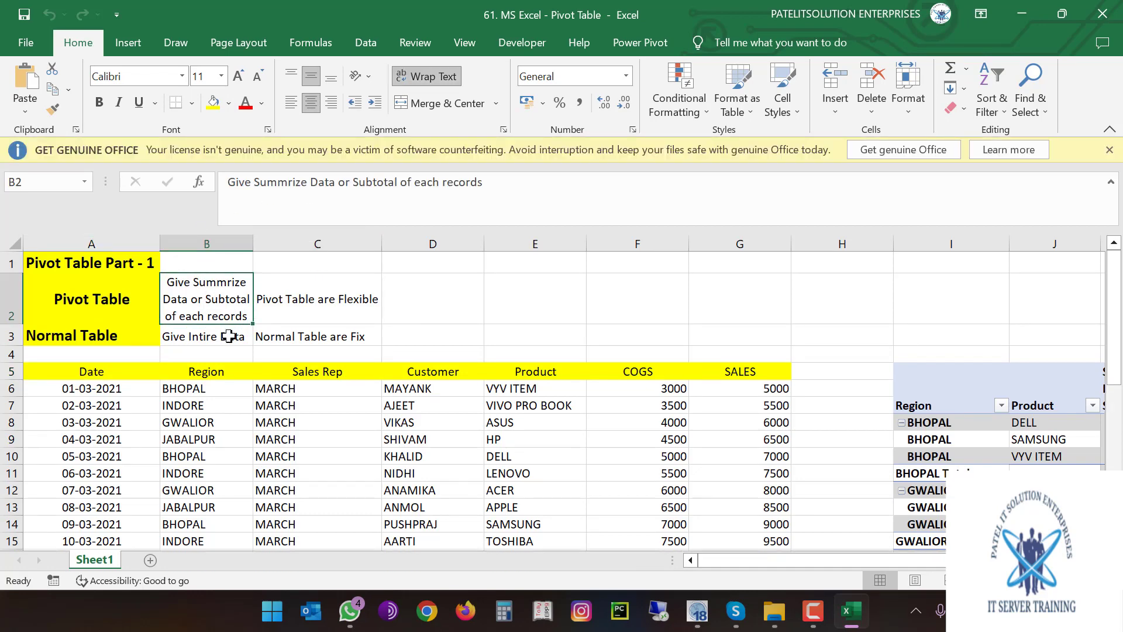
left_click(95, 301)
left_click(96, 337)
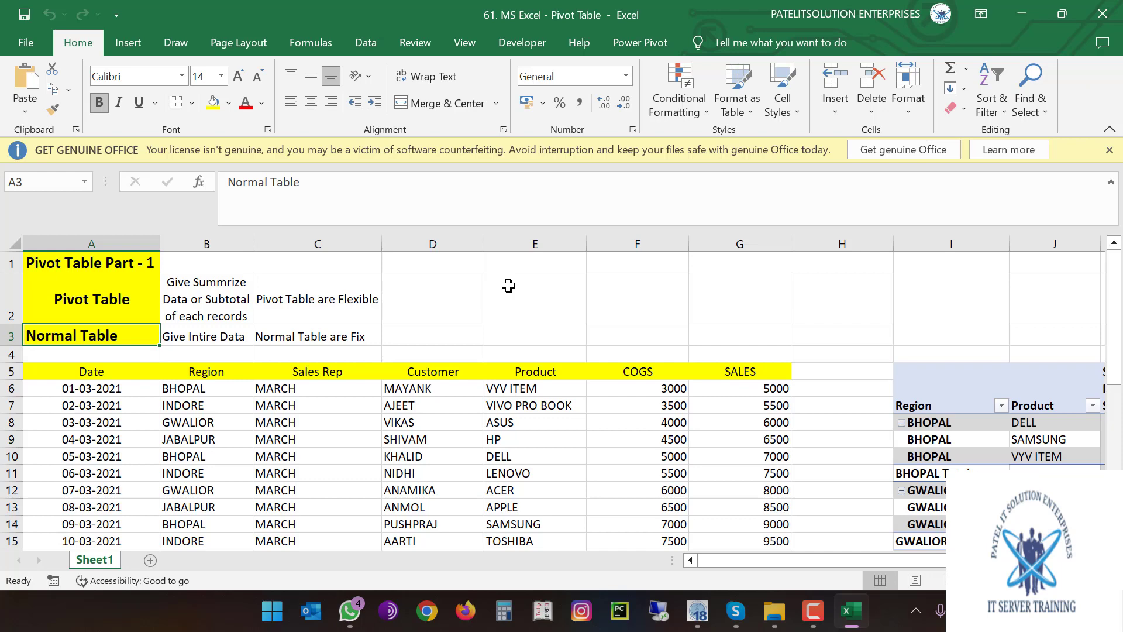
Select the sales data table A5:G36, from the Date header through SALES
left_click_drag(96, 370, 700, 534)
scroll(450, 495, "up", 2)
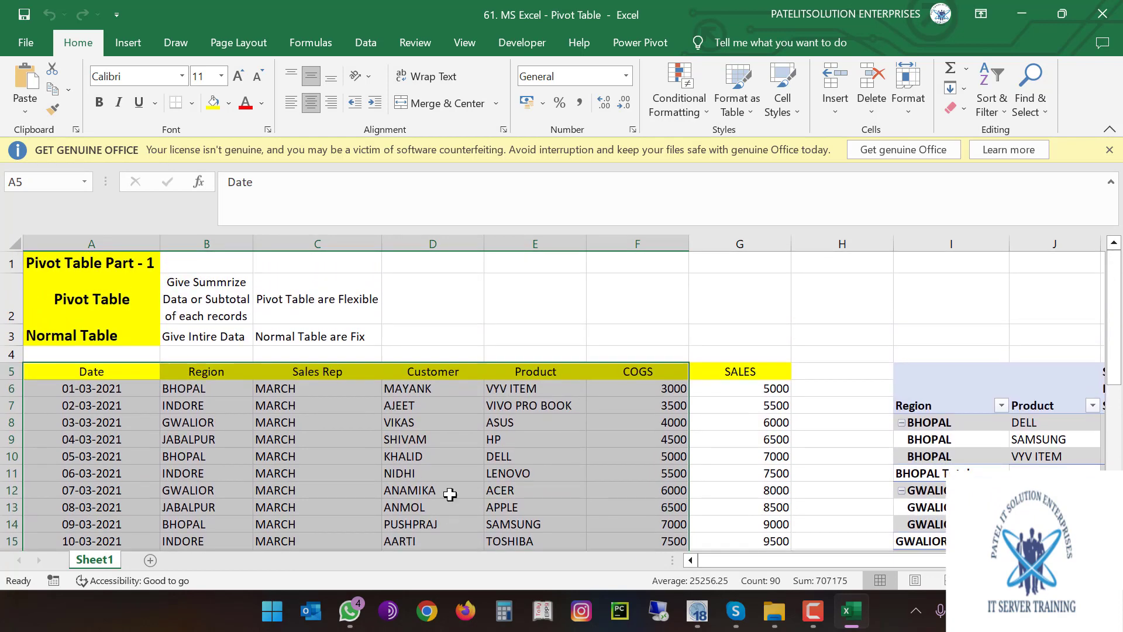
left_click(447, 462)
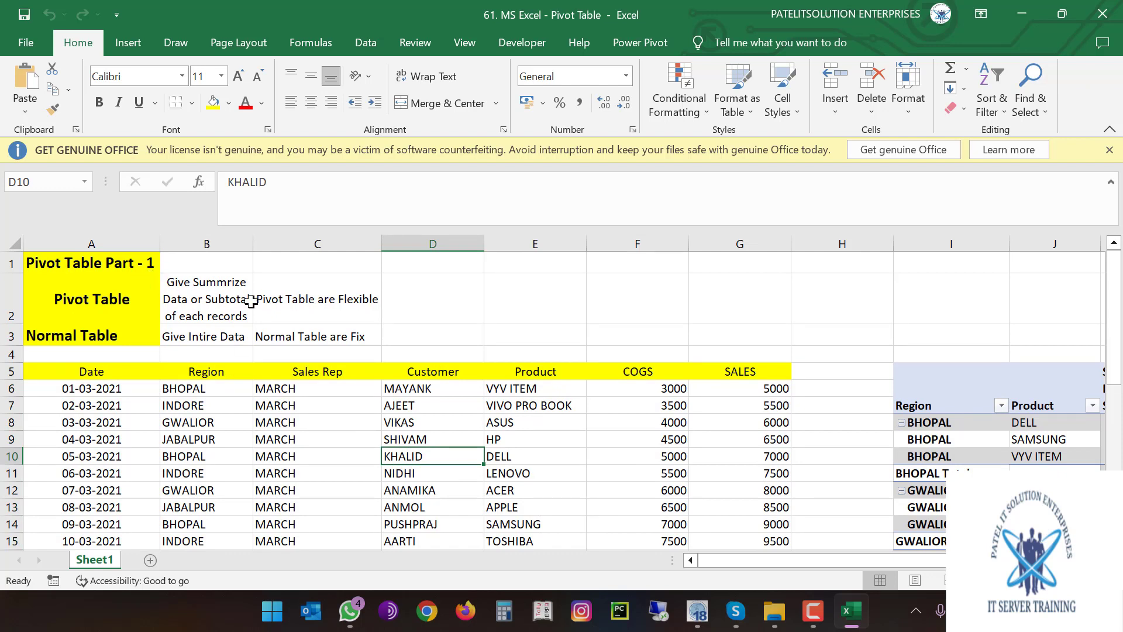
left_click(61, 371)
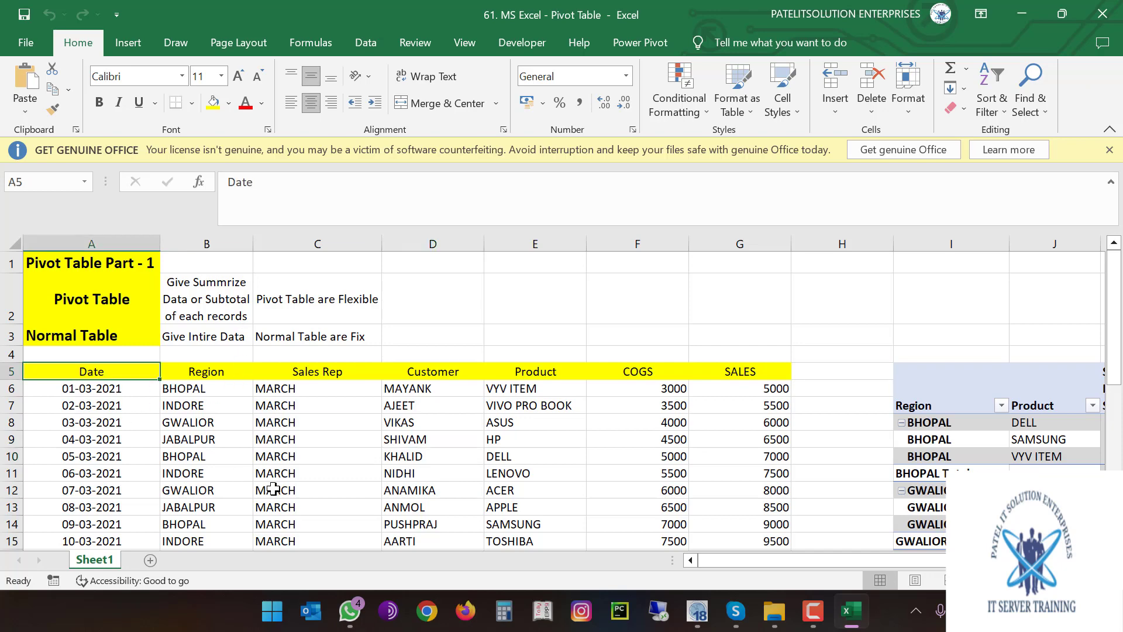
left_click_drag(70, 372, 746, 485)
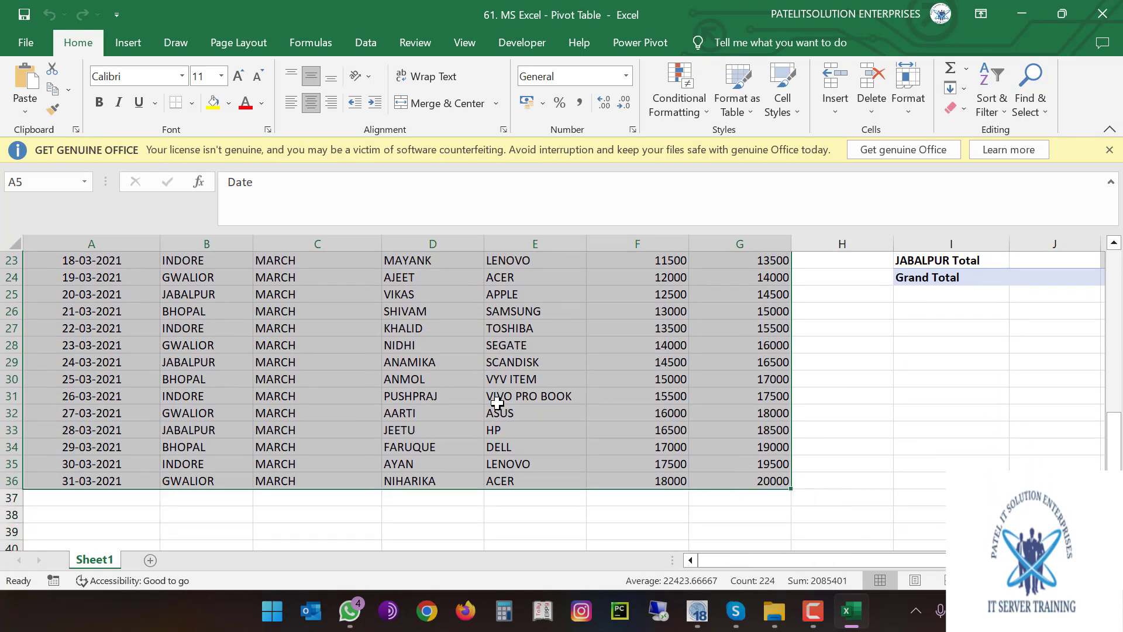
Paste the copied sales table at A1 of a new Sheet2 and AutoFit columns A–F
key("ctrl+c")
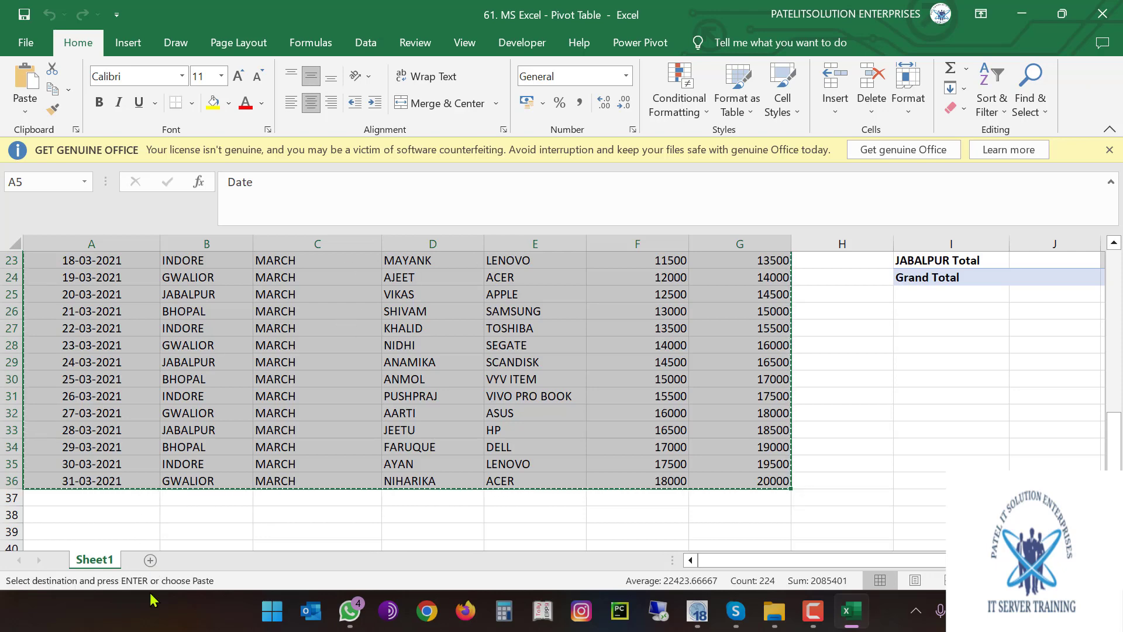
left_click(151, 561)
key("ctrl+v")
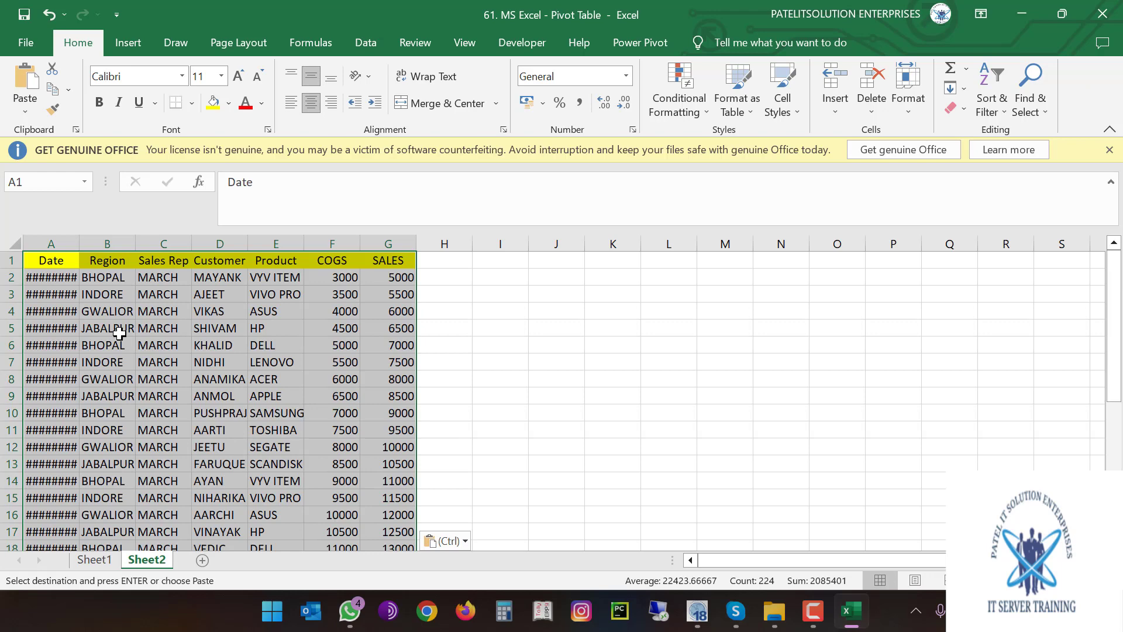
left_click_drag(51, 243, 389, 246)
double_click(79, 244)
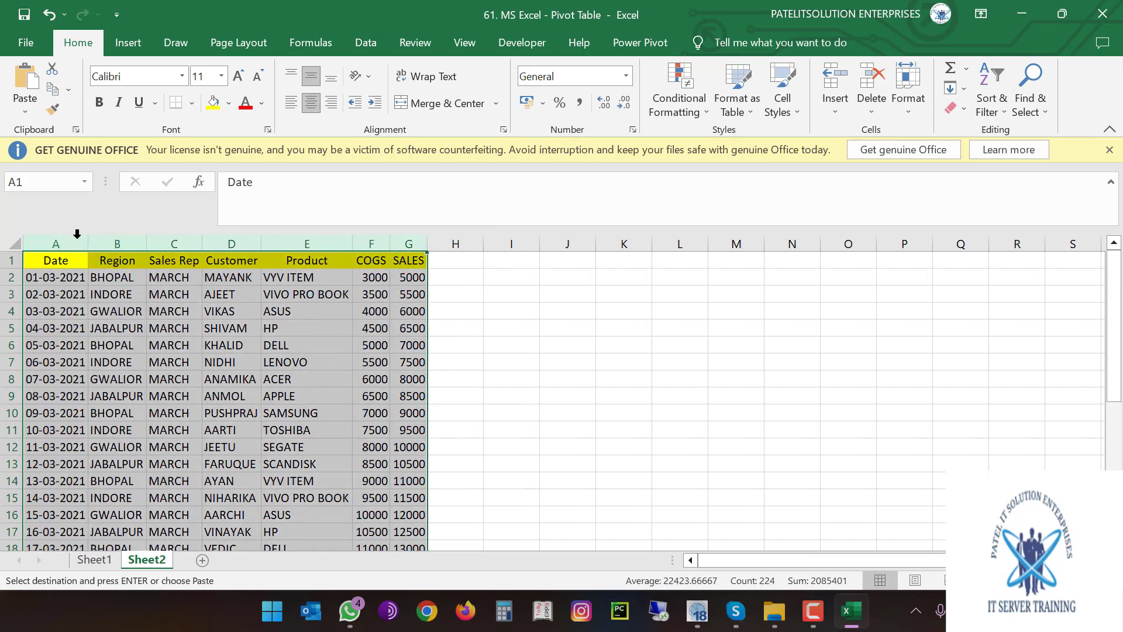
left_click(201, 332)
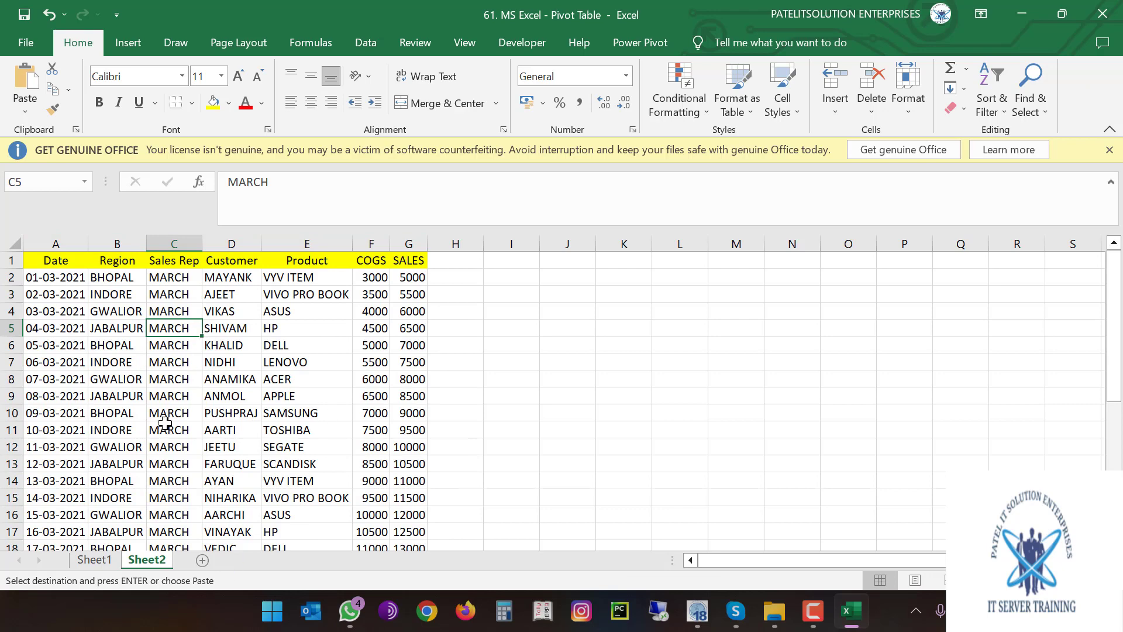
left_click(56, 279)
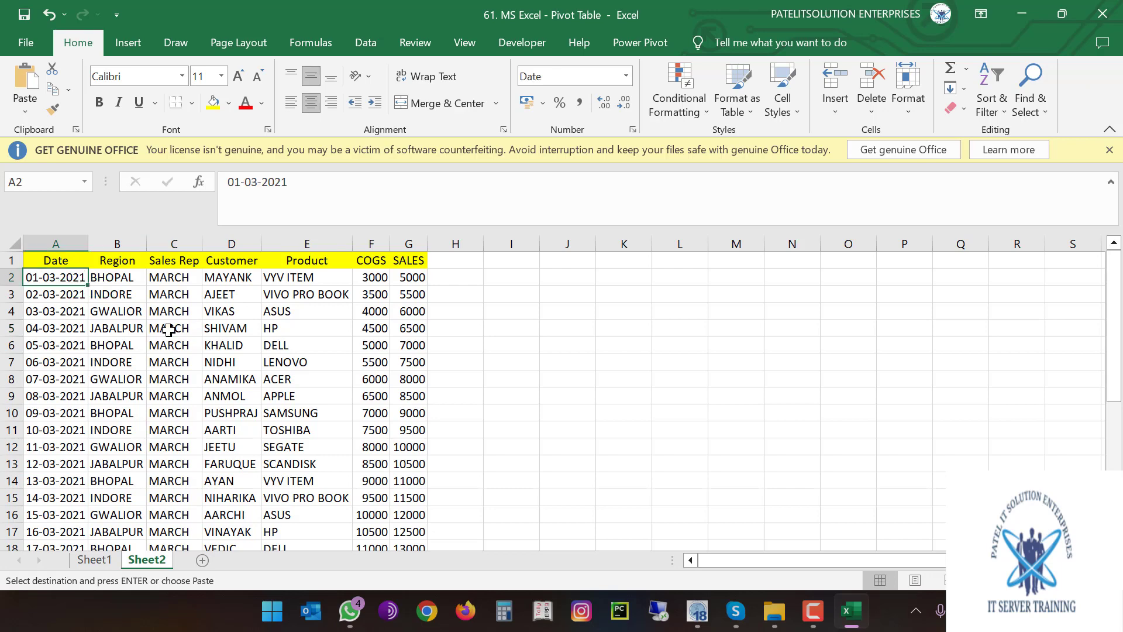
Open Insert > PivotTable for the Sheet2!$A$1:$G$32 data range
left_click(129, 47)
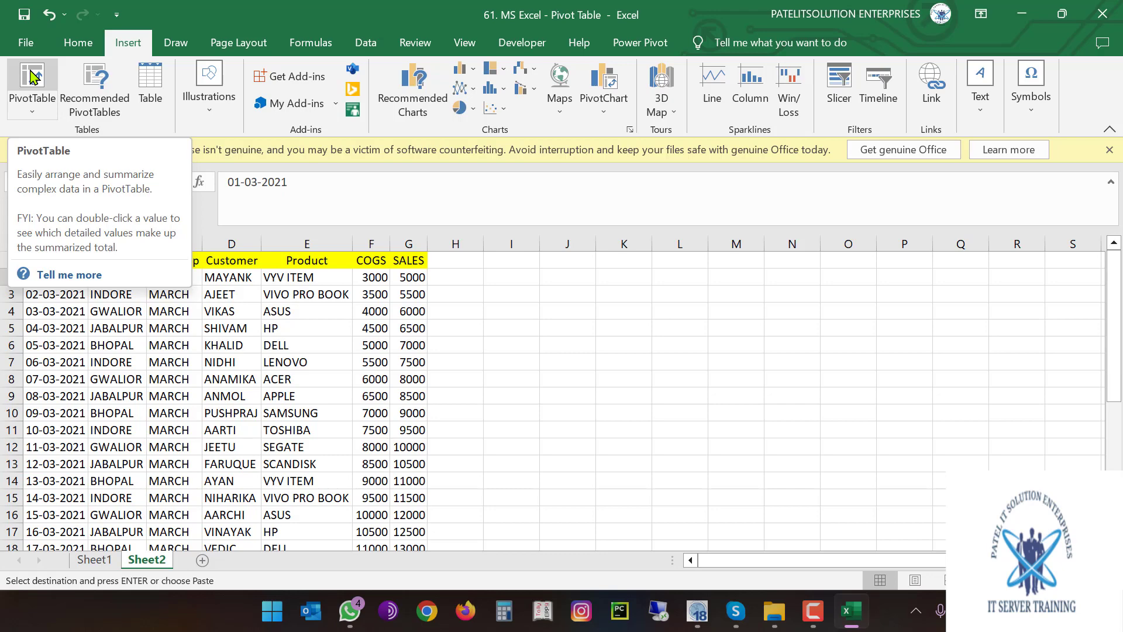
left_click(32, 75)
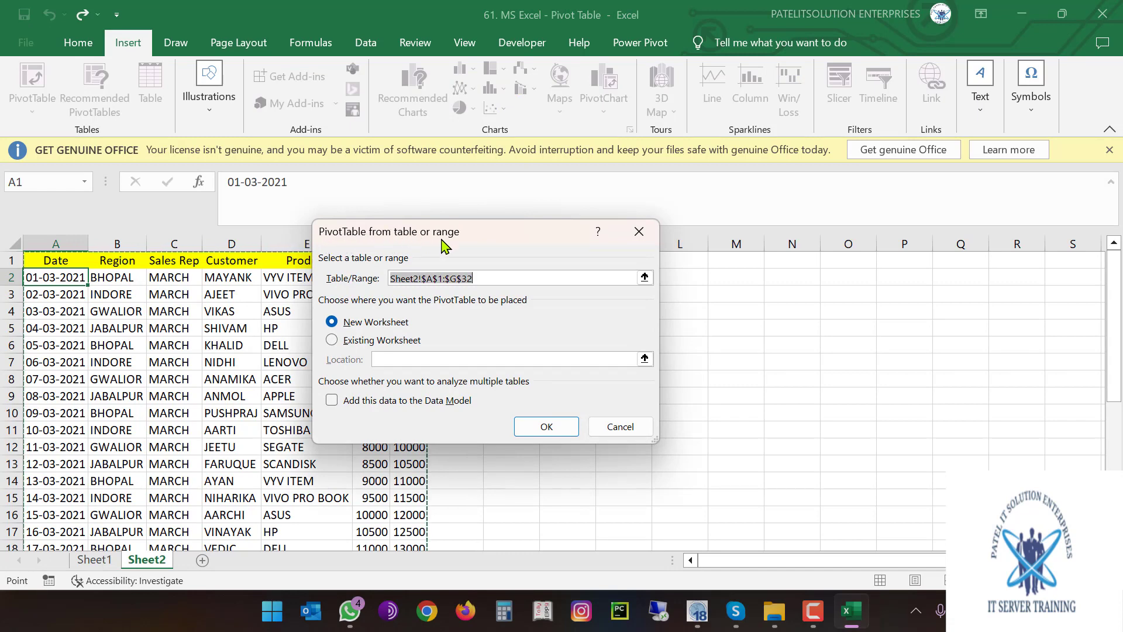
left_click_drag(444, 237, 588, 57)
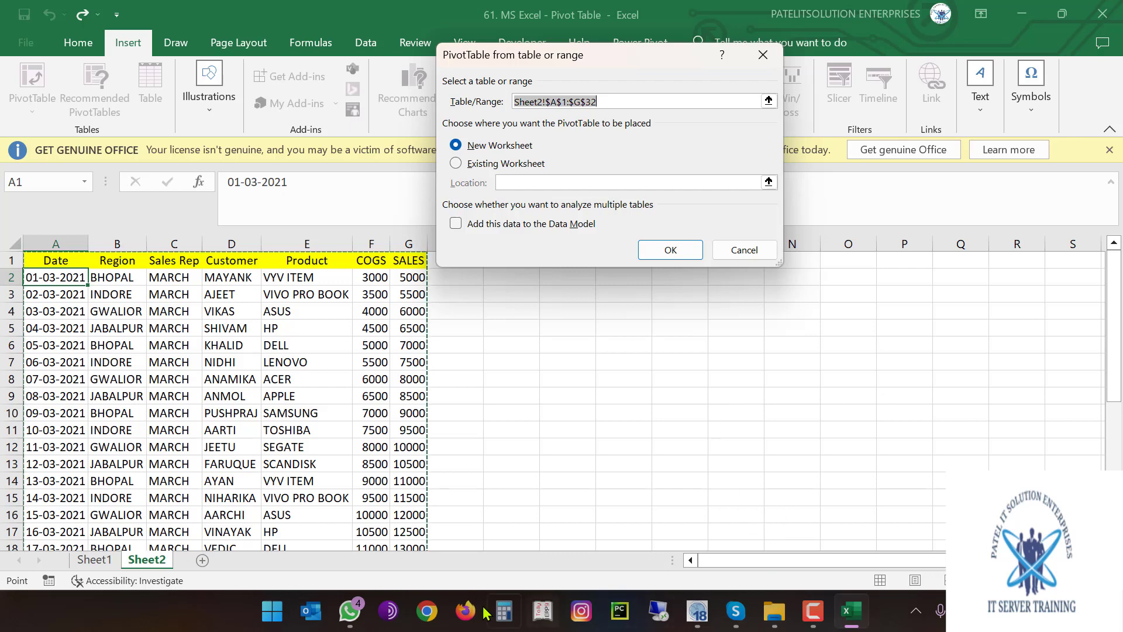
Mute the guest user in the Skype meeting and minimize the call window
left_click(736, 610)
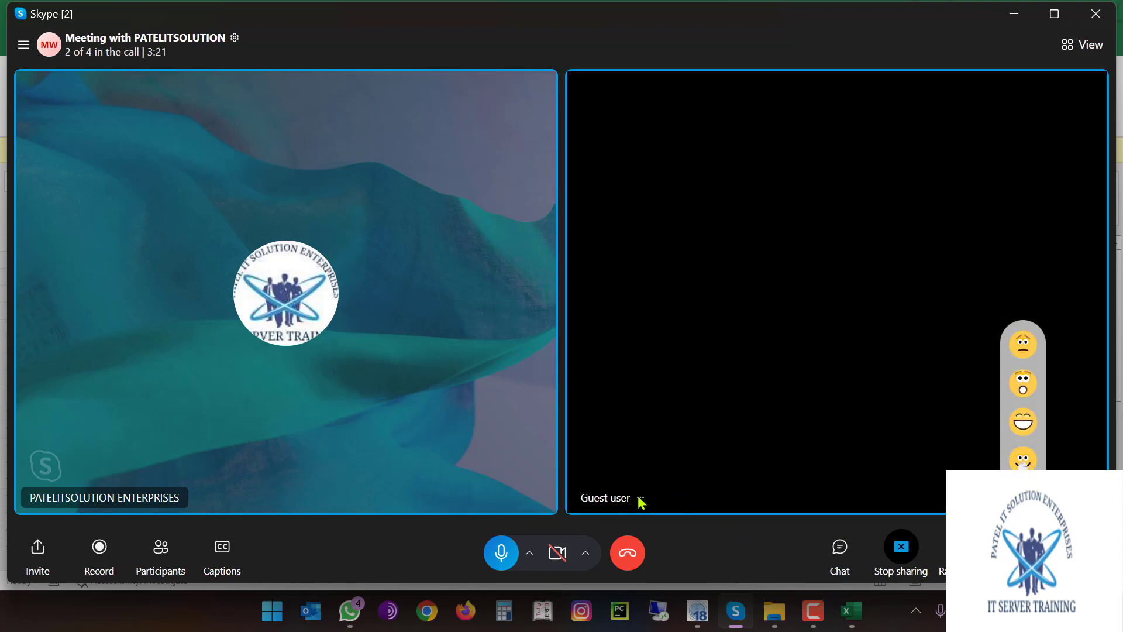
left_click(640, 498)
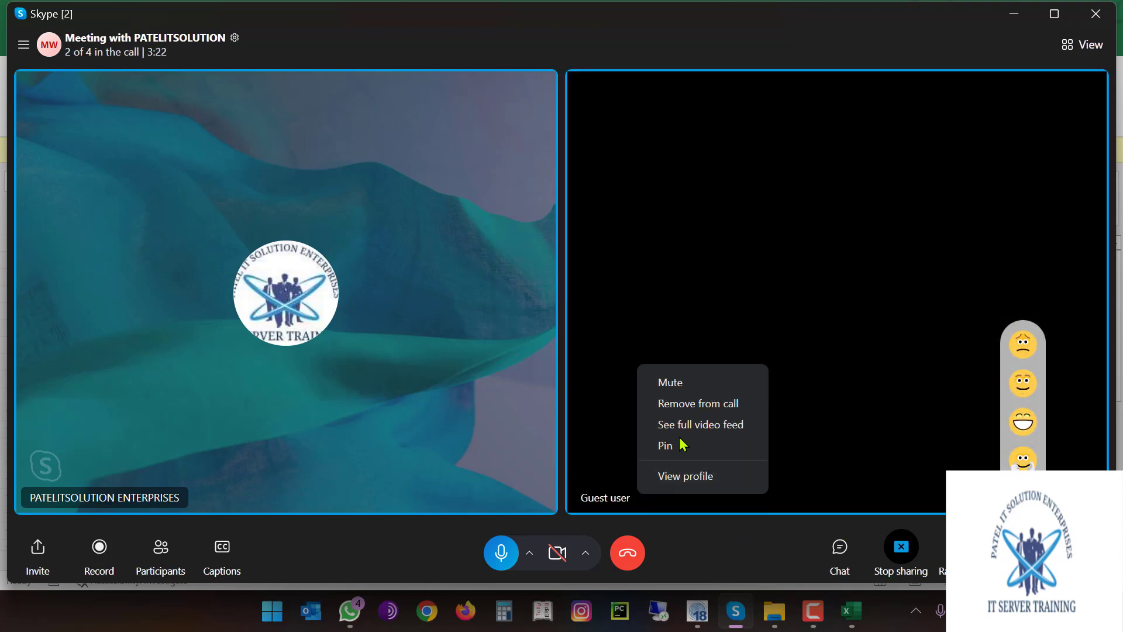
left_click(711, 390)
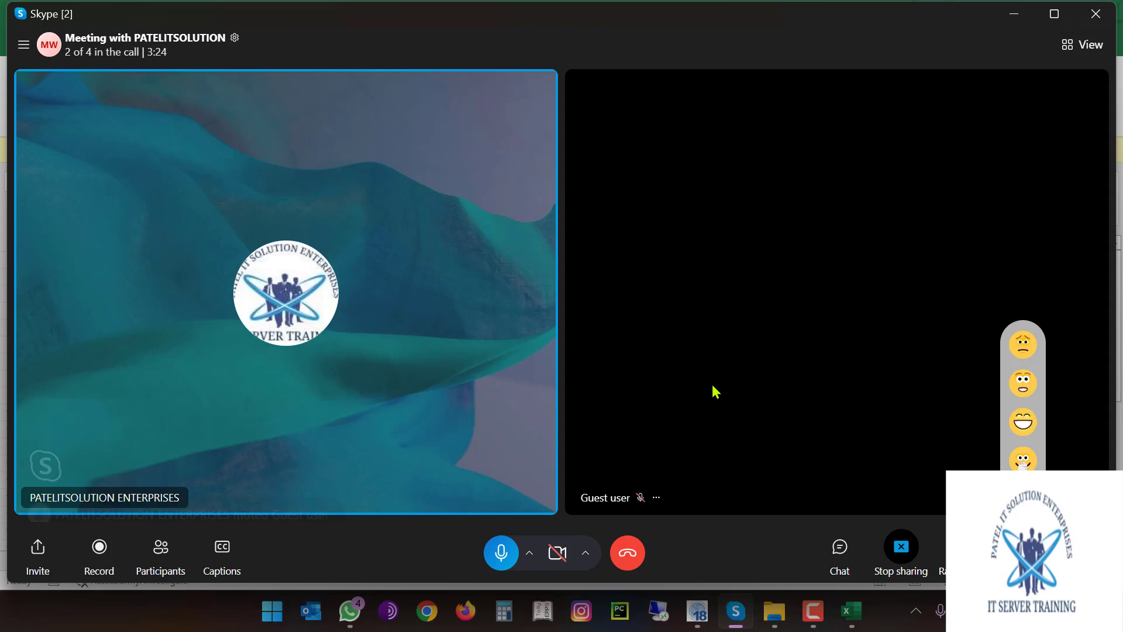
left_click(1002, 18)
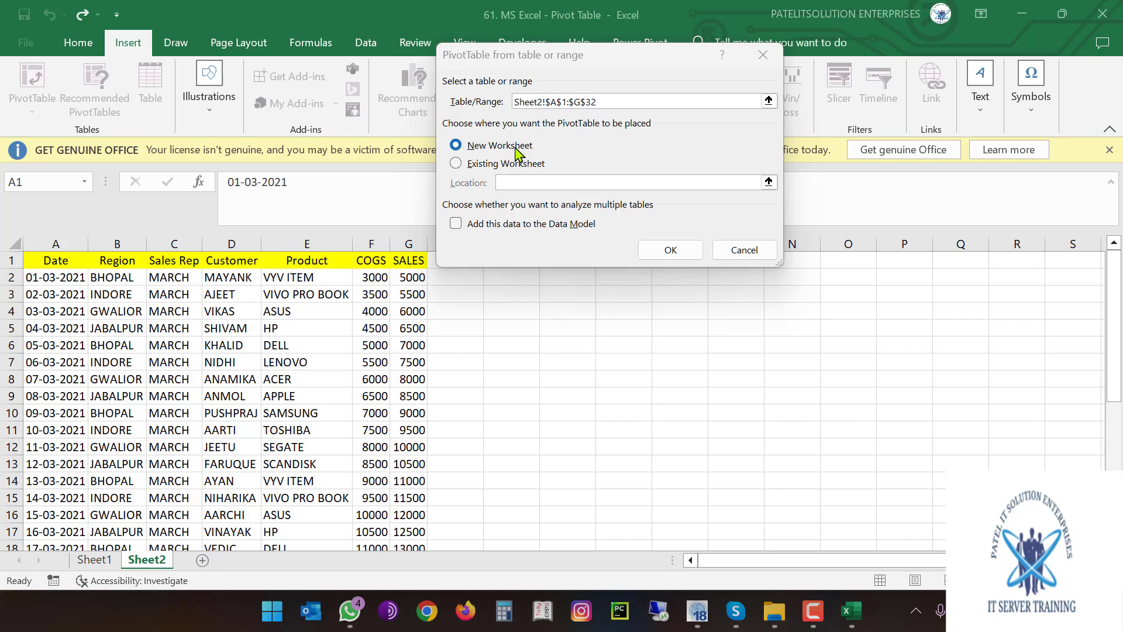
Keep New Worksheet as the destination and create the empty PivotTable1 on Sheet3
left_click(459, 164)
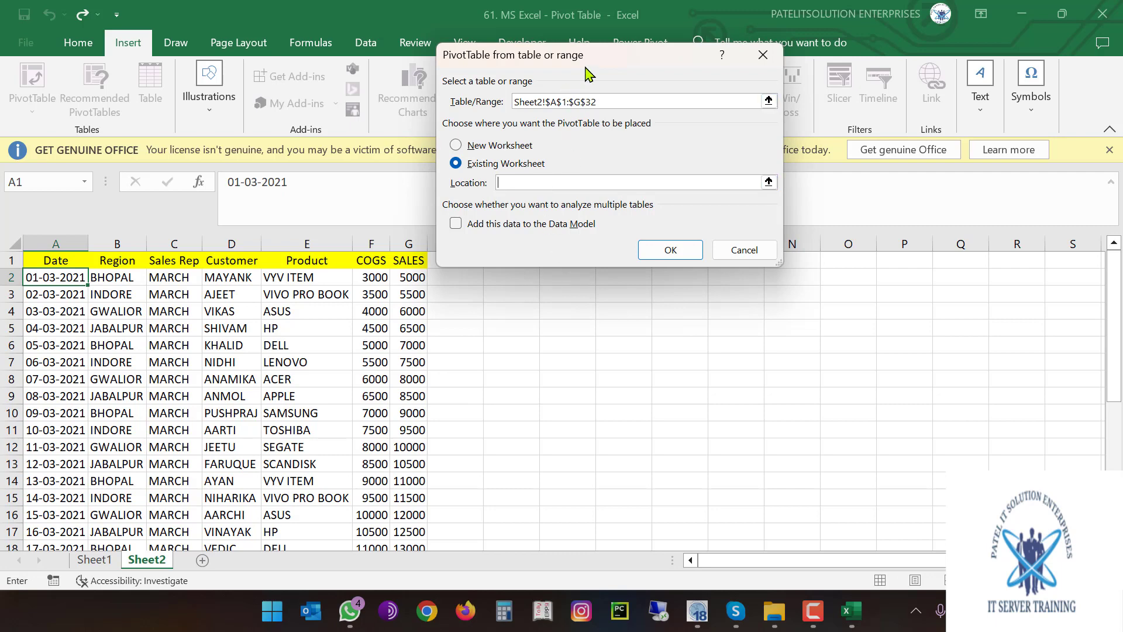
left_click_drag(587, 64, 410, 46)
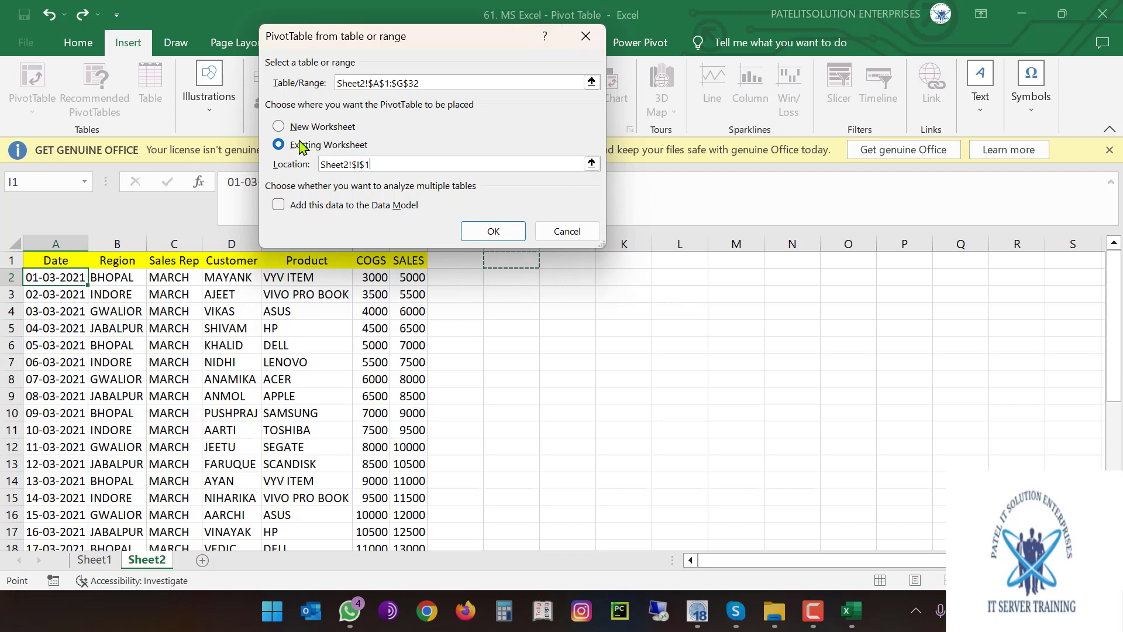
left_click(279, 127)
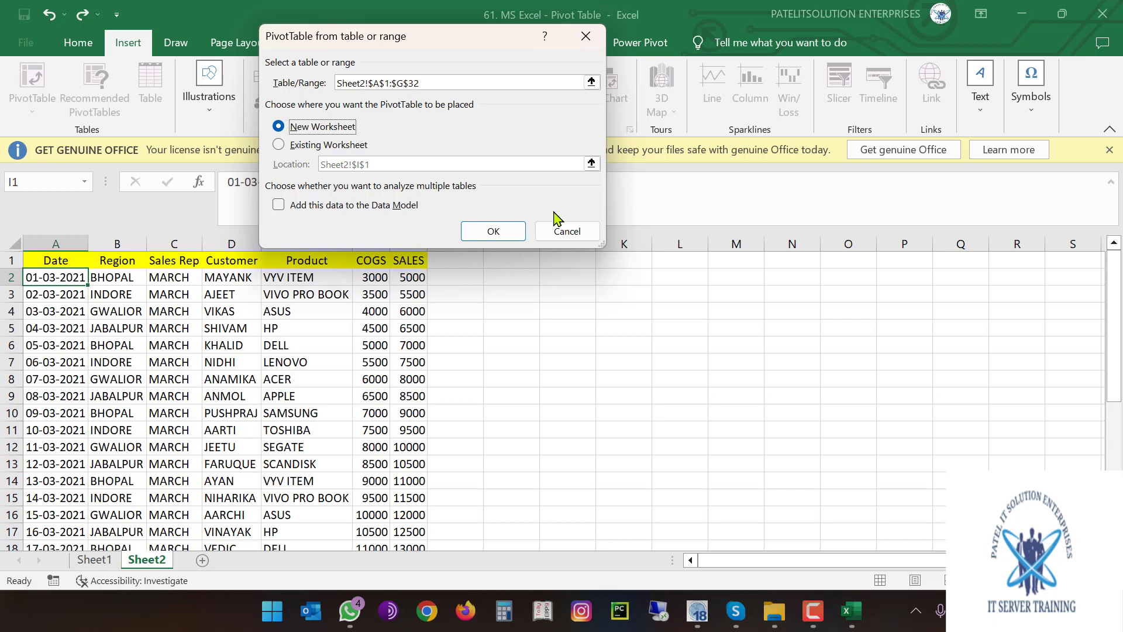
left_click(517, 234)
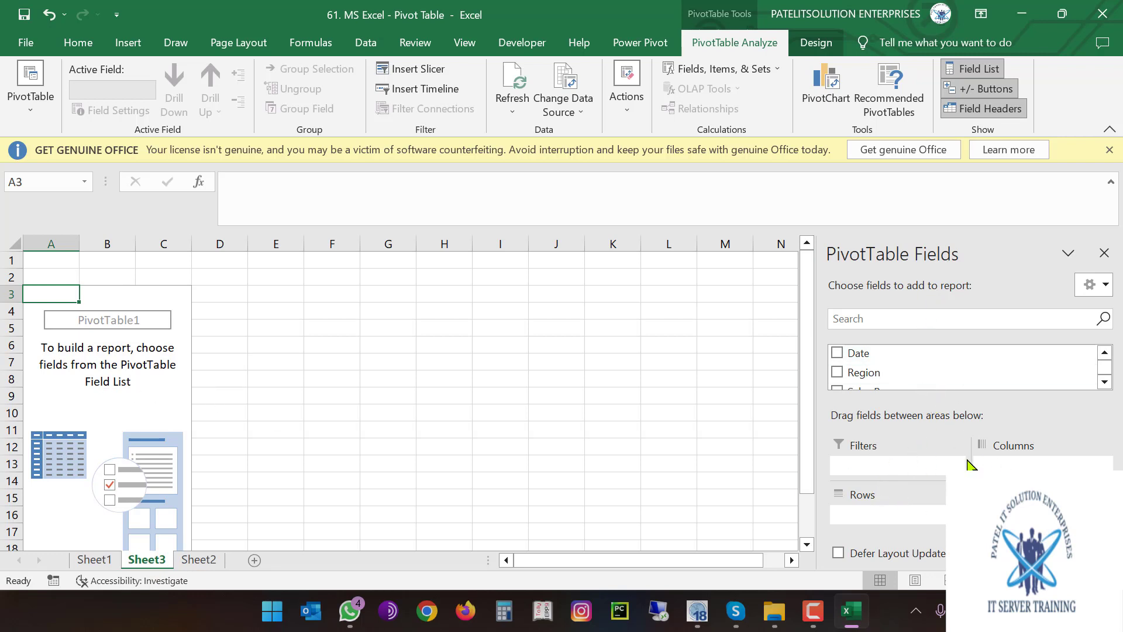
Add Date, Region, Sales Rep, Customer and Product as pivot row fields
left_click(838, 354)
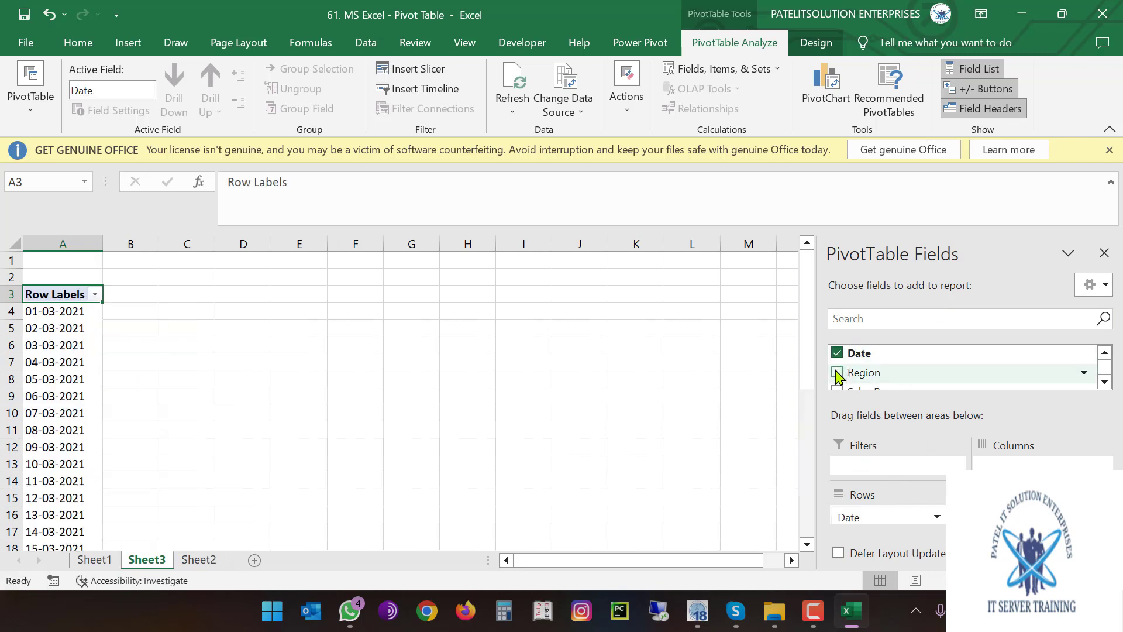
left_click(837, 372)
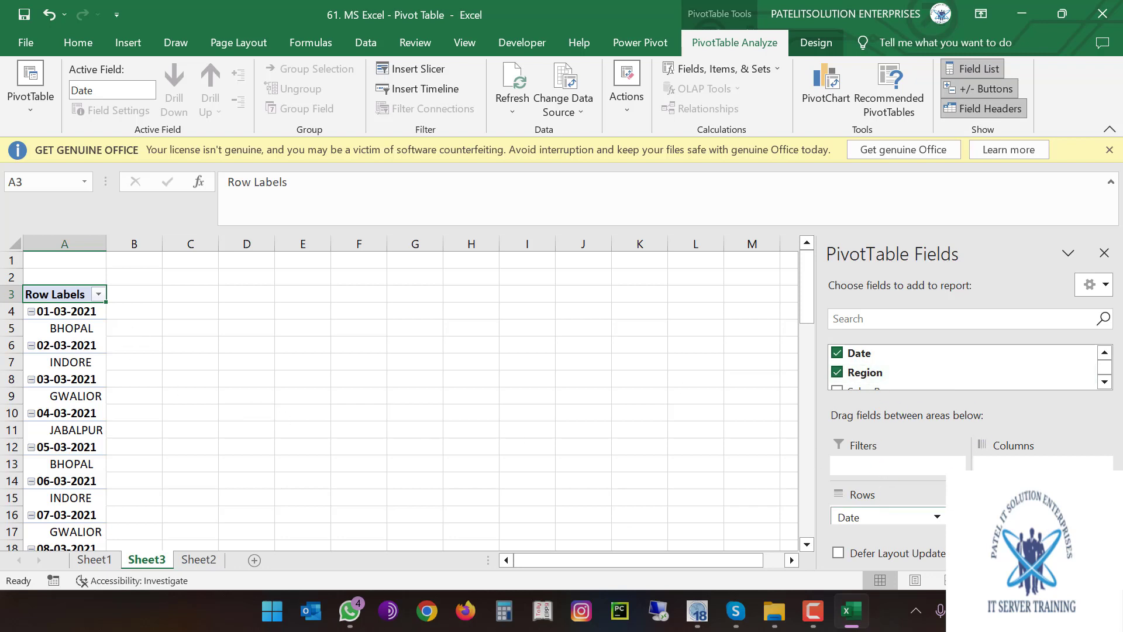
scroll(895, 362, "down", 1)
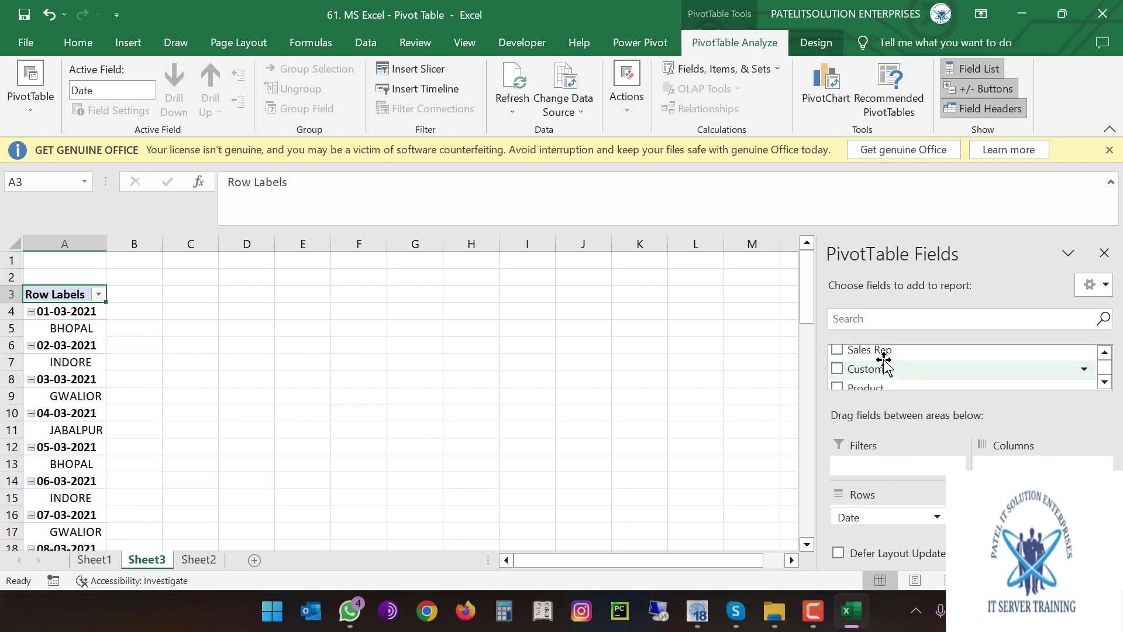
left_click(836, 350)
left_click(837, 368)
left_click(839, 384)
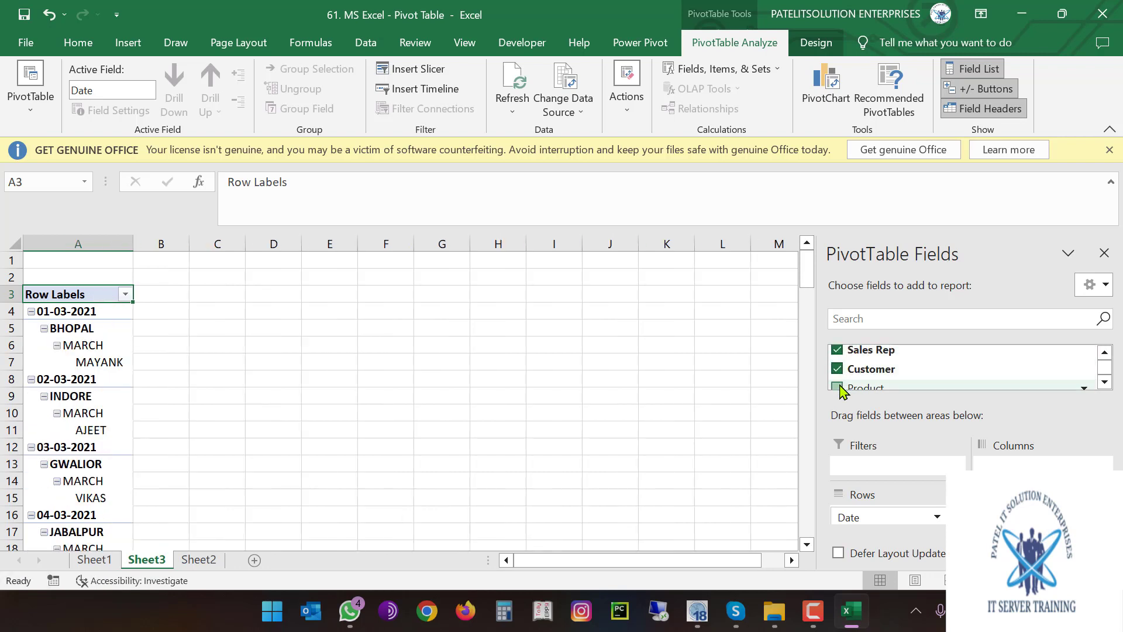
Add Sum of COGS and Sum of SALES to the pivot values
scroll(839, 375, "down", 1)
left_click(837, 366)
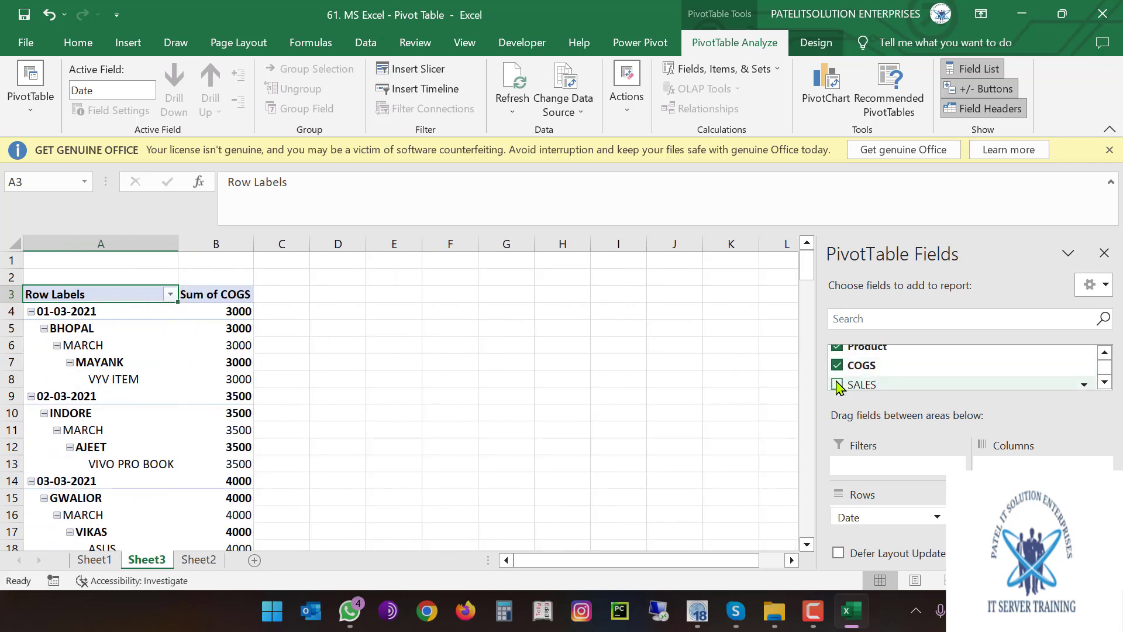
left_click(837, 384)
scroll(840, 381, "down", 1)
scroll(842, 377, "up", 4)
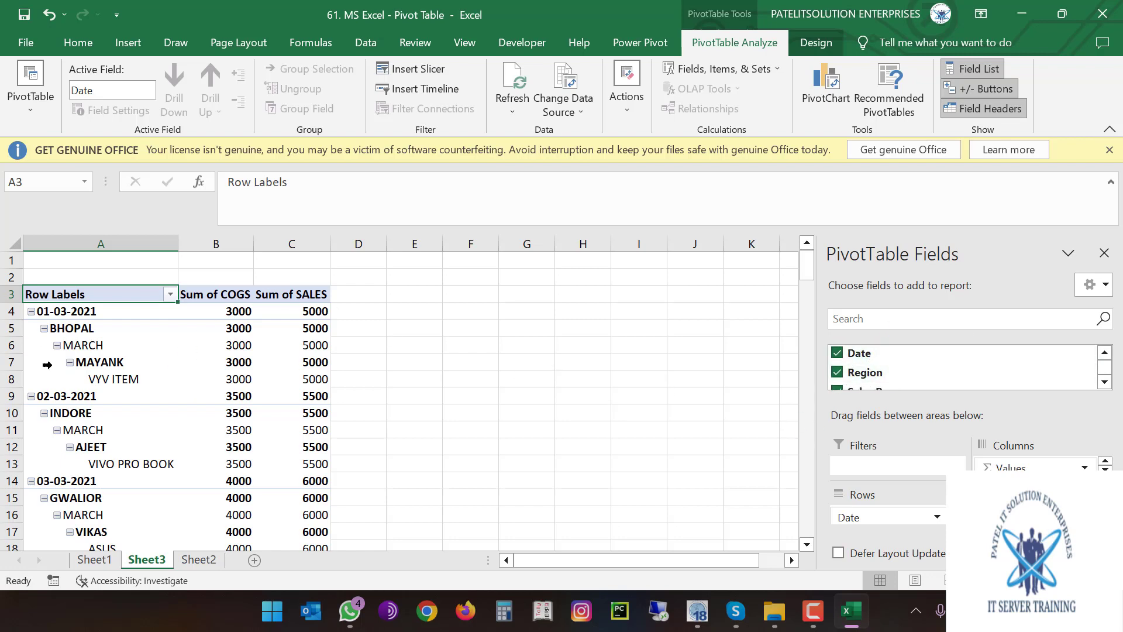
mouse_move(142, 380)
Set the ribbon to Show Tabs and move Region and Sales Rep out of the row grouping
left_click(981, 14)
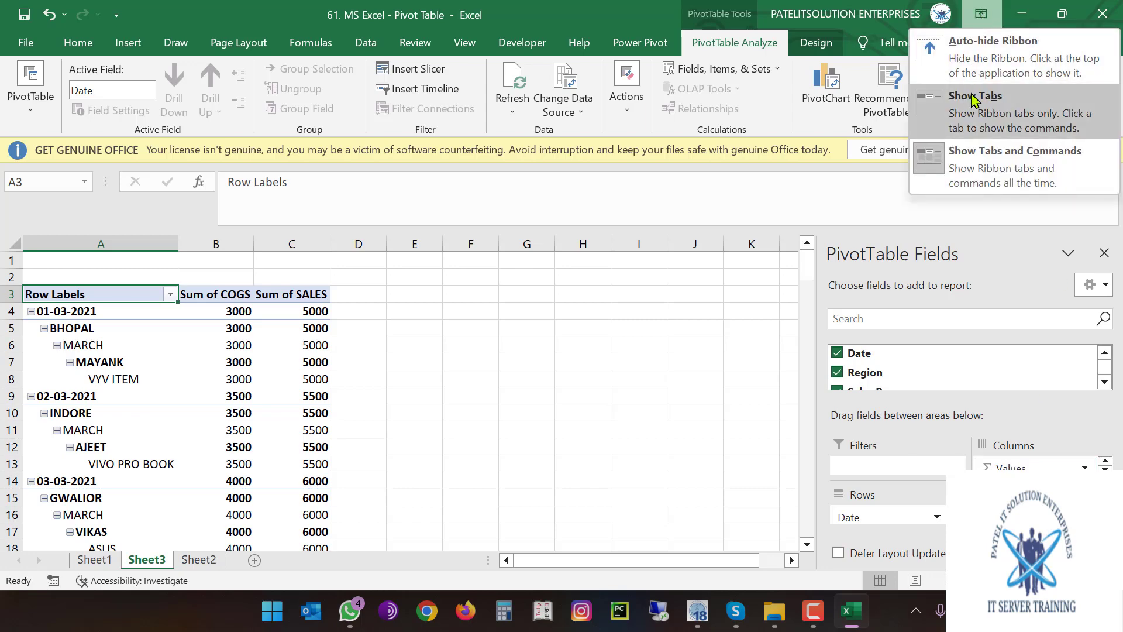
left_click(996, 104)
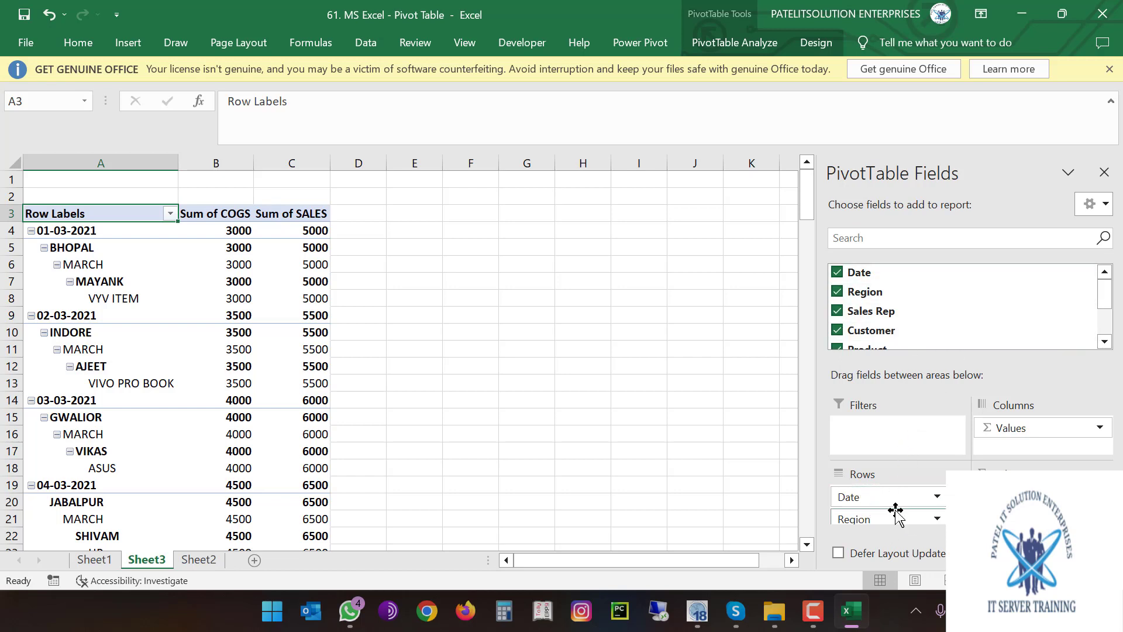
left_click_drag(895, 510, 1033, 458)
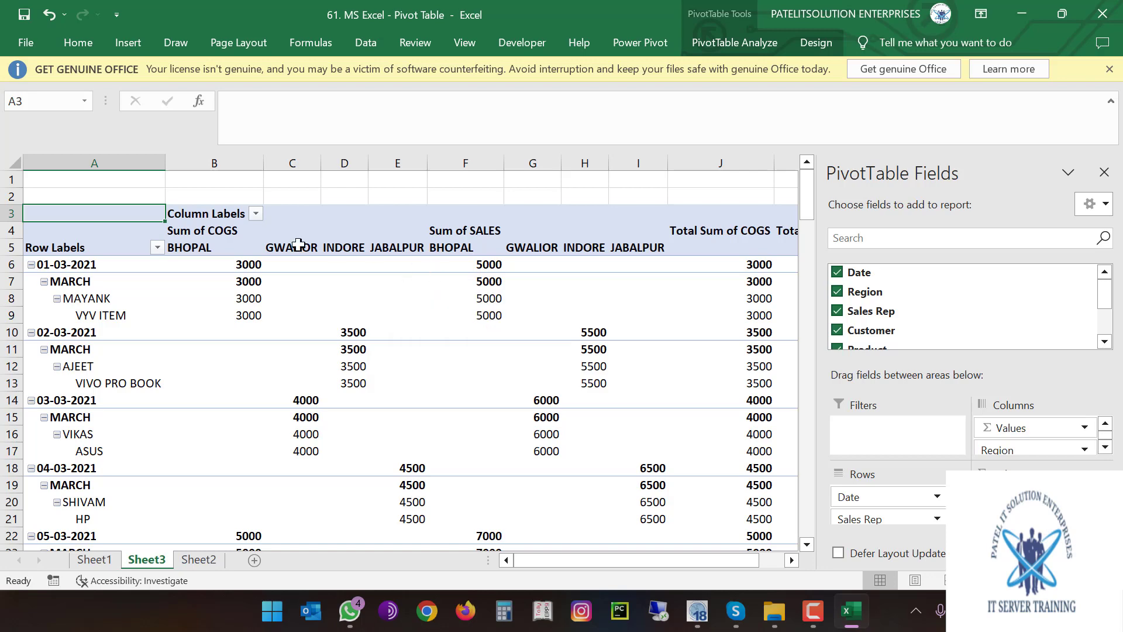
left_click_drag(896, 326, 938, 484)
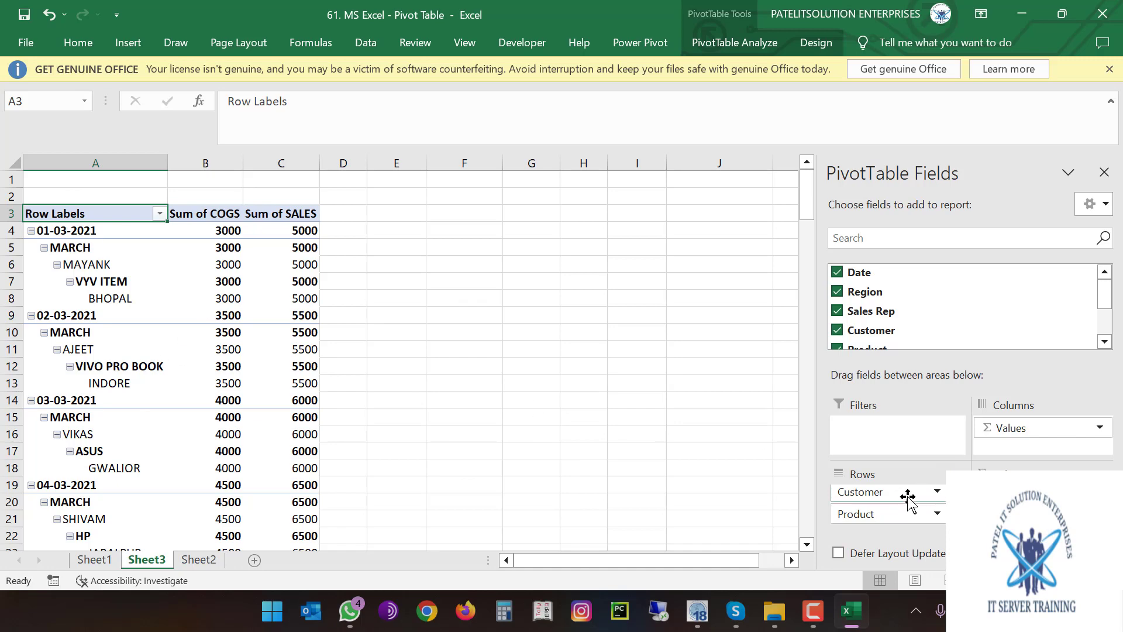
Put Customer back under Date in Rows and order Sum of SALES before COGS
scroll(905, 510, "down", 1)
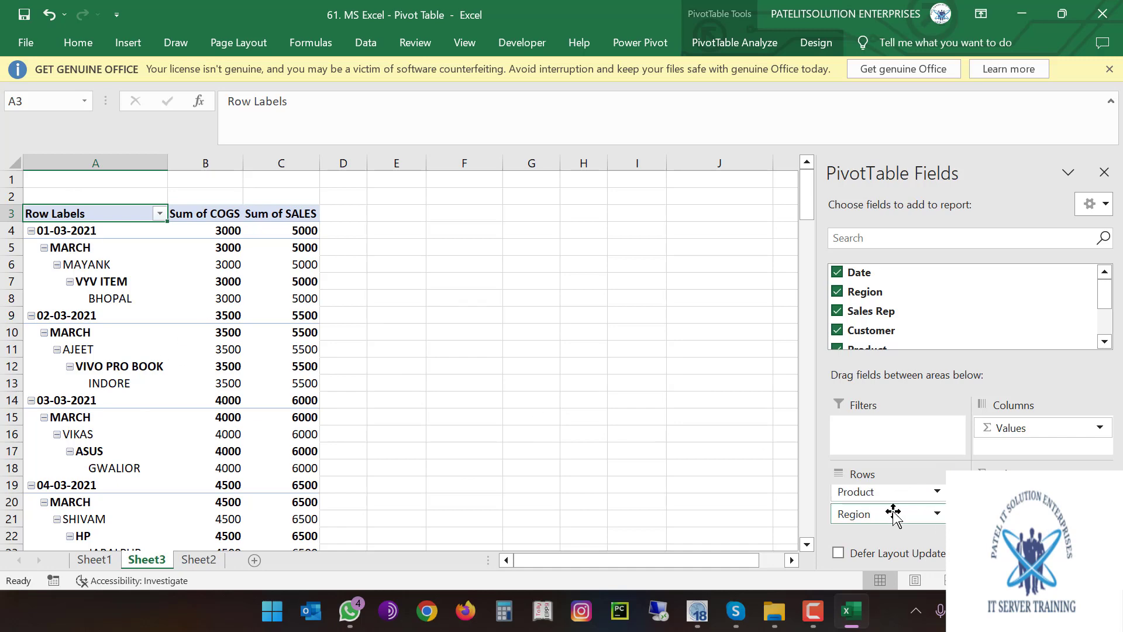
scroll(894, 514, "up", 2)
scroll(893, 514, "down", 2)
scroll(893, 515, "up", 2)
left_click_drag(869, 513, 1020, 449)
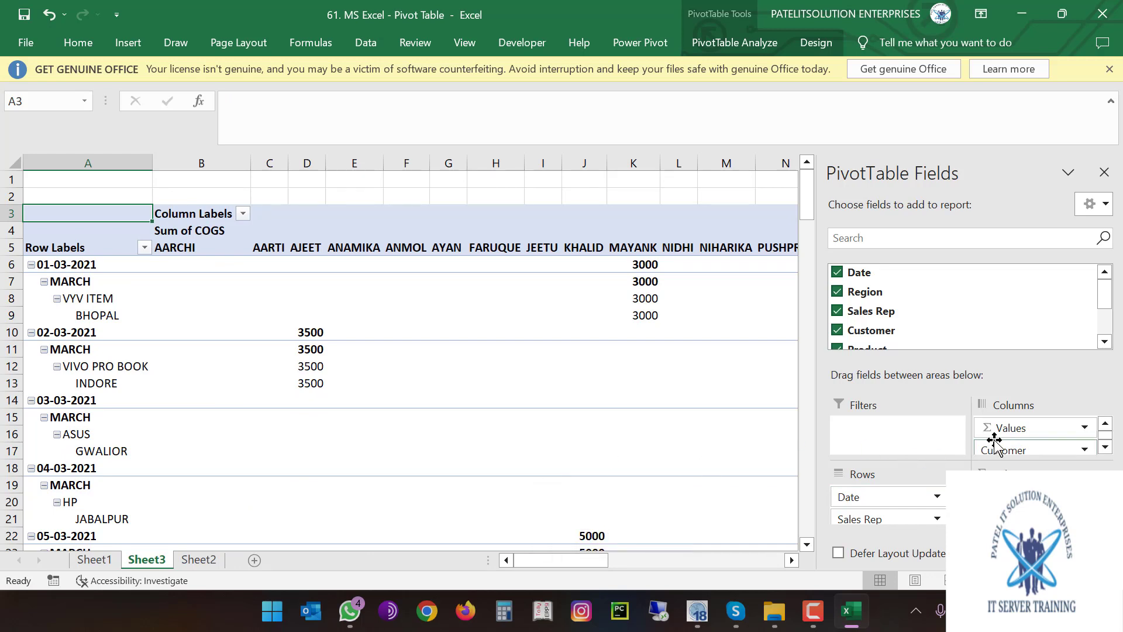
left_click_drag(1004, 451, 934, 528)
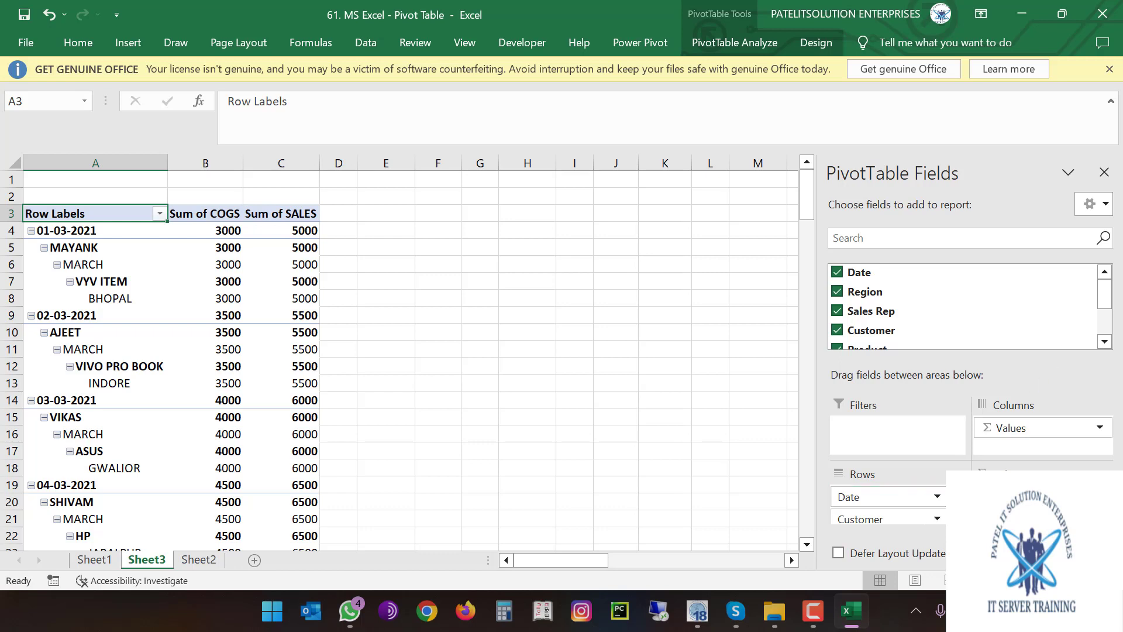
mouse_move(1029, 498)
left_mouse_down()
mouse_move(1103, 458)
mouse_move(1026, 450)
mouse_move(1041, 459)
mouse_move(1058, 409)
mouse_move(1029, 430)
mouse_move(1015, 506)
left_mouse_up()
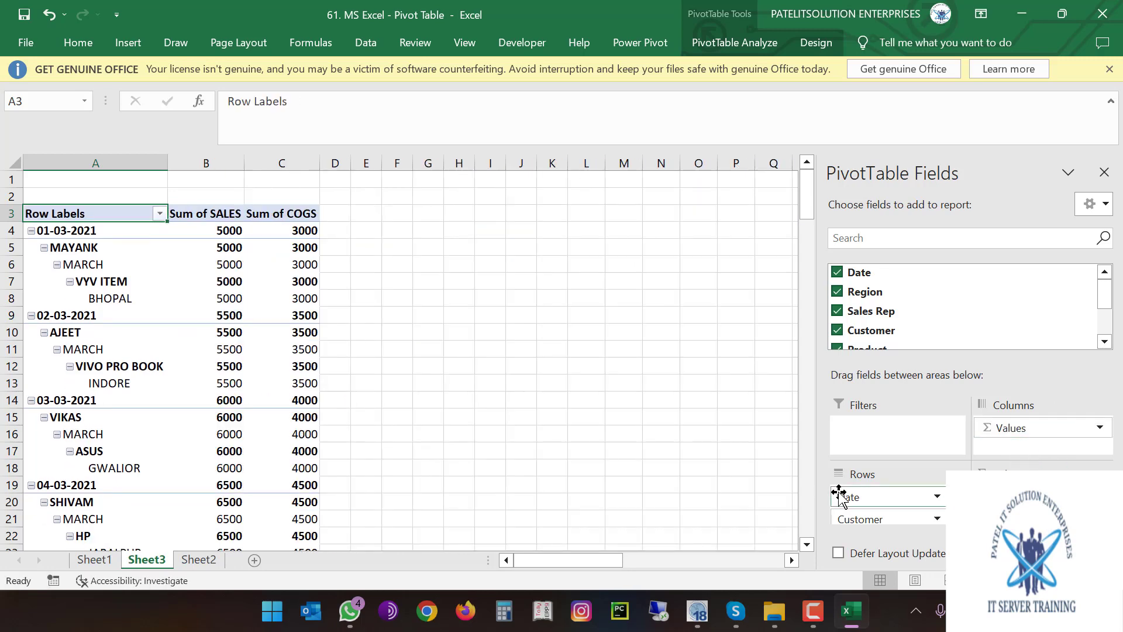
scroll(879, 513, "down", 3)
Make Date a report filter and filter B1 to 01-03-2021
left_click_drag(879, 513, 890, 442)
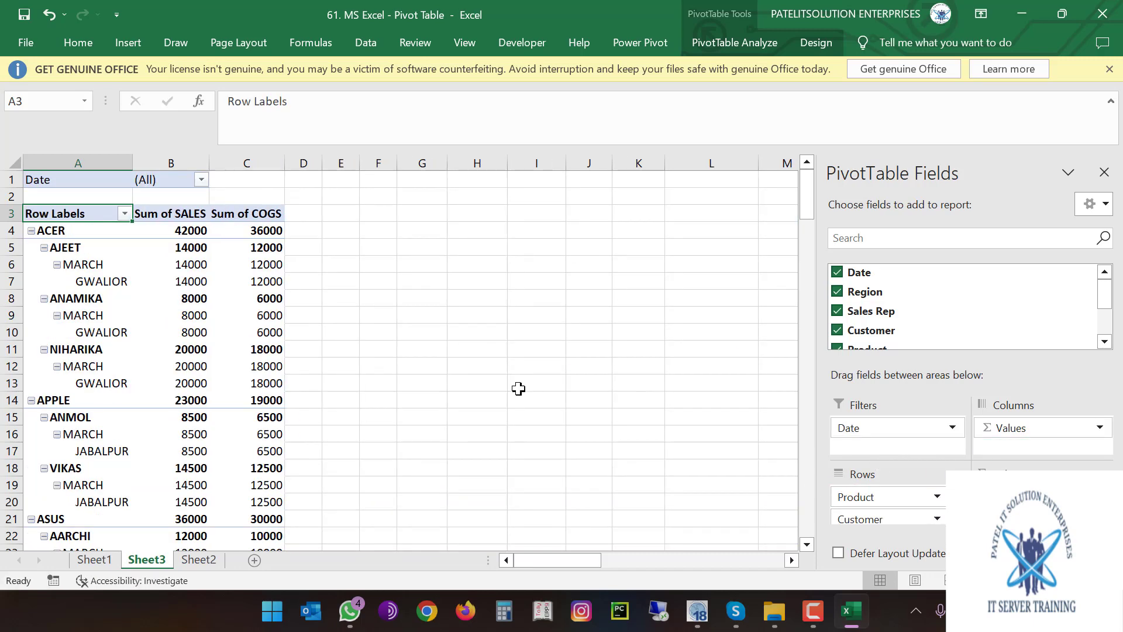
left_click(63, 178)
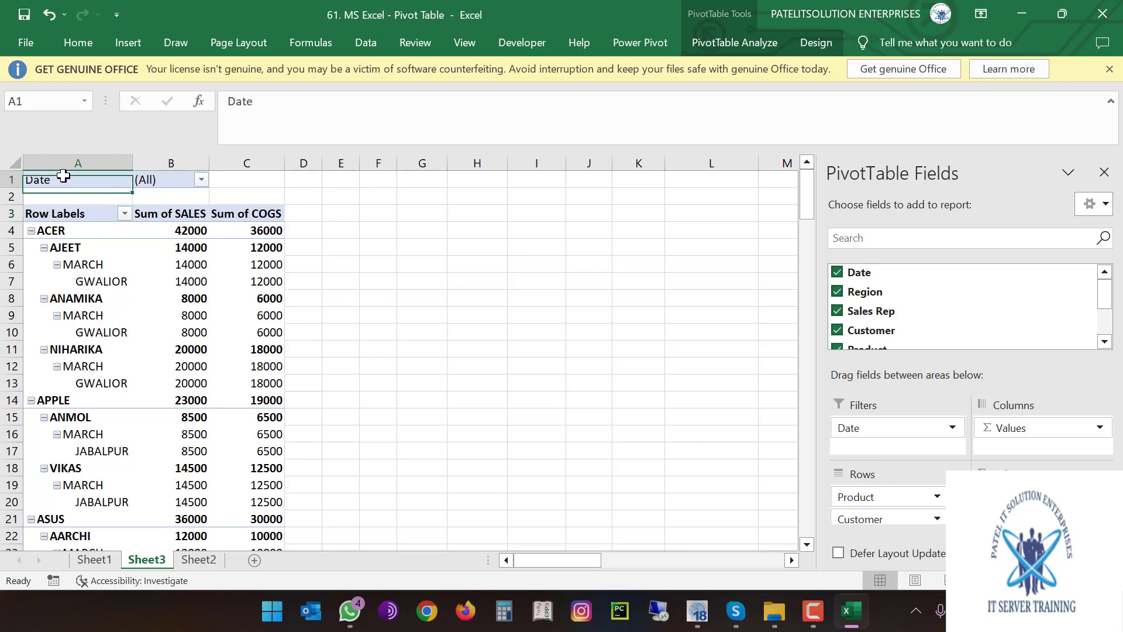
left_click(201, 180)
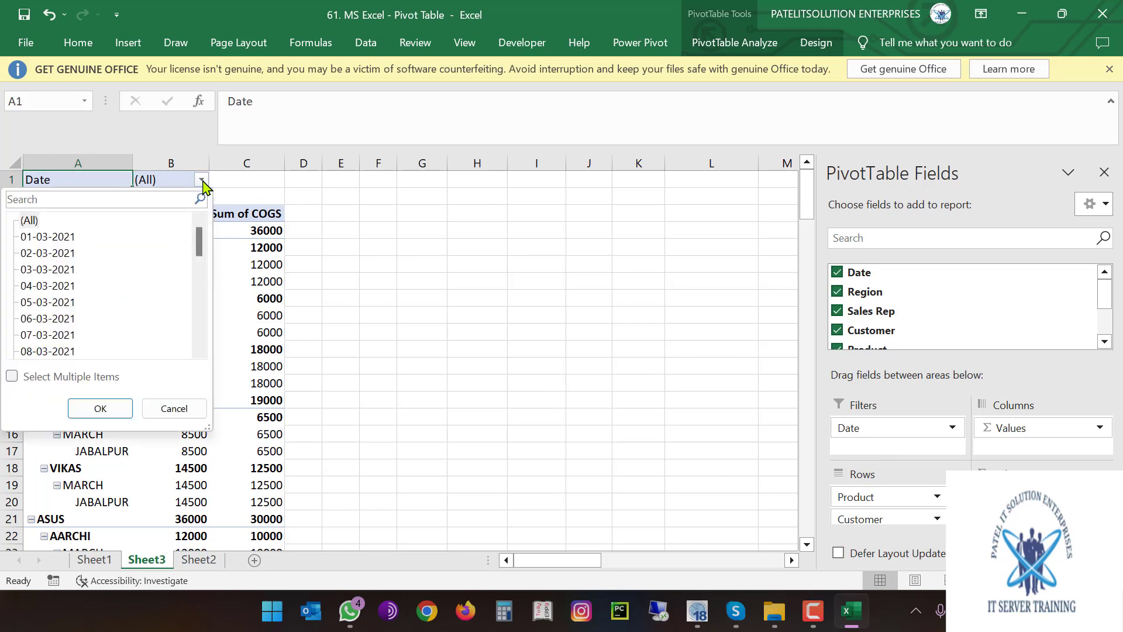
left_click(47, 236)
left_click(100, 407)
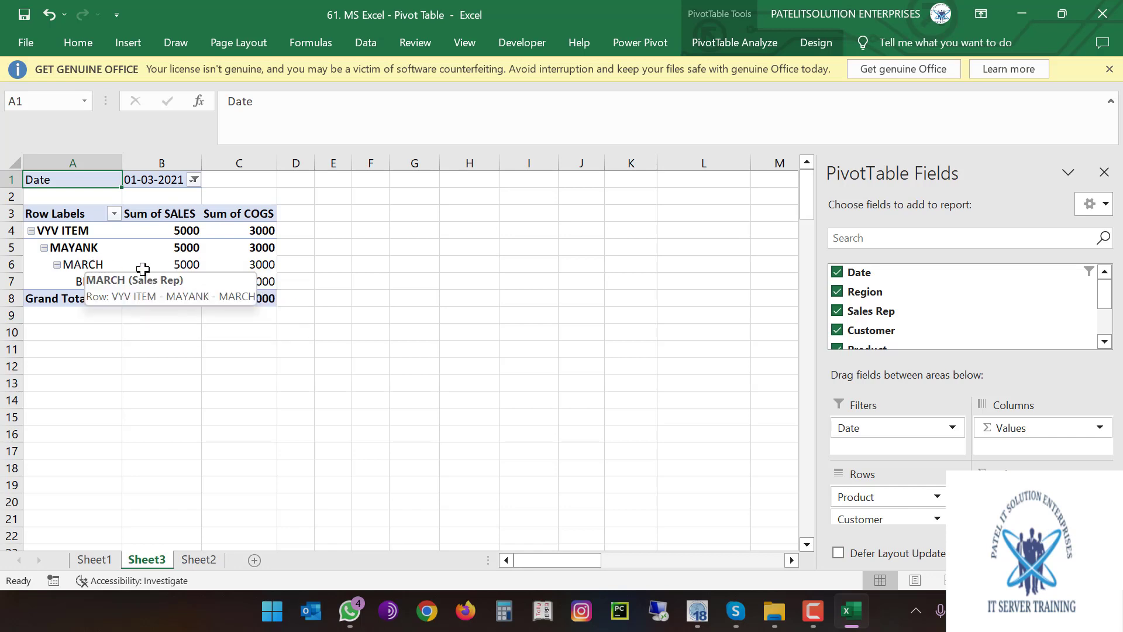
Reset the Date filter to (All) so every date shows again
mouse_move(152, 283)
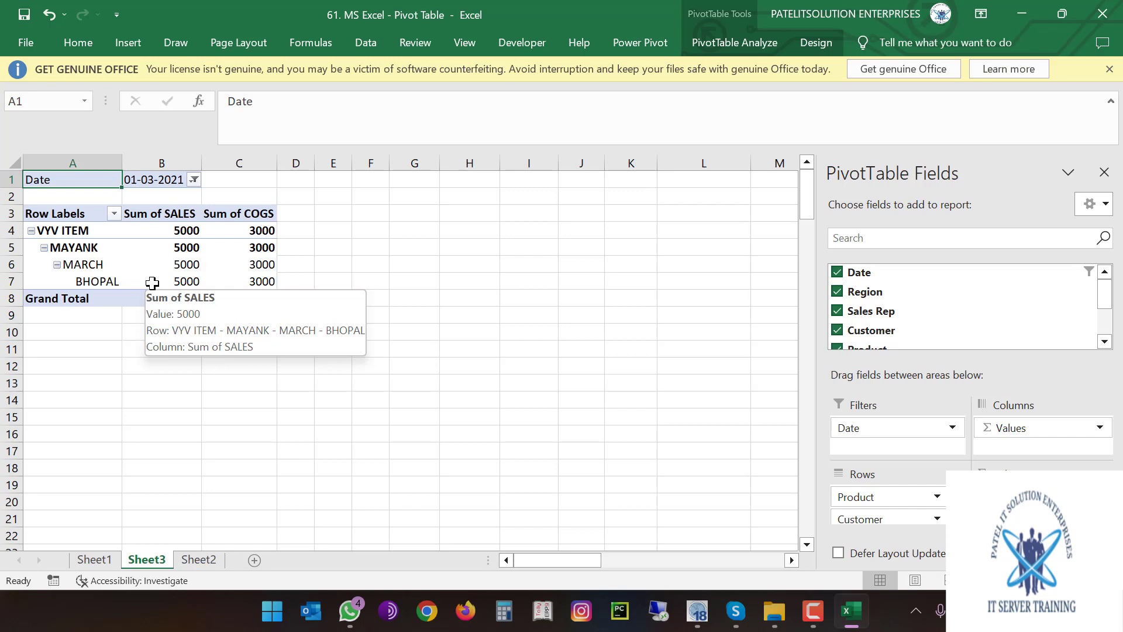
left_click(193, 180)
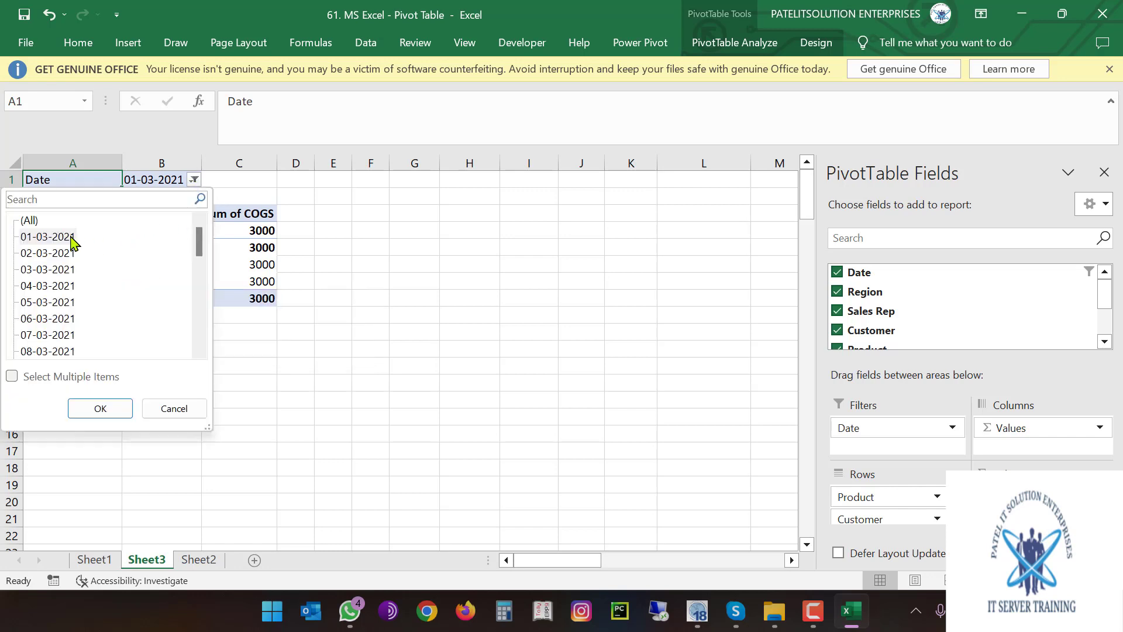
left_click(26, 223)
left_click(99, 408)
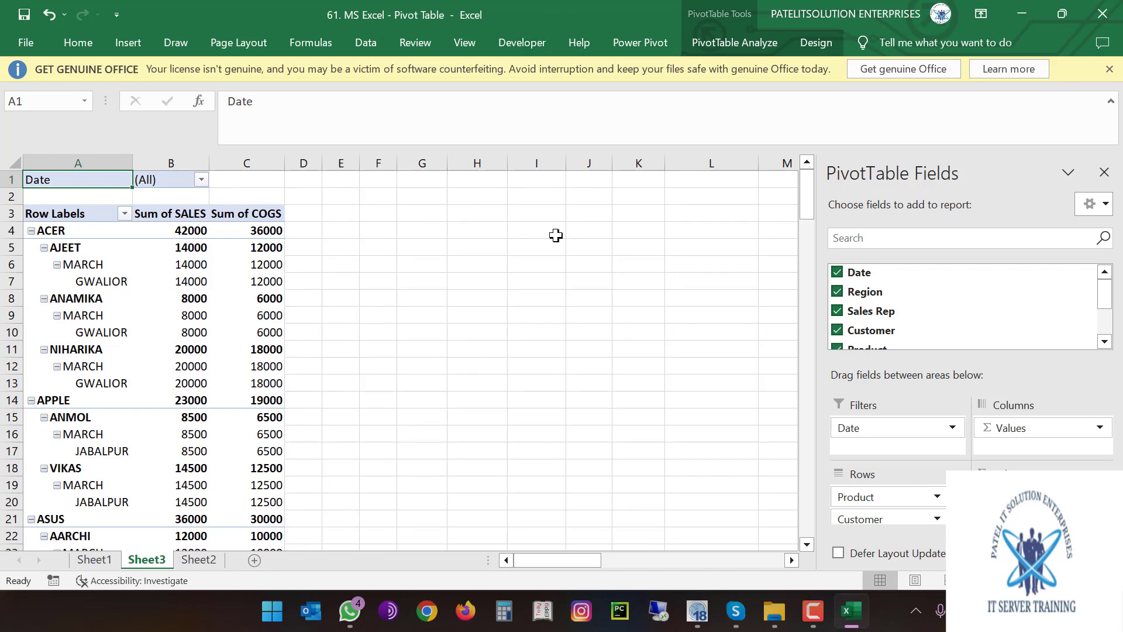
Show Sheet1's source data with the B2 summary, then bring the Skype meeting forward
left_click(92, 559)
scroll(211, 421, "up", 5)
scroll(211, 421, "up", 5)
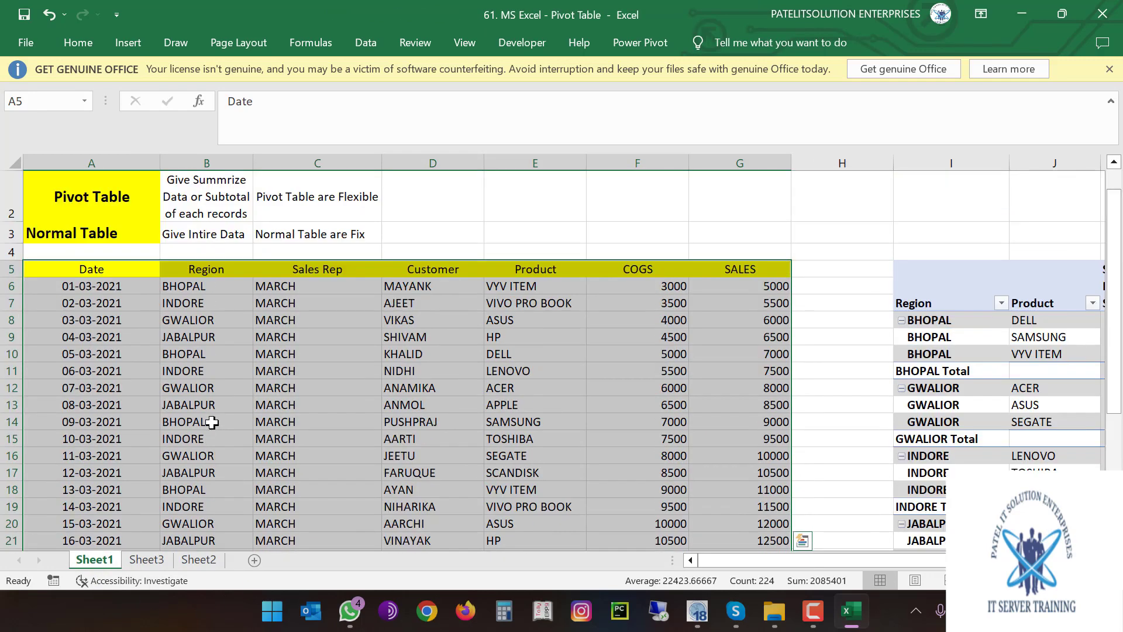
left_click(209, 236)
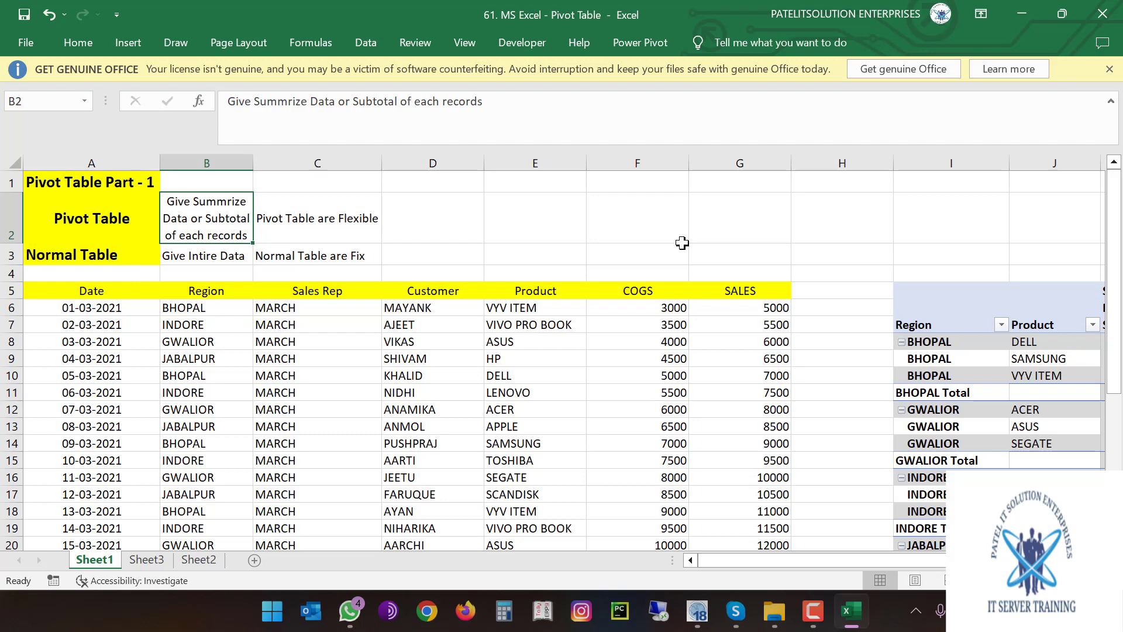
left_click(735, 610)
left_click(658, 497)
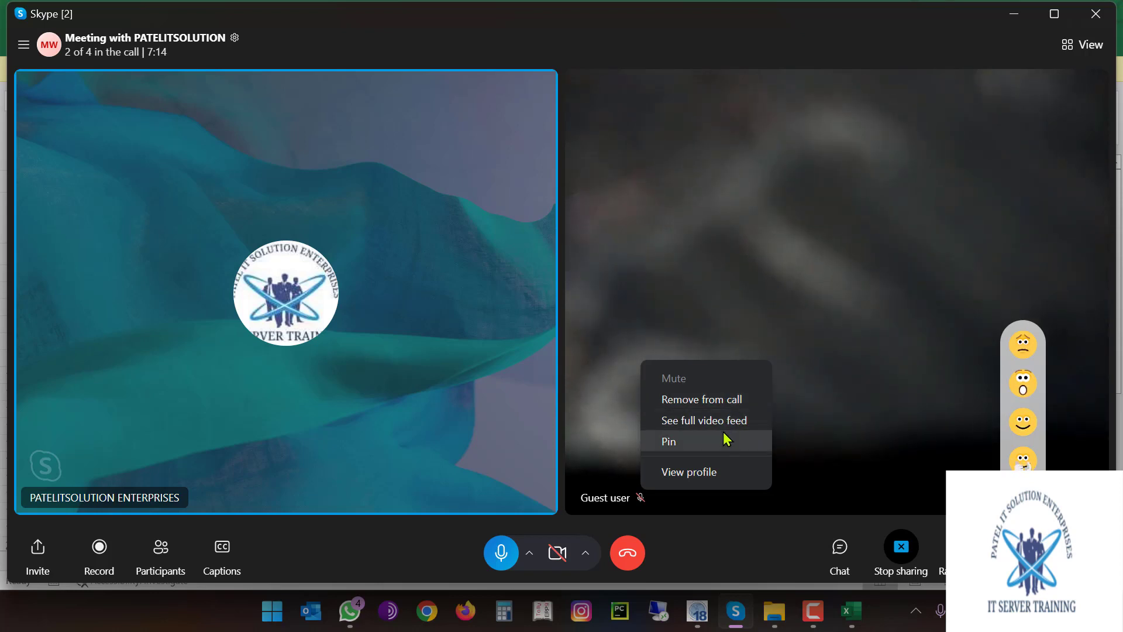
Dismiss the Skype participant menu and minimize the meeting, then select cell D11 in Excel
left_click(602, 387)
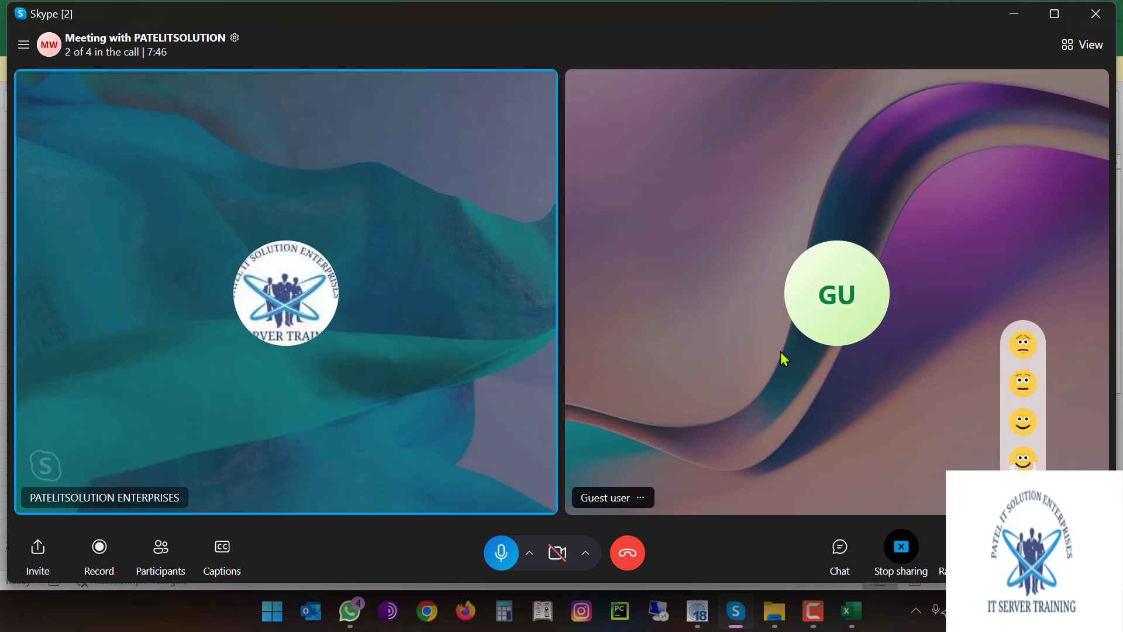
left_click(1014, 13)
left_click(404, 392)
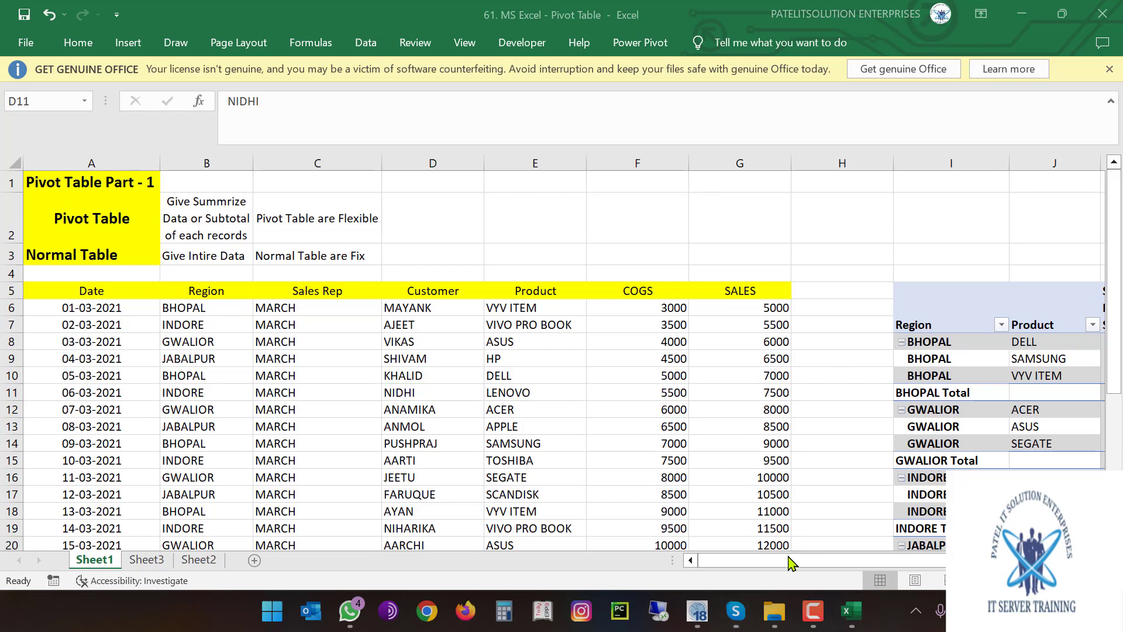
Highlight the source sales table from the Date header, then deselect it at cell C13
left_click(791, 563)
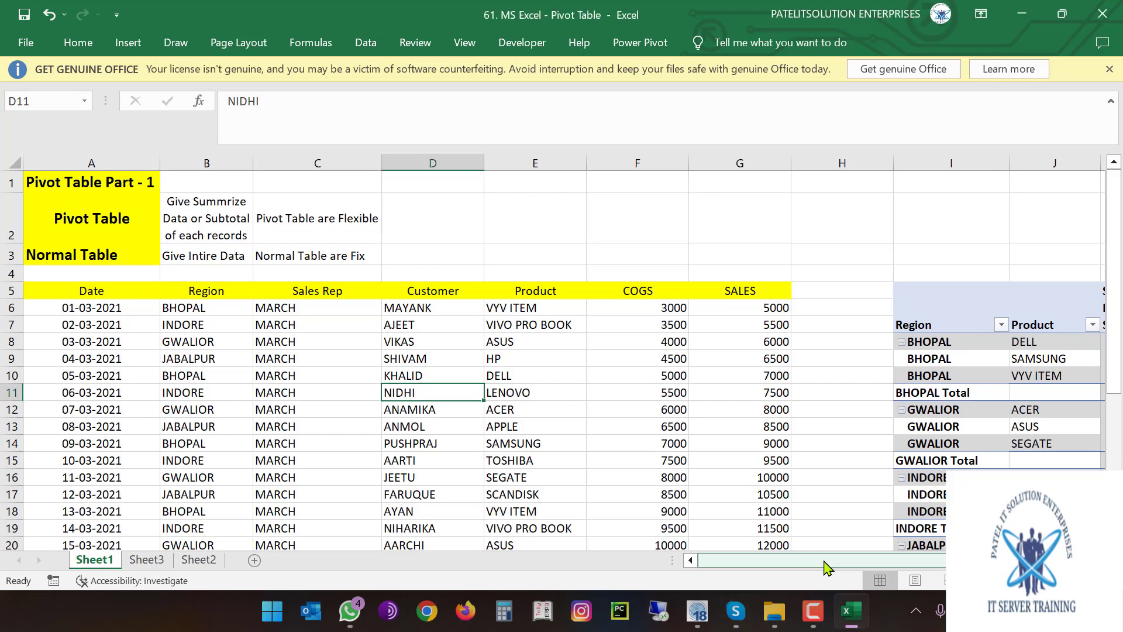
left_click(318, 359)
left_click_drag(88, 292, 737, 511)
left_click(379, 419)
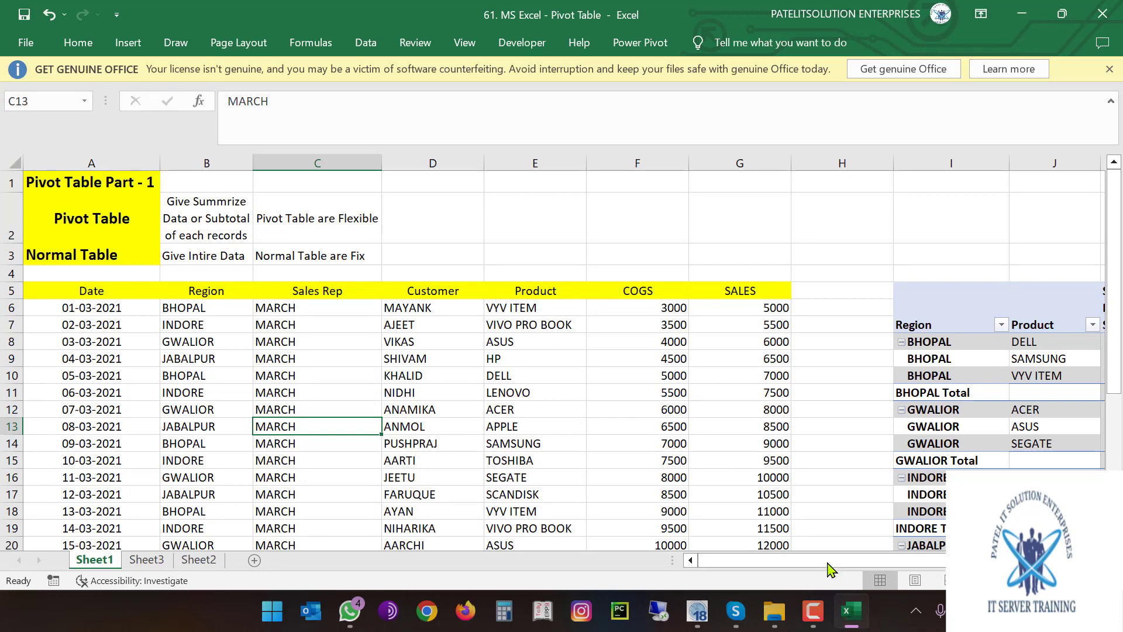
Scroll right to the pivot table, review its PivotTable Fields areas, then close the field list
left_click_drag(830, 560, 948, 560)
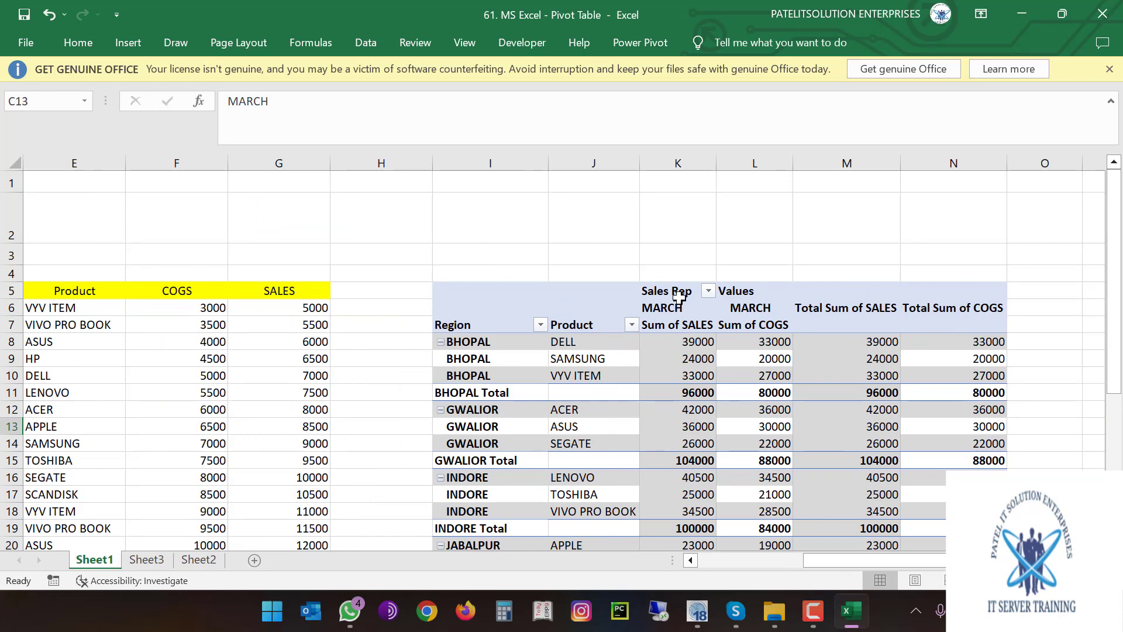
left_click(683, 362)
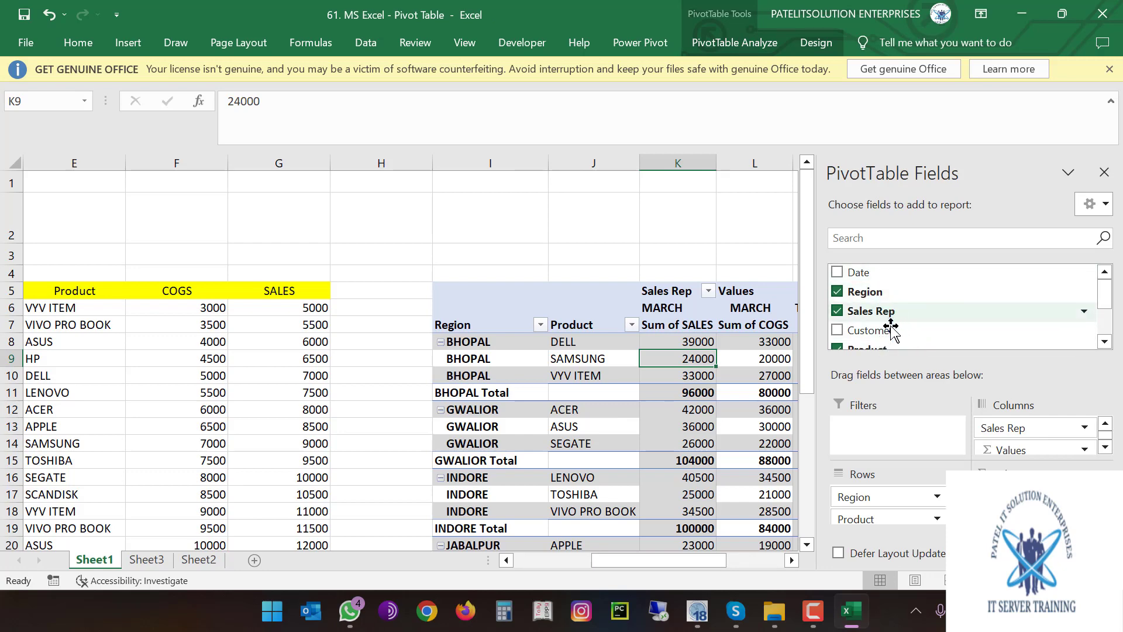
scroll(890, 331, "down", 2)
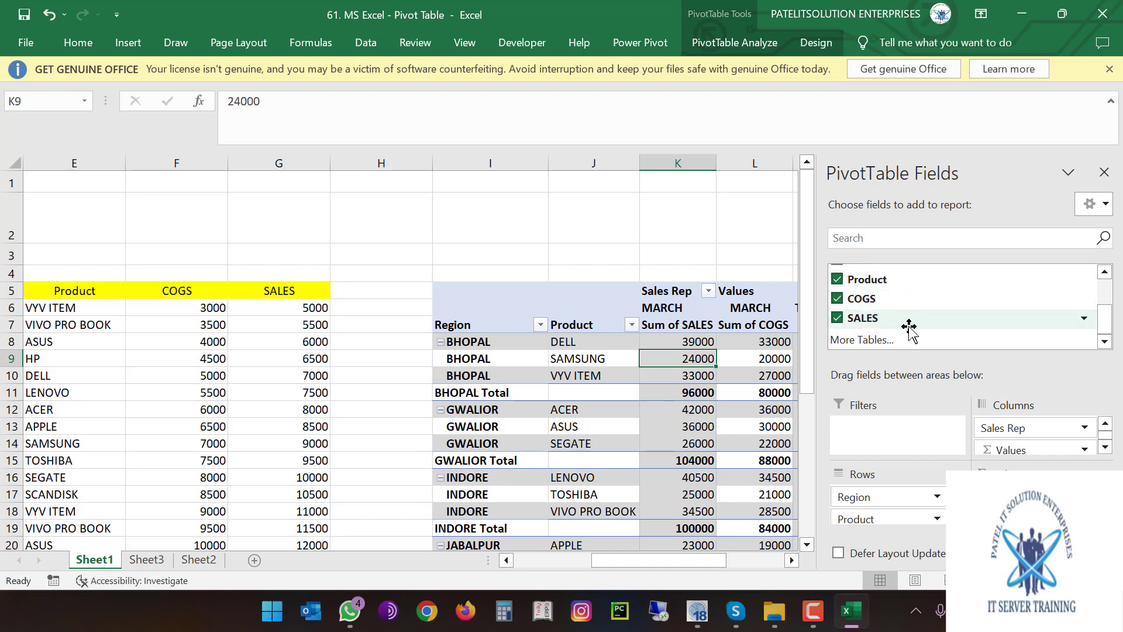
scroll(910, 310, "up", 3)
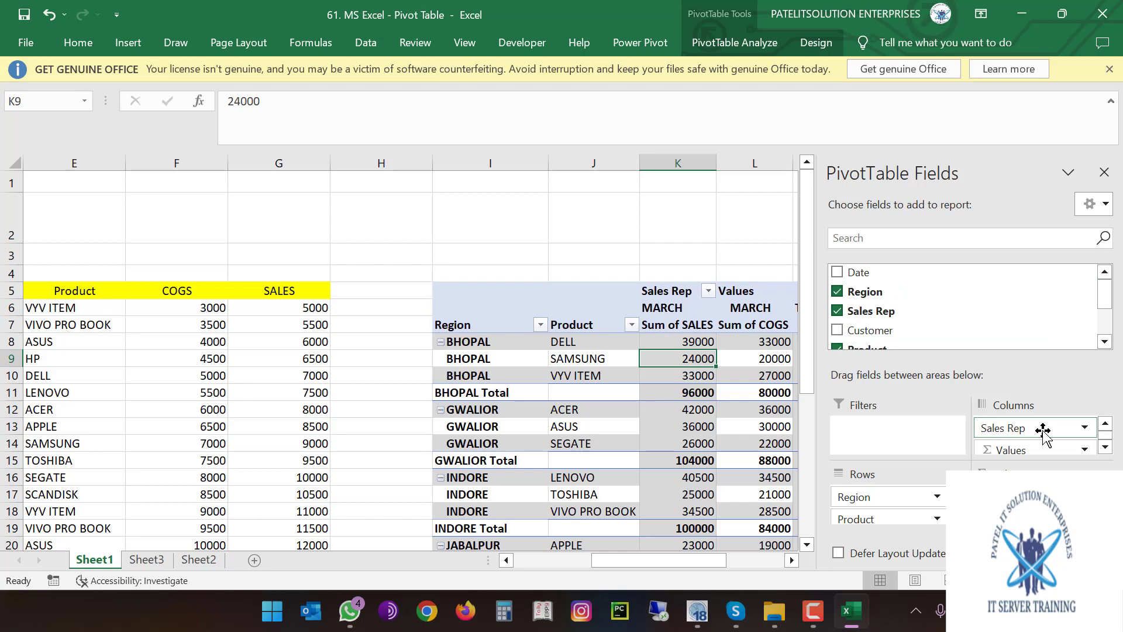
scroll(1043, 431, "down", 1)
scroll(905, 508, "down", 1)
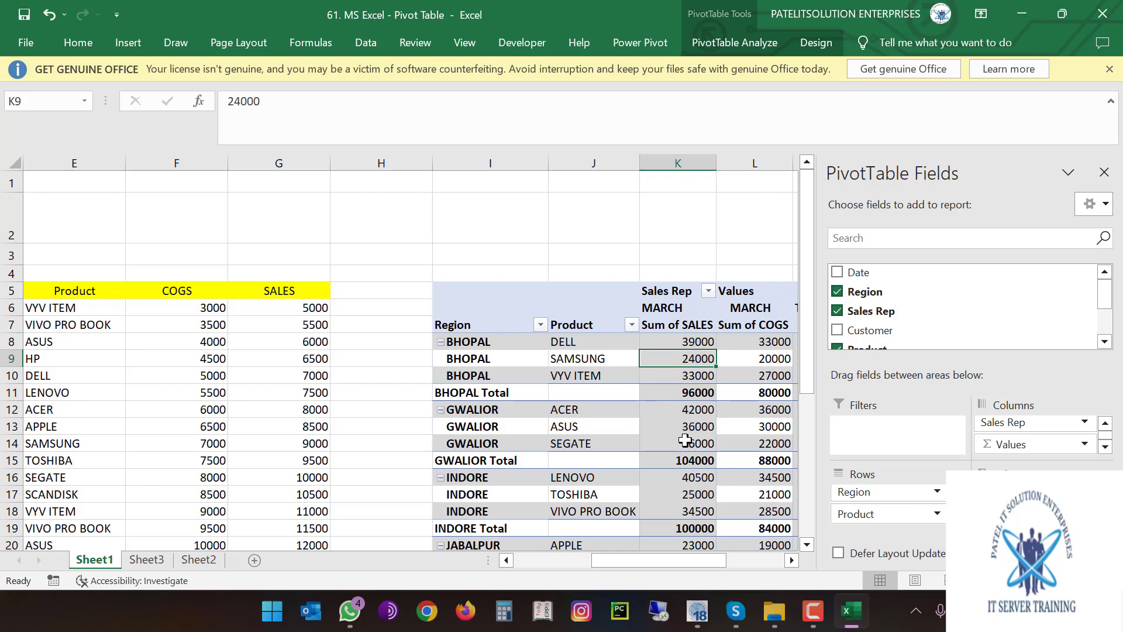
mouse_move(685, 440)
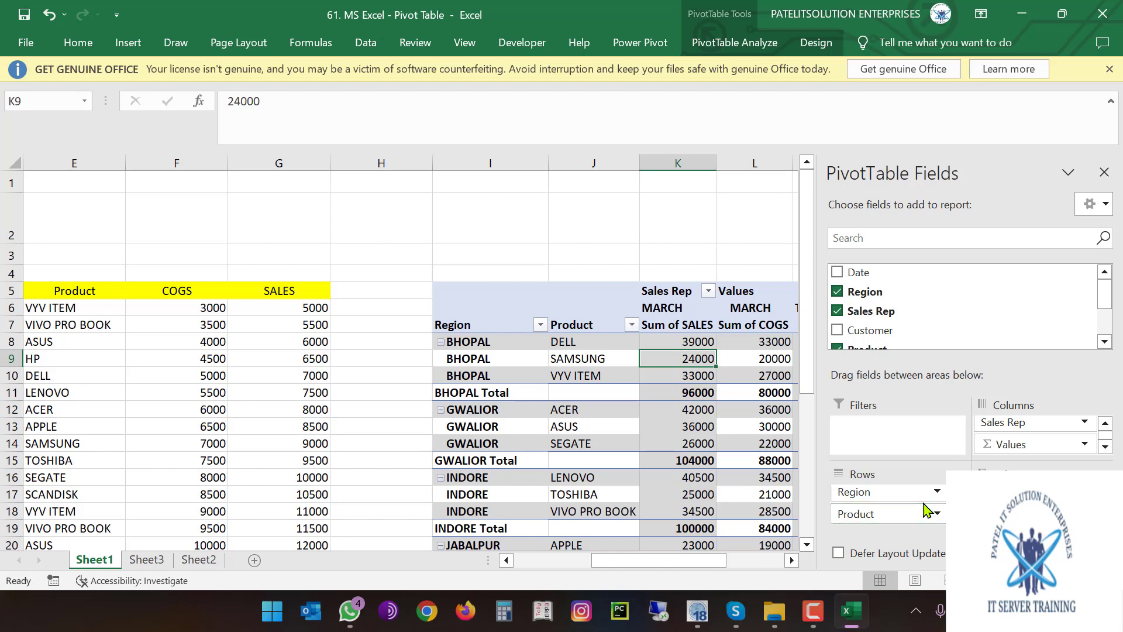
left_click(1106, 172)
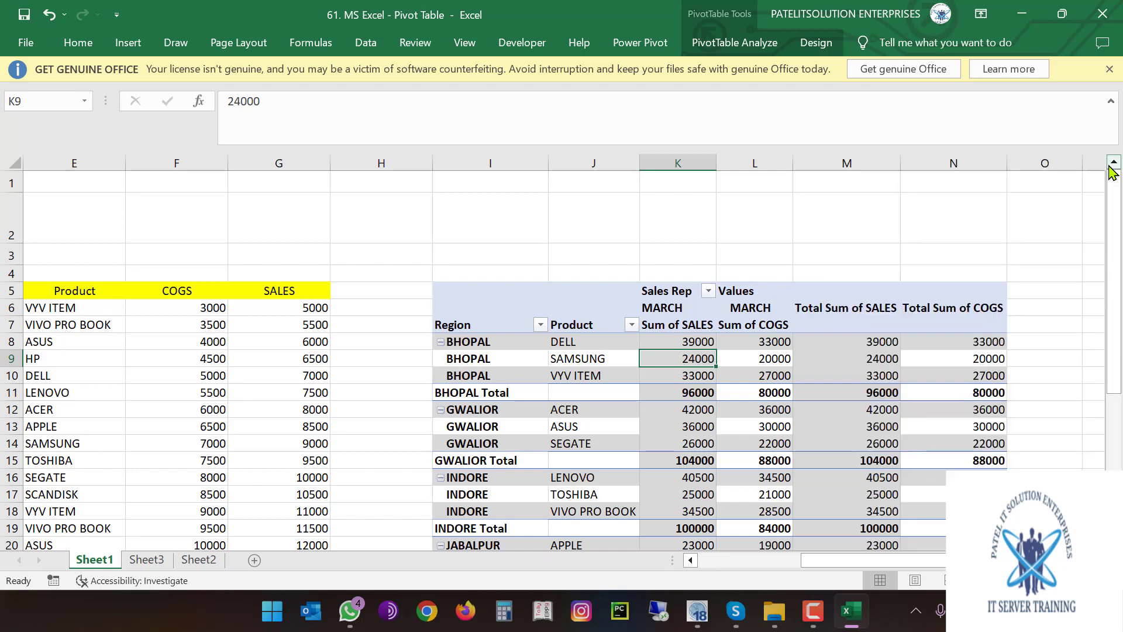
Review the GWALIOR ASUS value in K13 and the pivot notes in B2 and C2
left_click(687, 426)
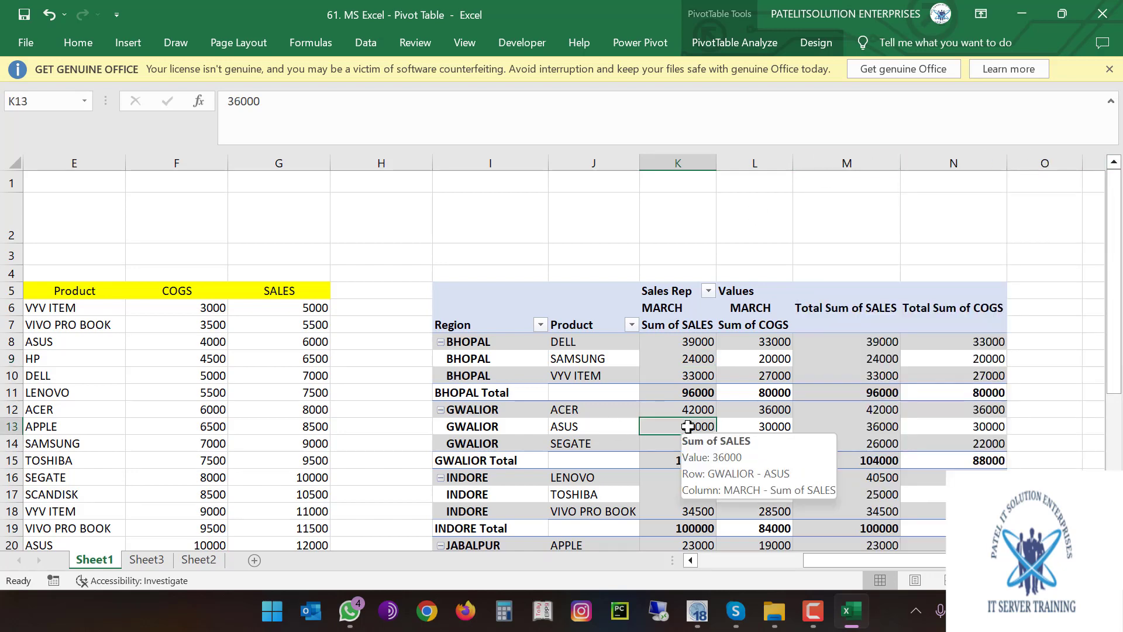
left_click_drag(864, 560, 758, 560)
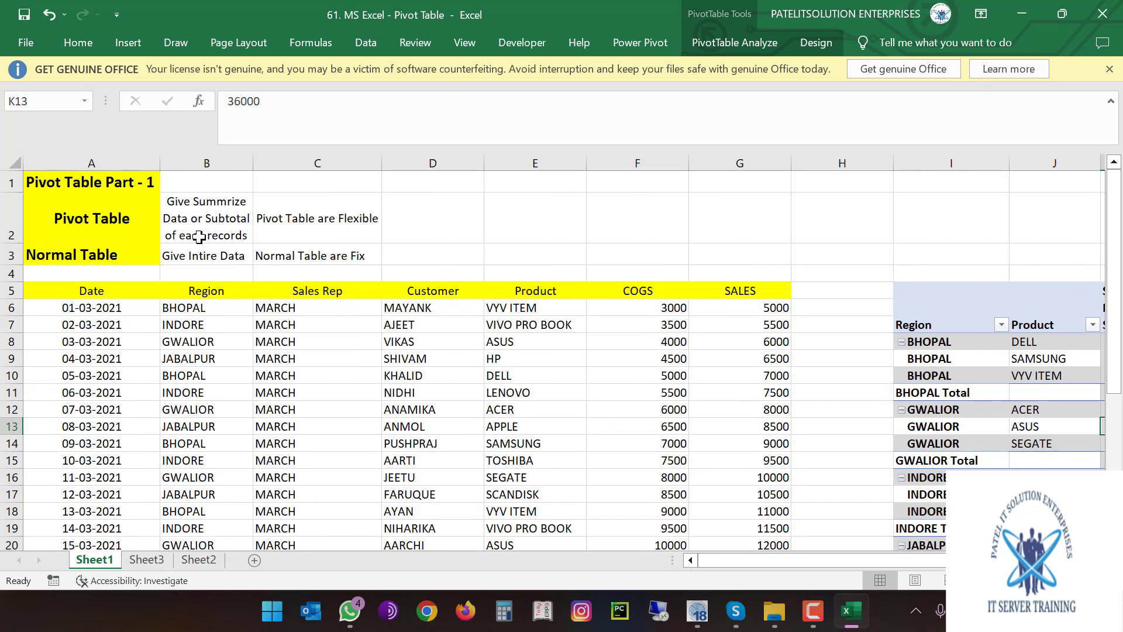
left_click(211, 218)
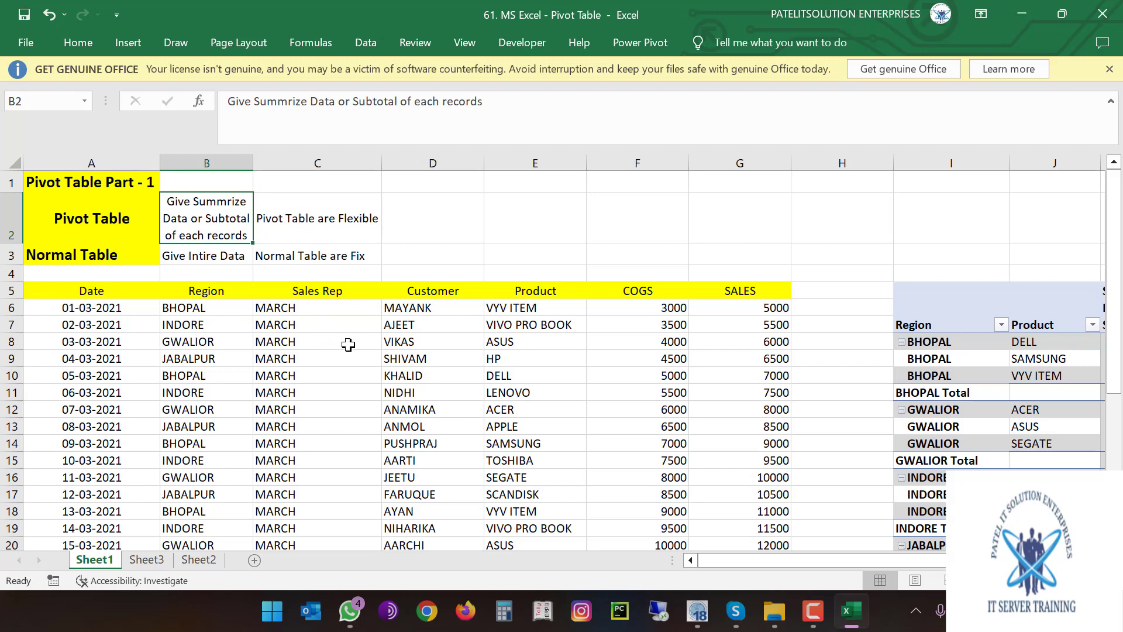
left_click(333, 220)
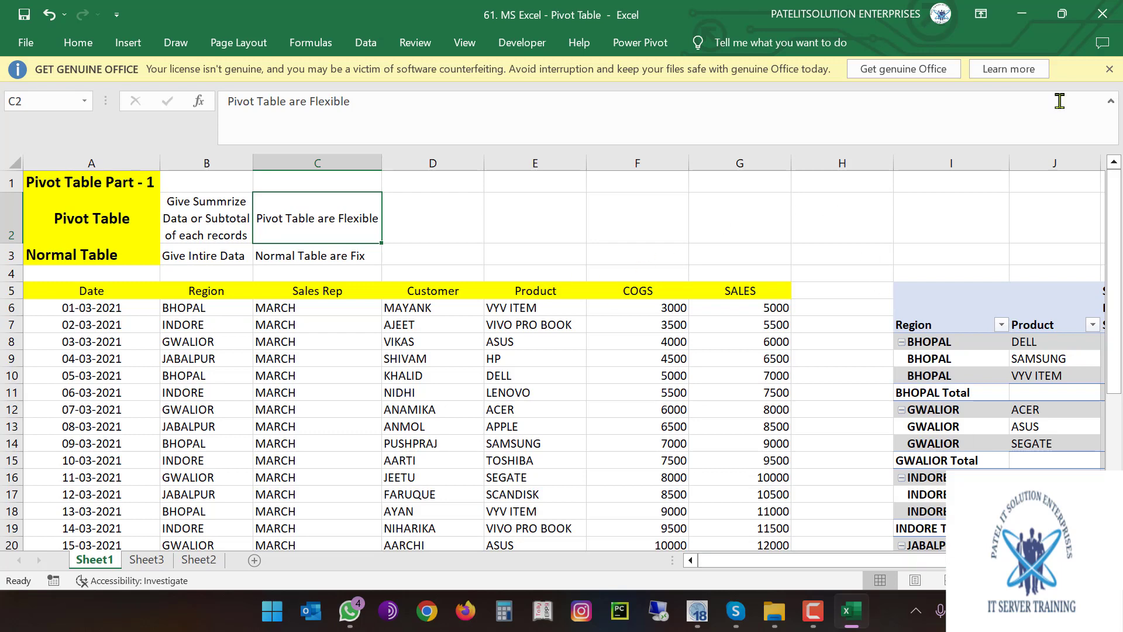
Close the Pivot Table workbook without saving and select the 62.MS Excel - Subtotal file
left_click(1109, 19)
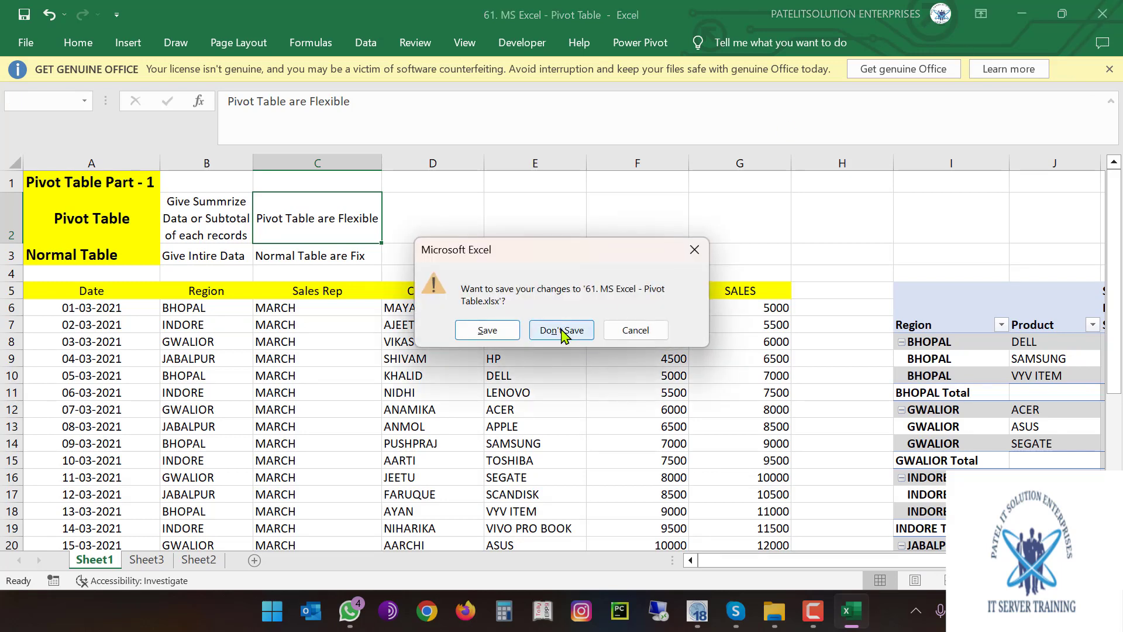
left_click(561, 329)
left_click(272, 360)
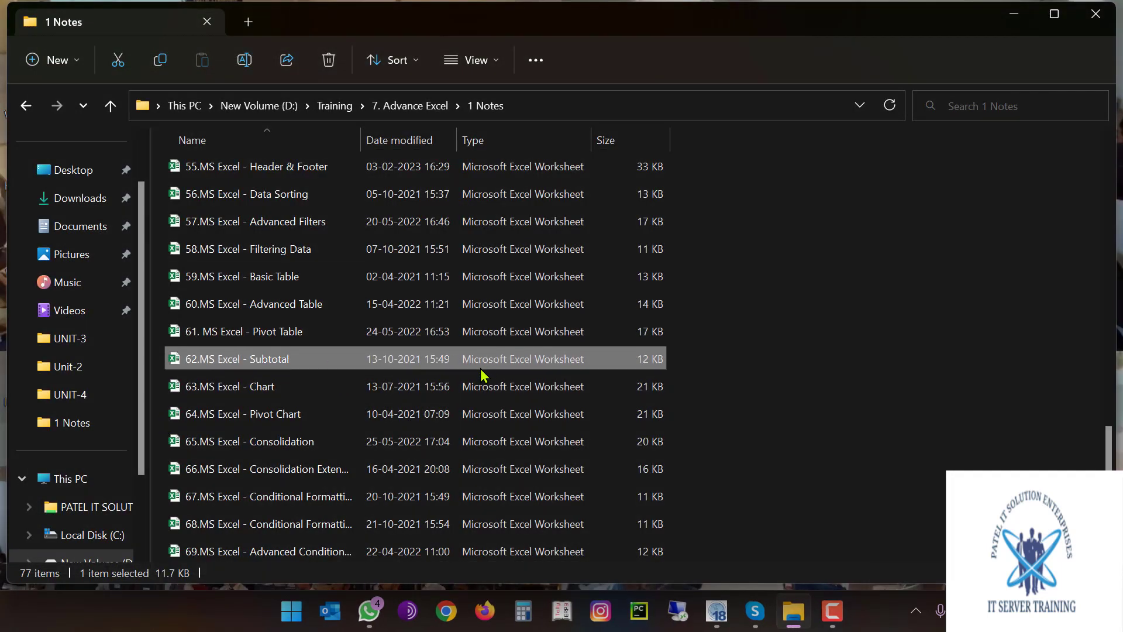
Open 62.MS Excel - Subtotal, showing Sheet2's Date, Region, Sales Rep, COGS and Sales table
double_click(331, 365)
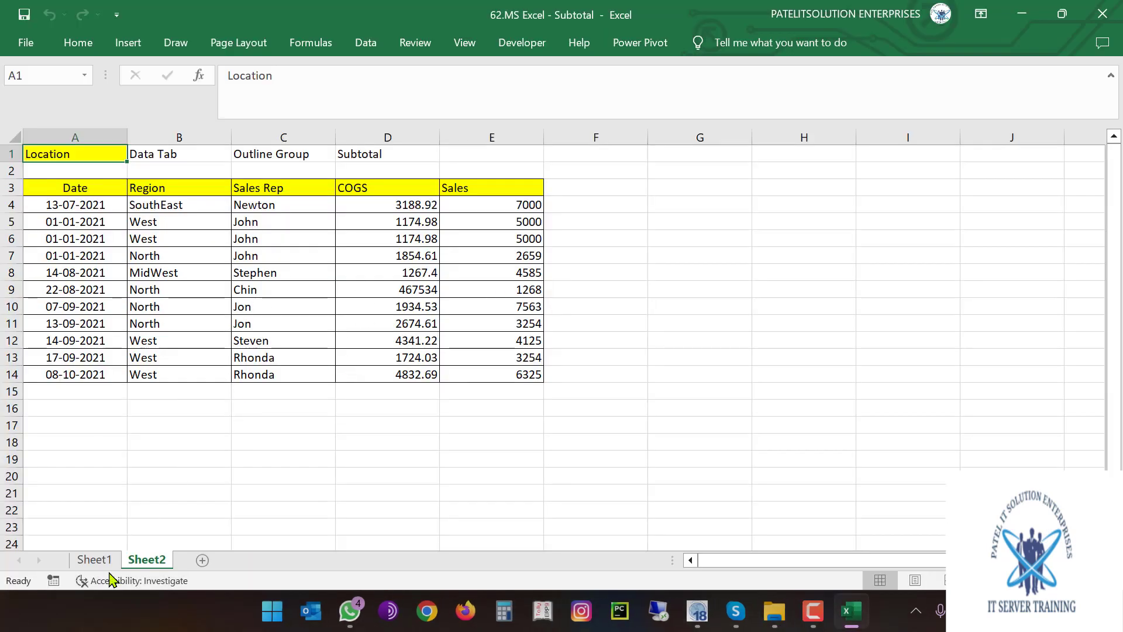
Switch to Sheet1 and review the Location, Outline and Subtotal notes in A2, C2 and D2
left_click(94, 559)
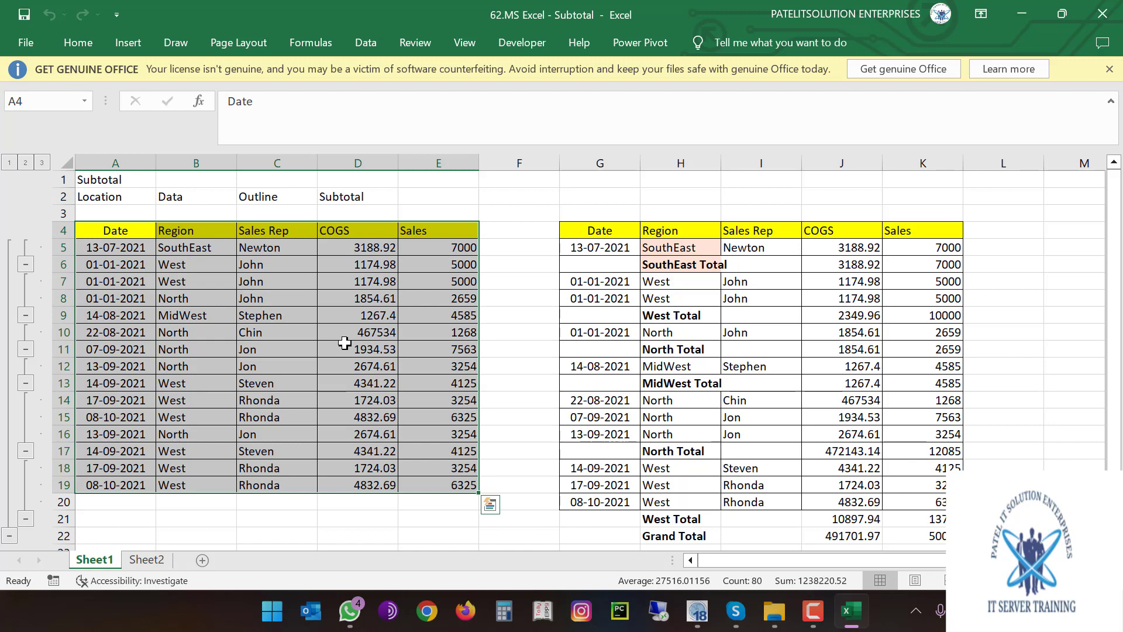
left_click(113, 198)
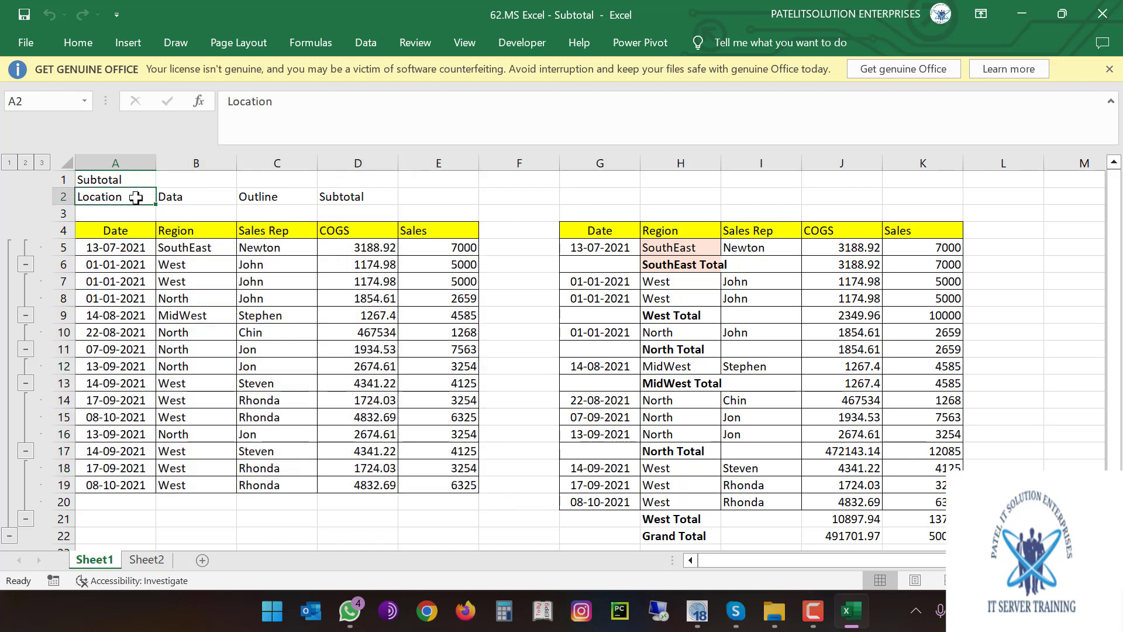
left_click(252, 198)
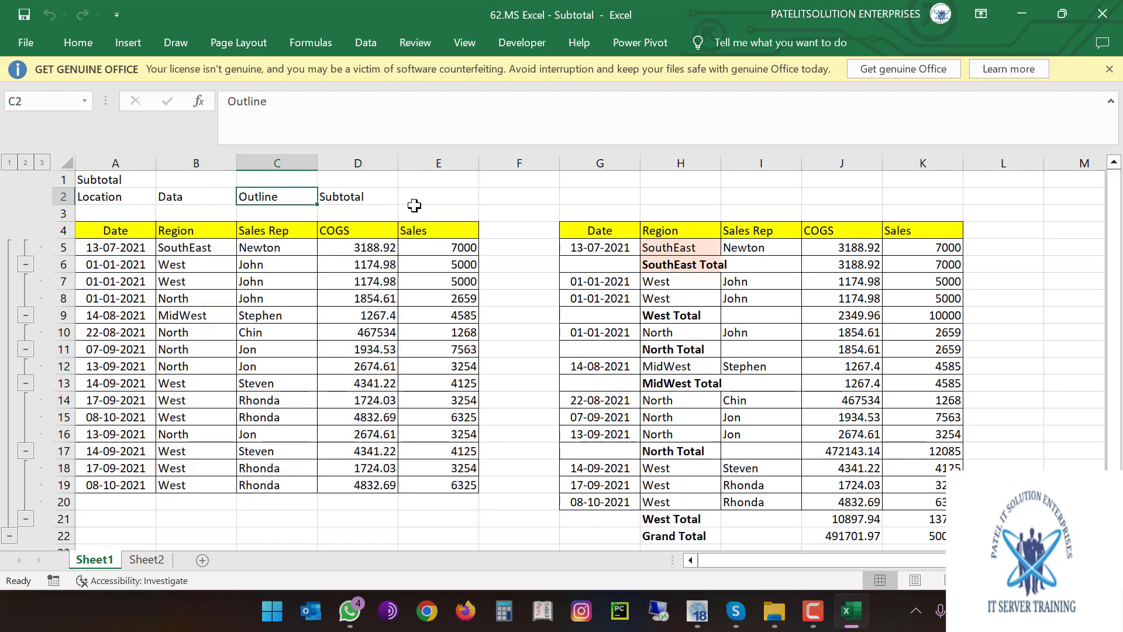
left_click(358, 201)
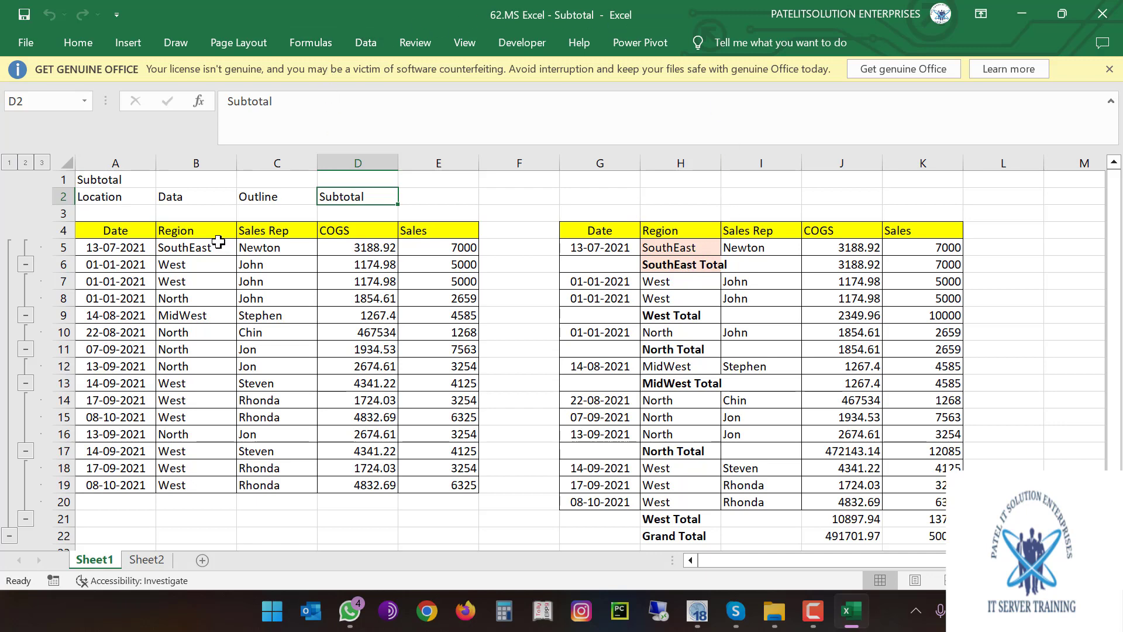
Show the Data ribbon with its Outline group containing Subtotal
left_click(362, 47)
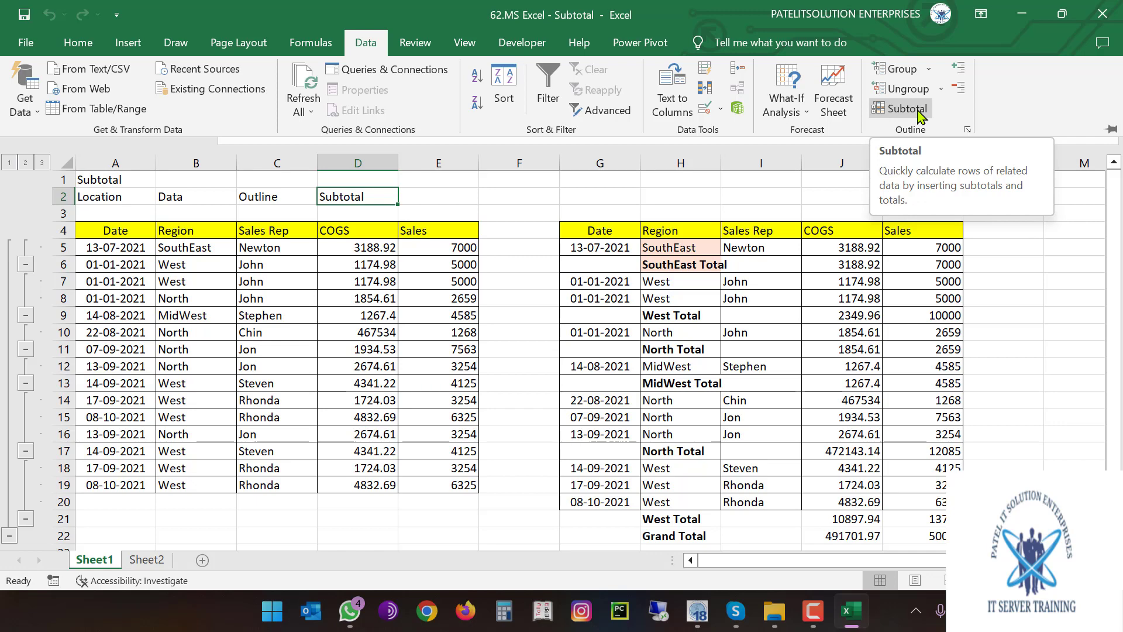
Copy the example table A4:E19 and add a new blank Sheet3
left_click(117, 240)
mouse_move(115, 231)
left_mouse_down()
mouse_move(431, 276)
mouse_move(446, 483)
left_mouse_up()
key("ctrl+c")
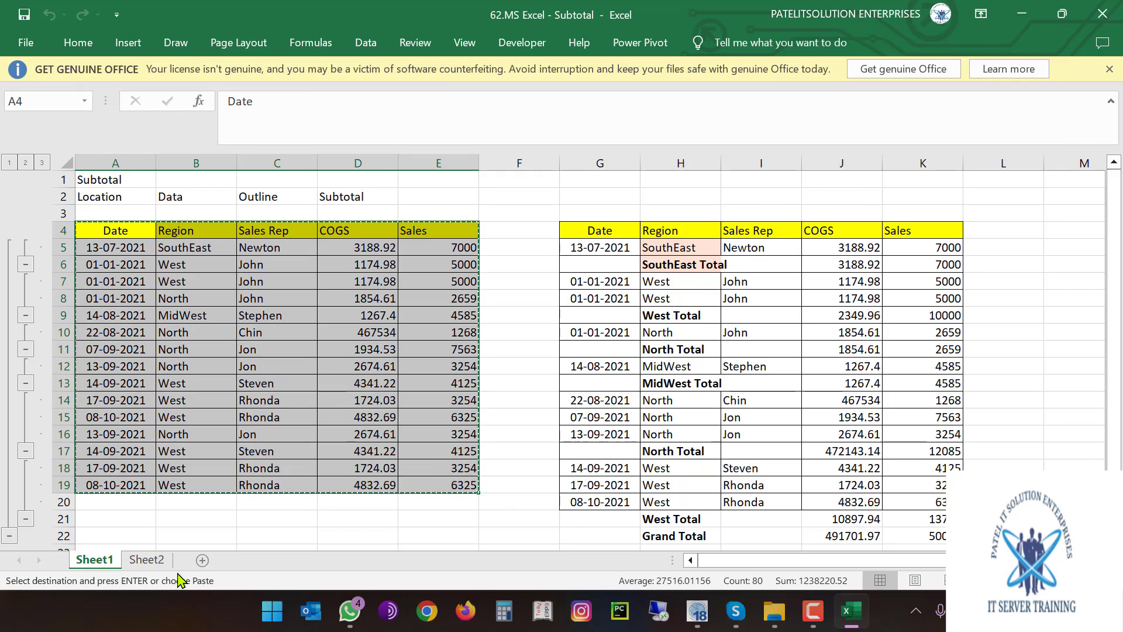
left_click(146, 559)
left_click(202, 559)
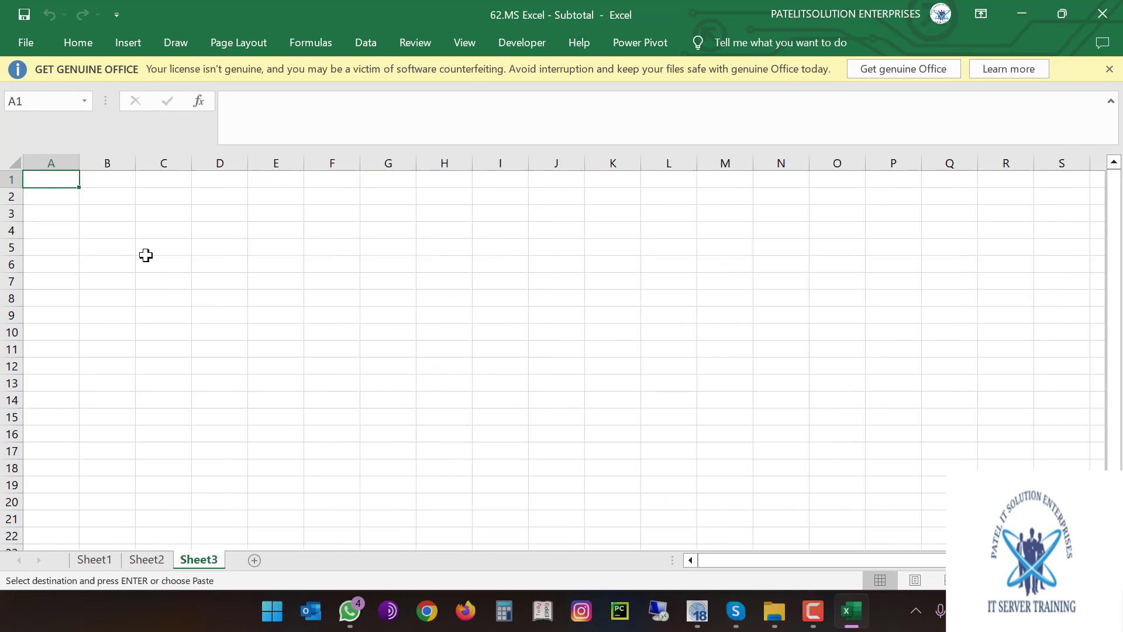
Return to Sheet2 and select its sales table A3:E14, with the active cell at C8
left_click(155, 562)
left_click(105, 281)
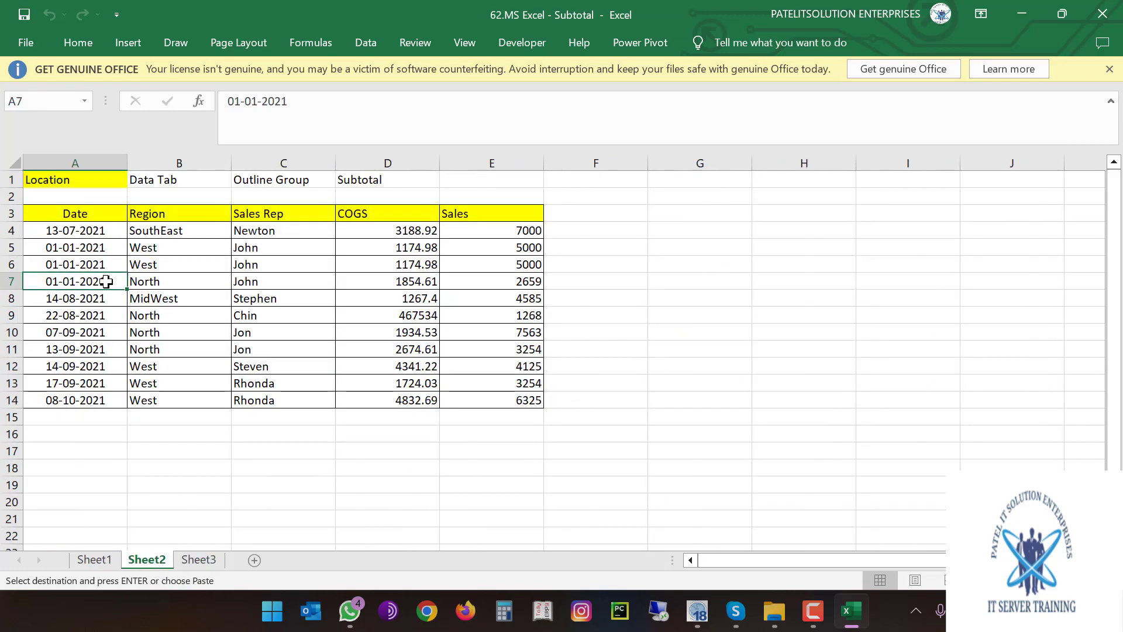
left_click_drag(73, 213, 486, 400)
left_click(306, 304)
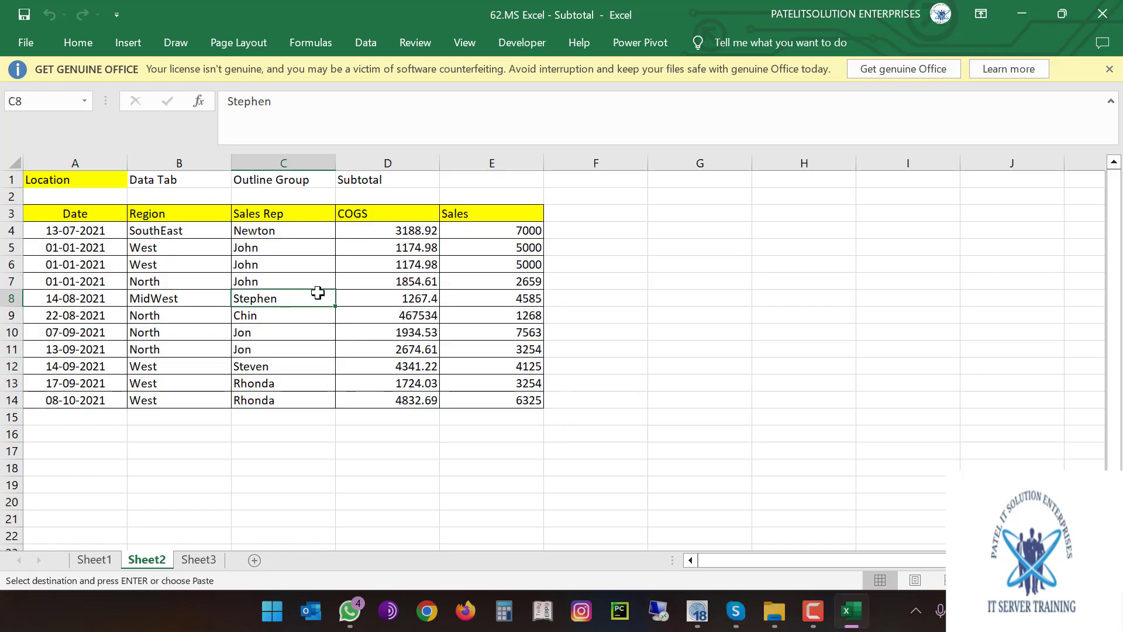
left_click(369, 45)
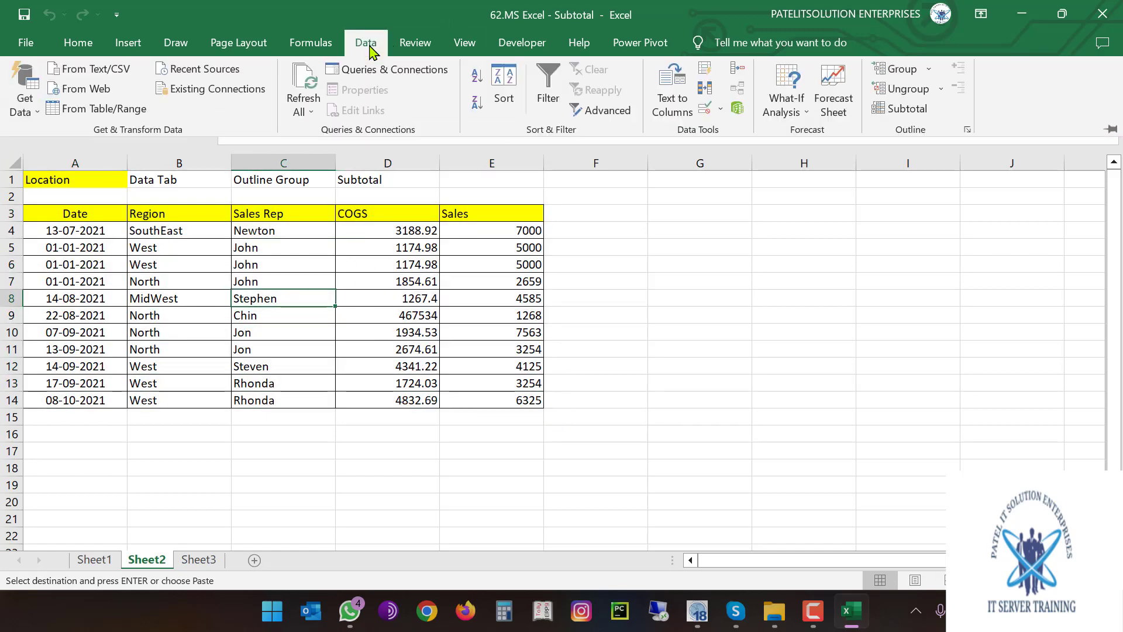
Subtotal the table with Sum of Sales at each Date change, e.g. 01-01-2021 Total 12659
left_click(911, 111)
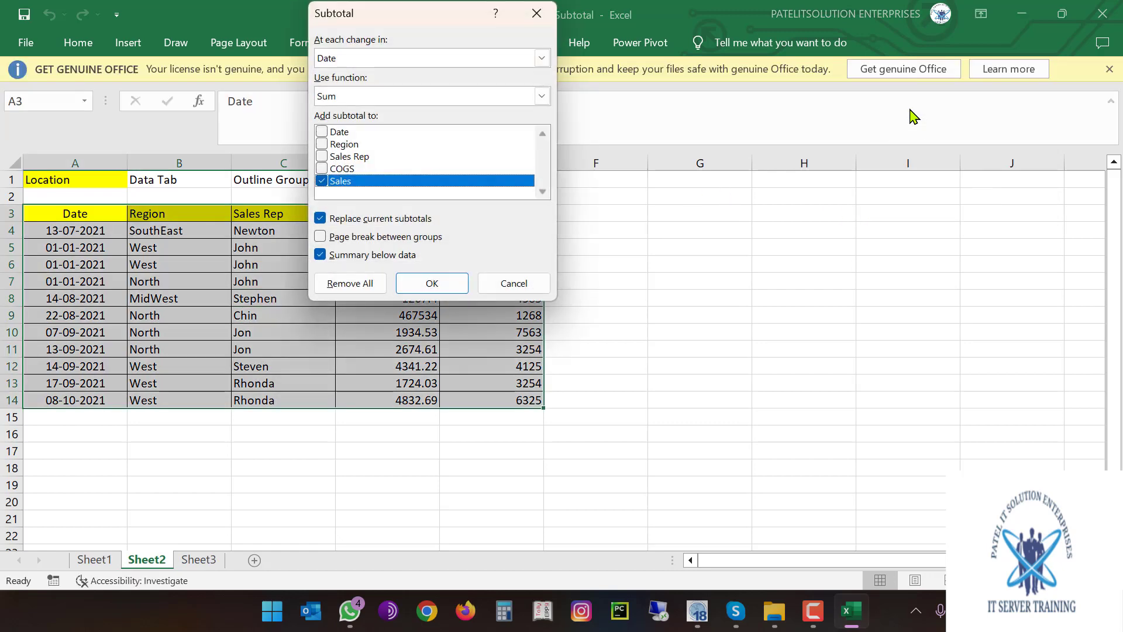
left_click_drag(378, 19, 673, 86)
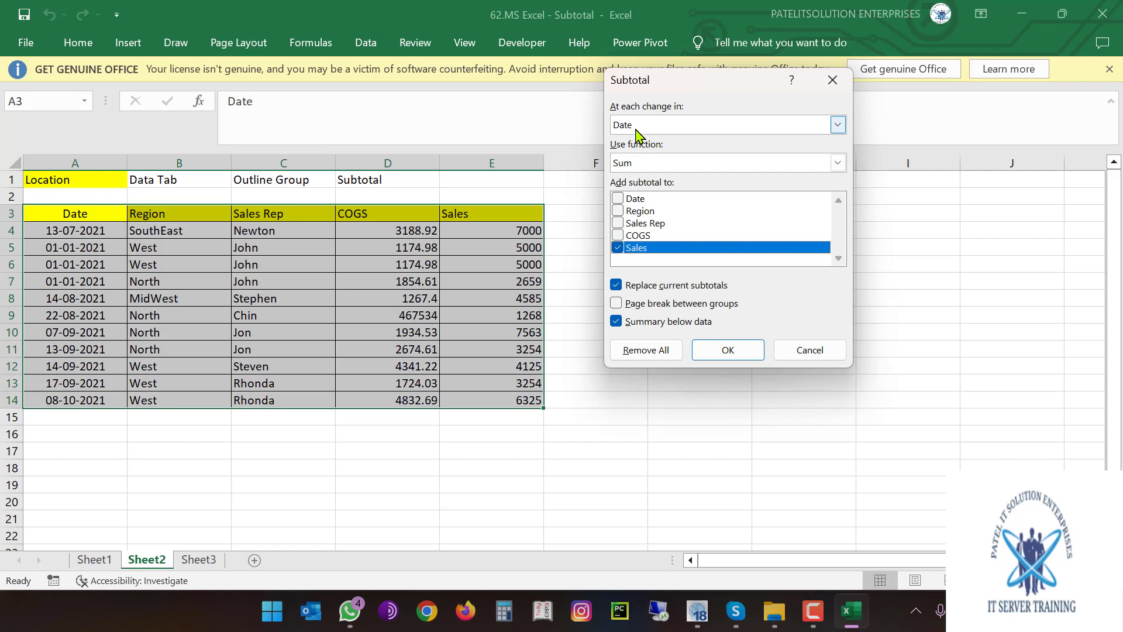
left_click(653, 165)
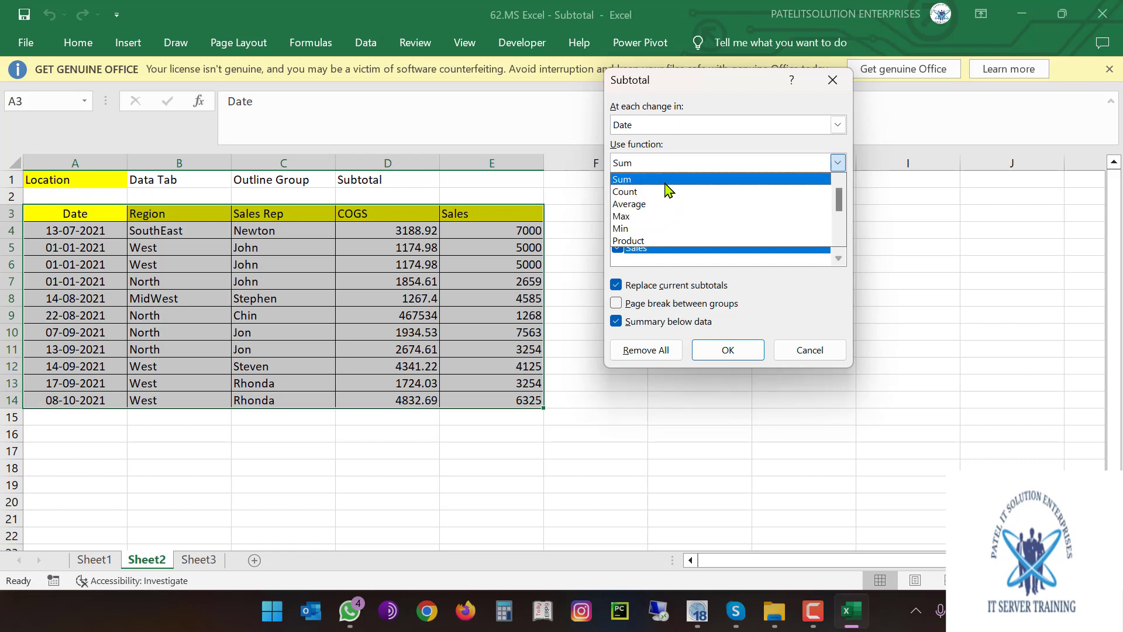
left_click(665, 180)
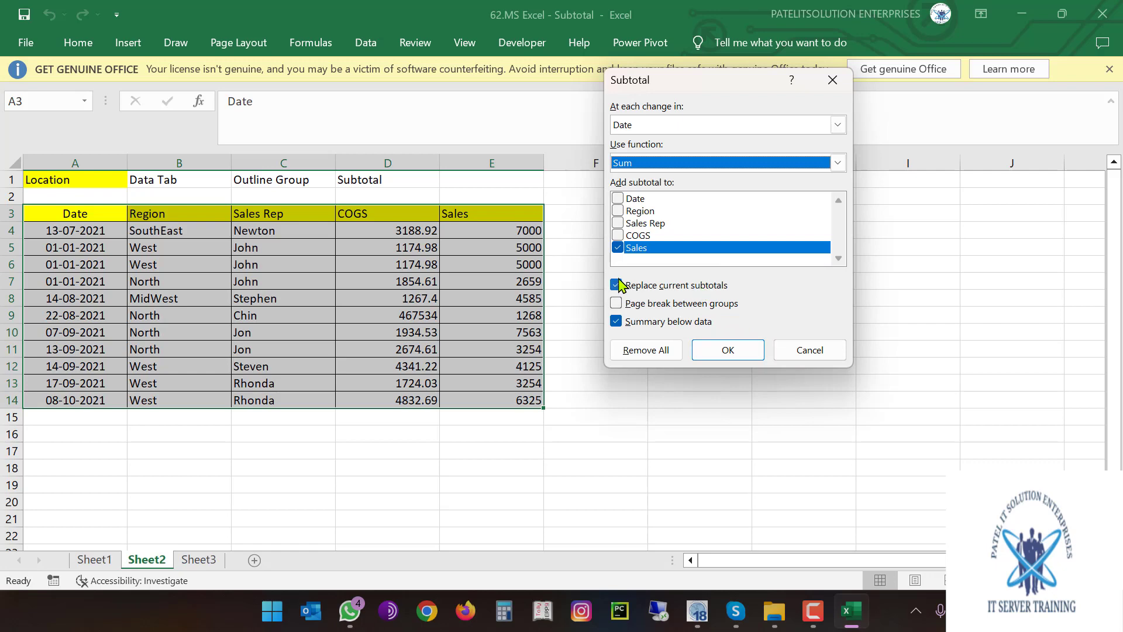
left_click(728, 351)
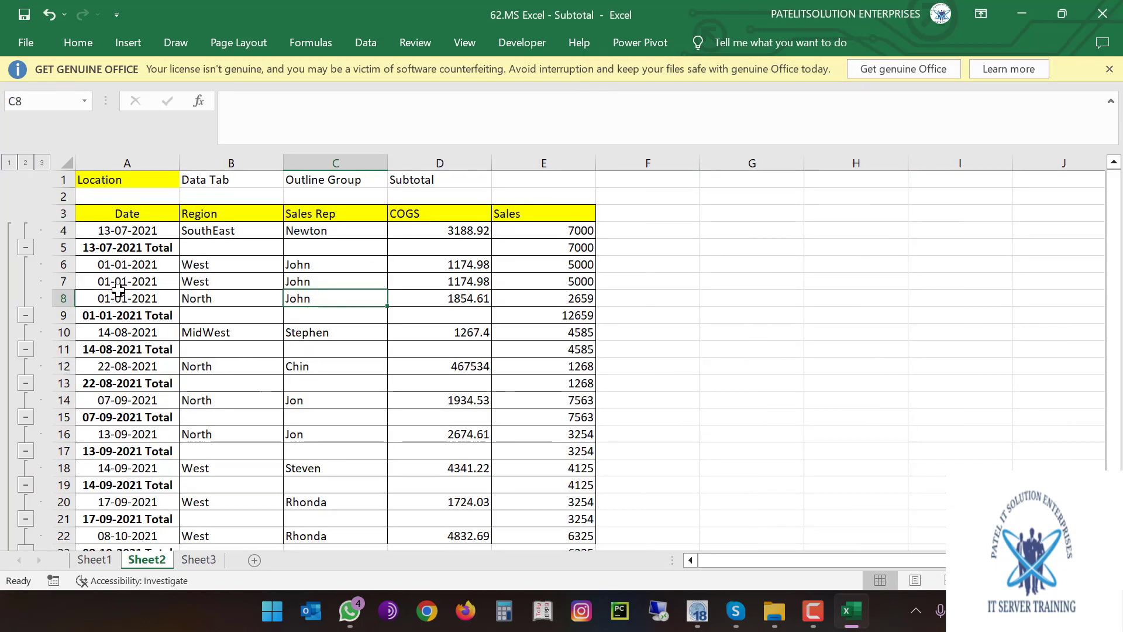
left_click(134, 232)
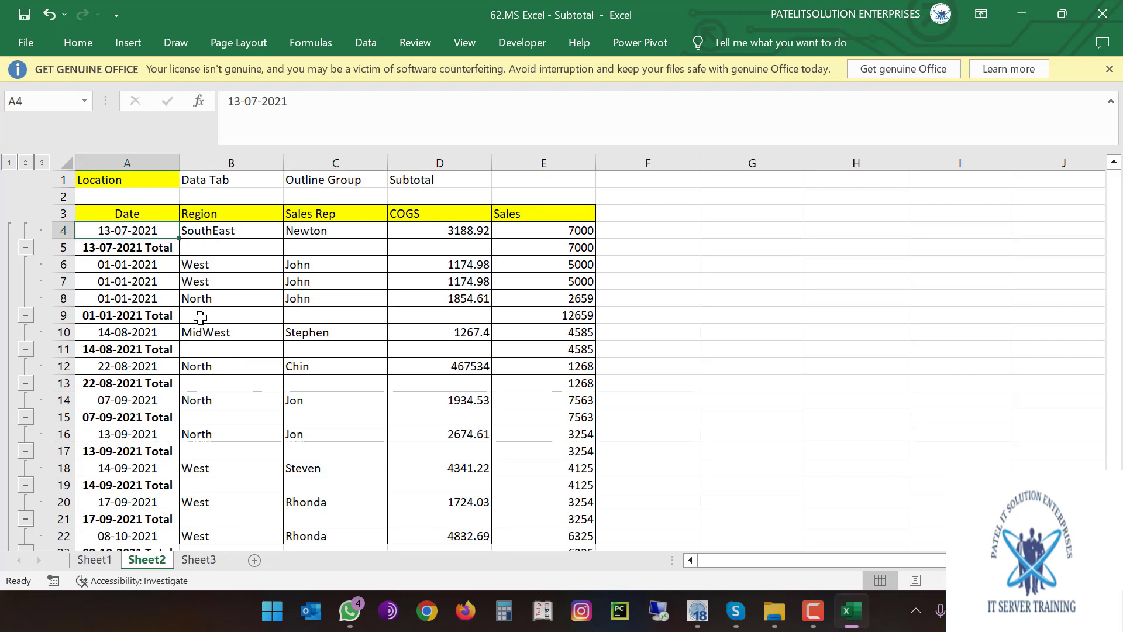
left_click_drag(138, 250, 548, 250)
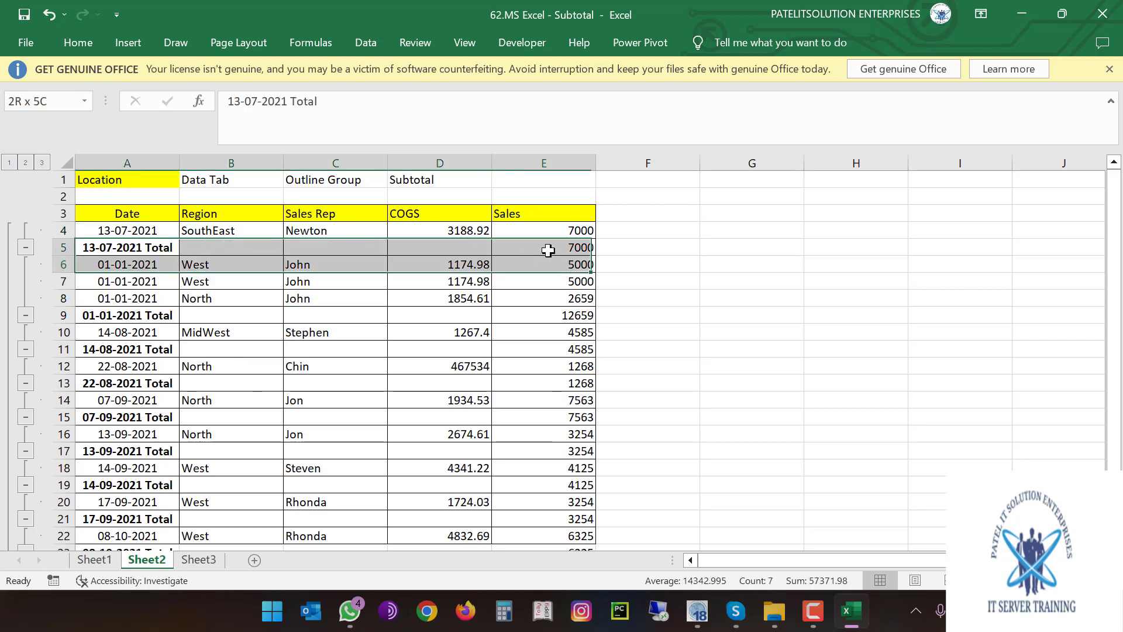
left_click(581, 248)
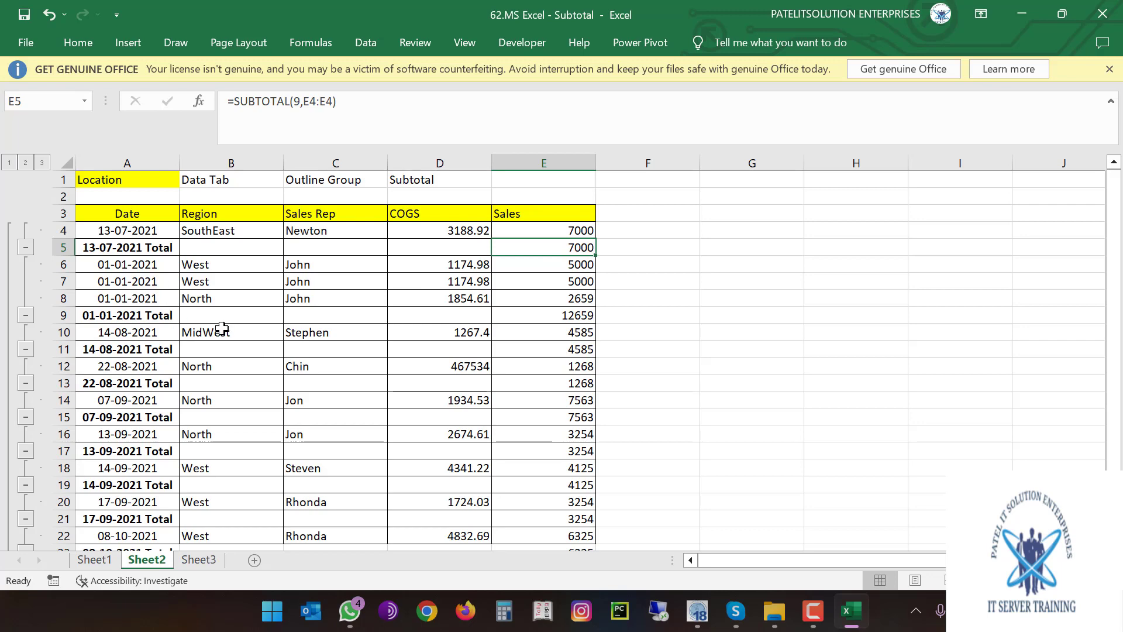
left_click_drag(119, 316, 565, 316)
left_click_drag(580, 267, 580, 299)
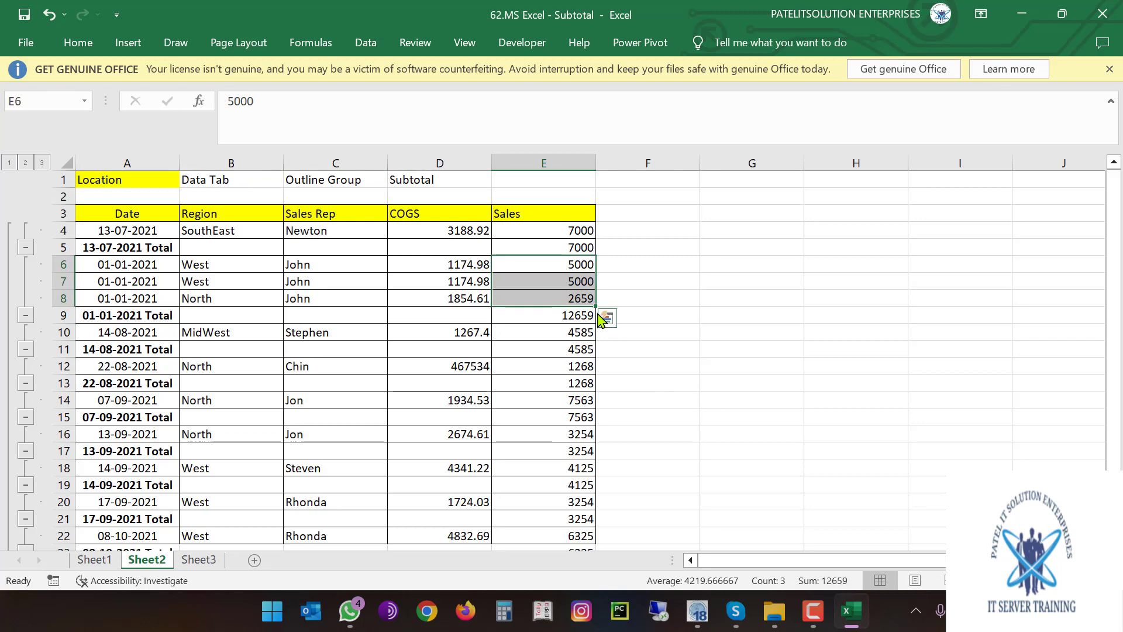
left_click(573, 319)
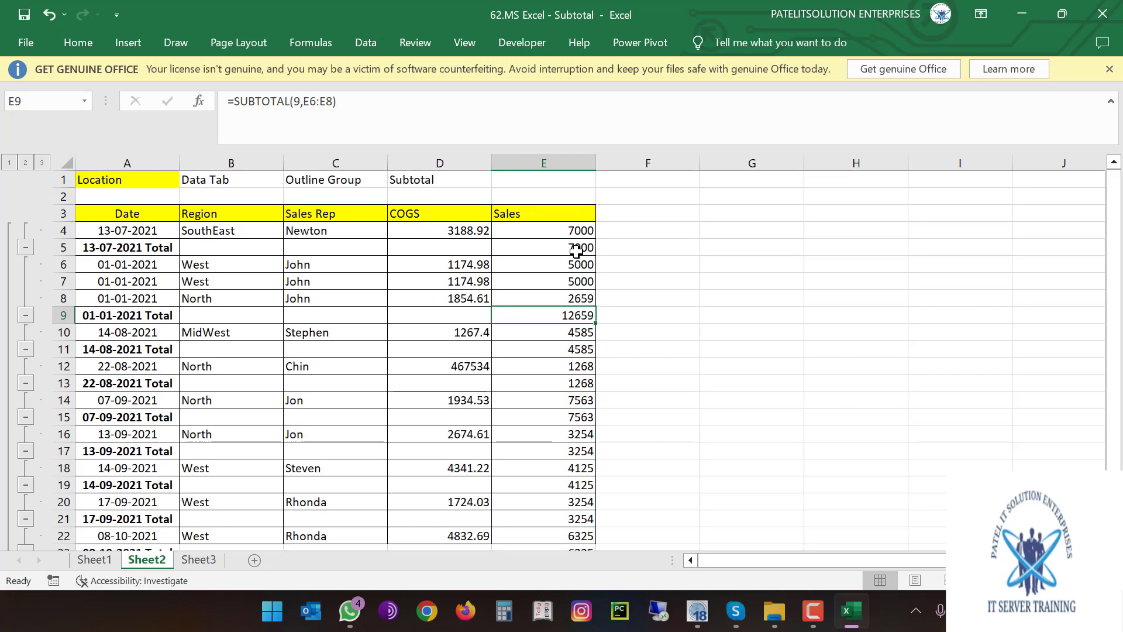
left_click(129, 381)
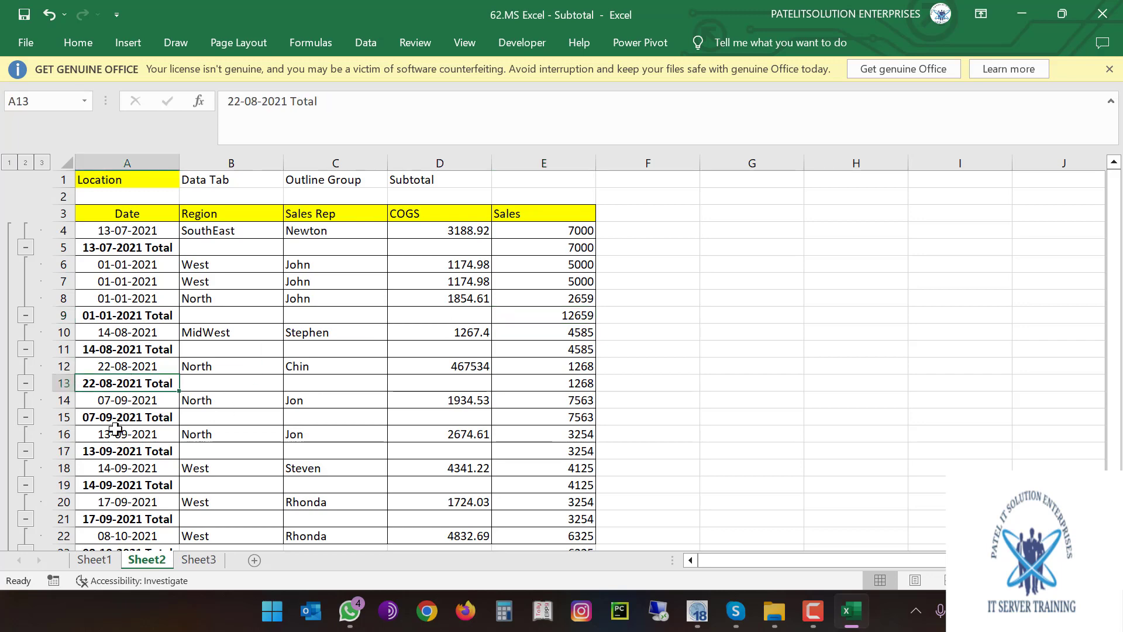
left_click(133, 417)
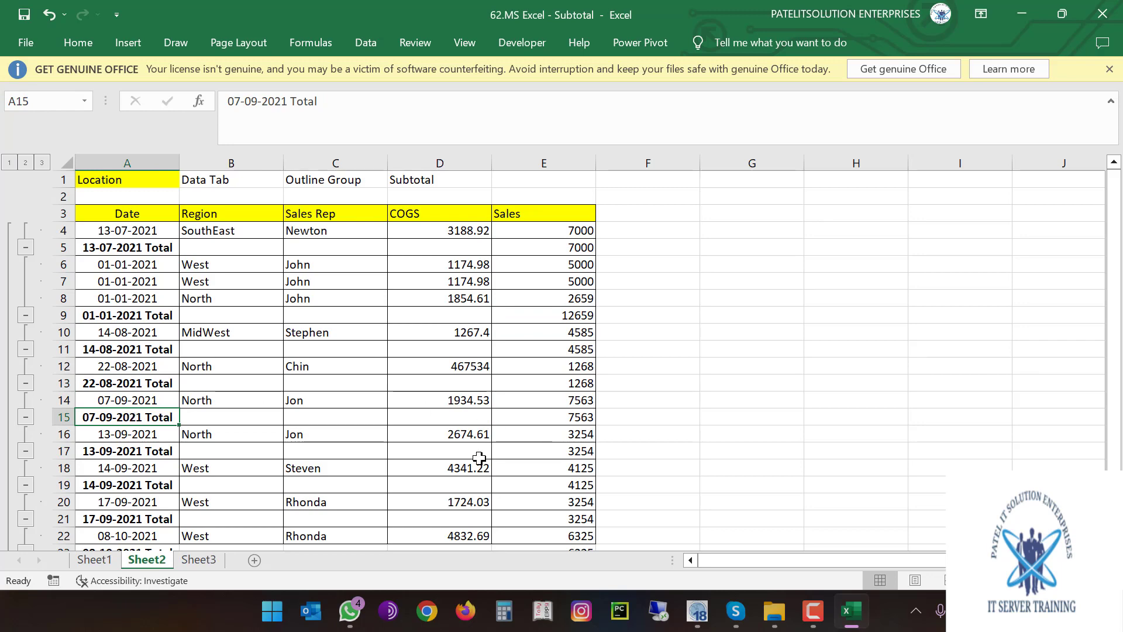
scroll(479, 458, "down", 3)
scroll(396, 466, "up", 2)
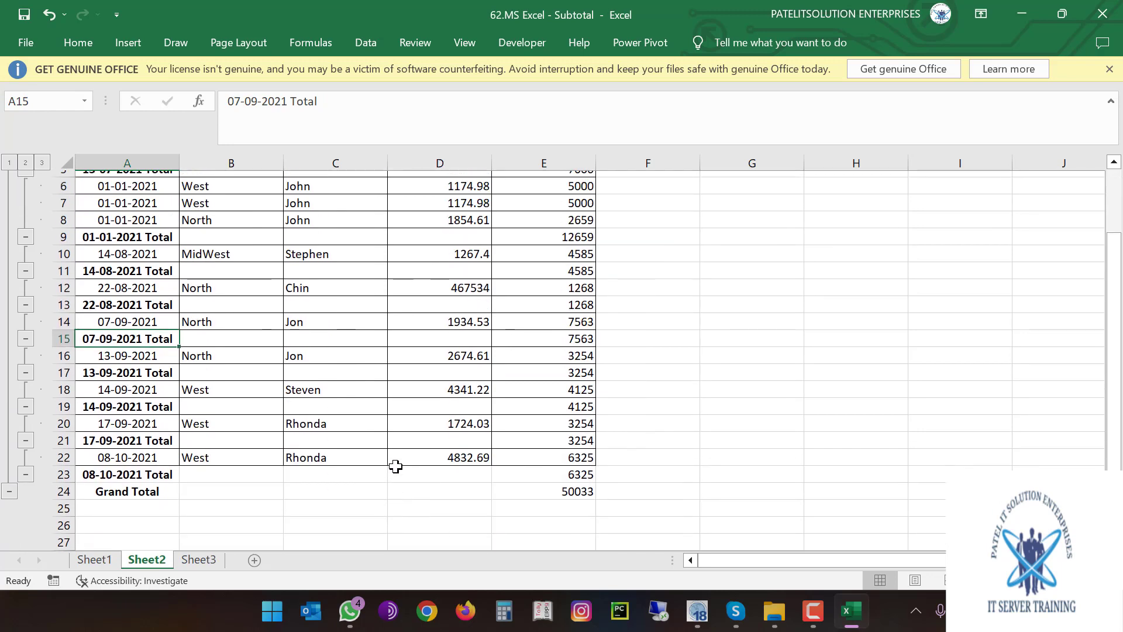
scroll(396, 467, "up", 2)
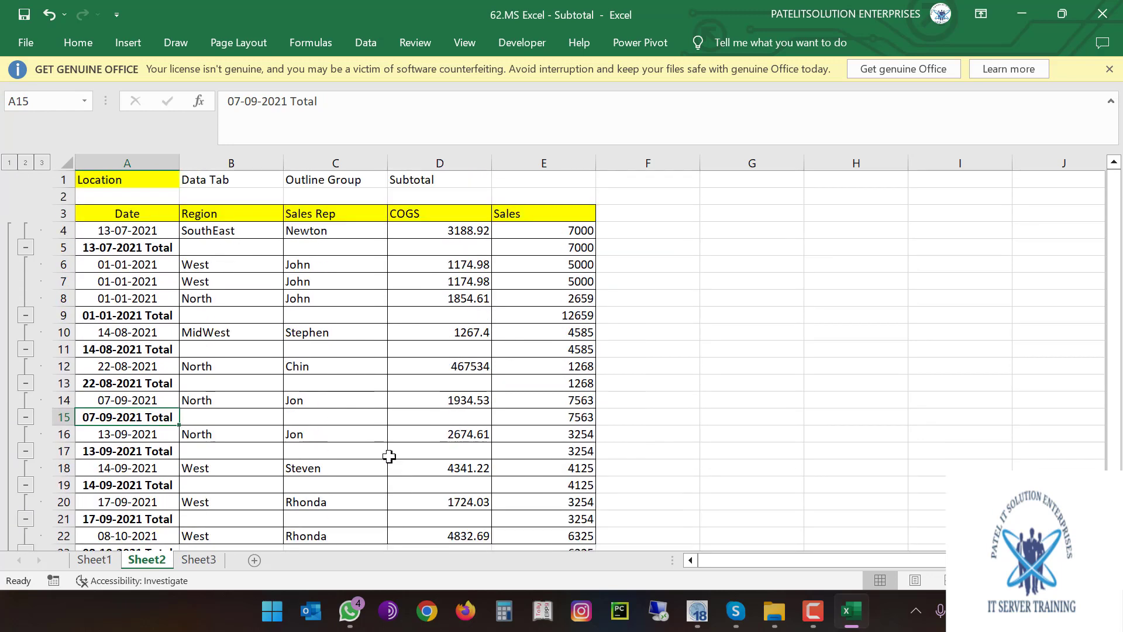
Collapse every date group from 13-07-2021 through 08-10-2021 to its total line
left_click(25, 250)
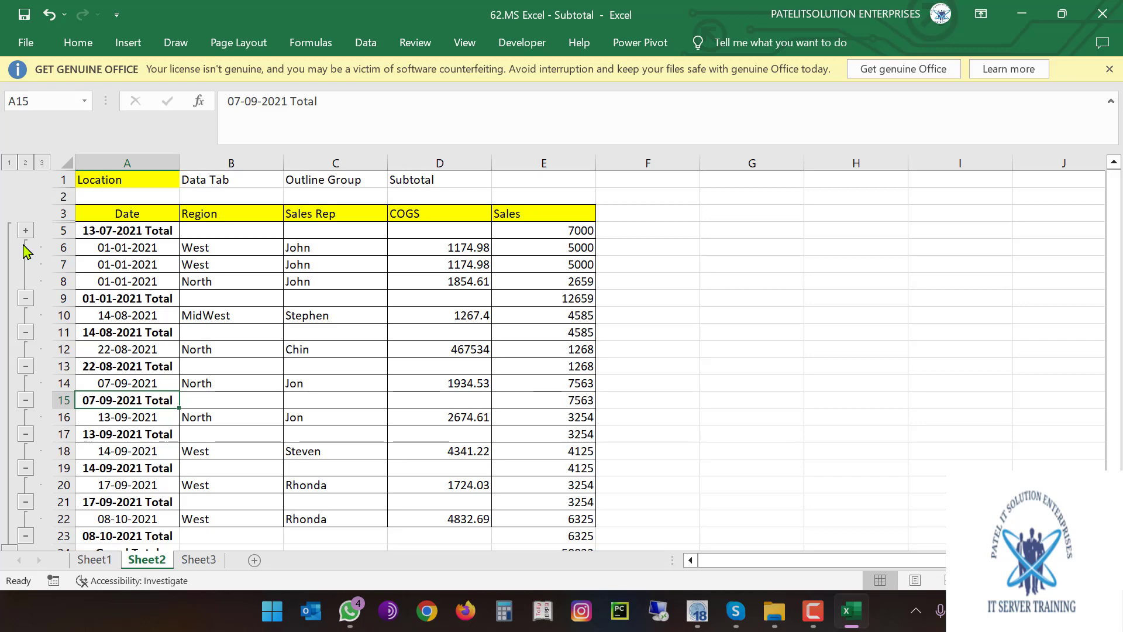
left_click(26, 300)
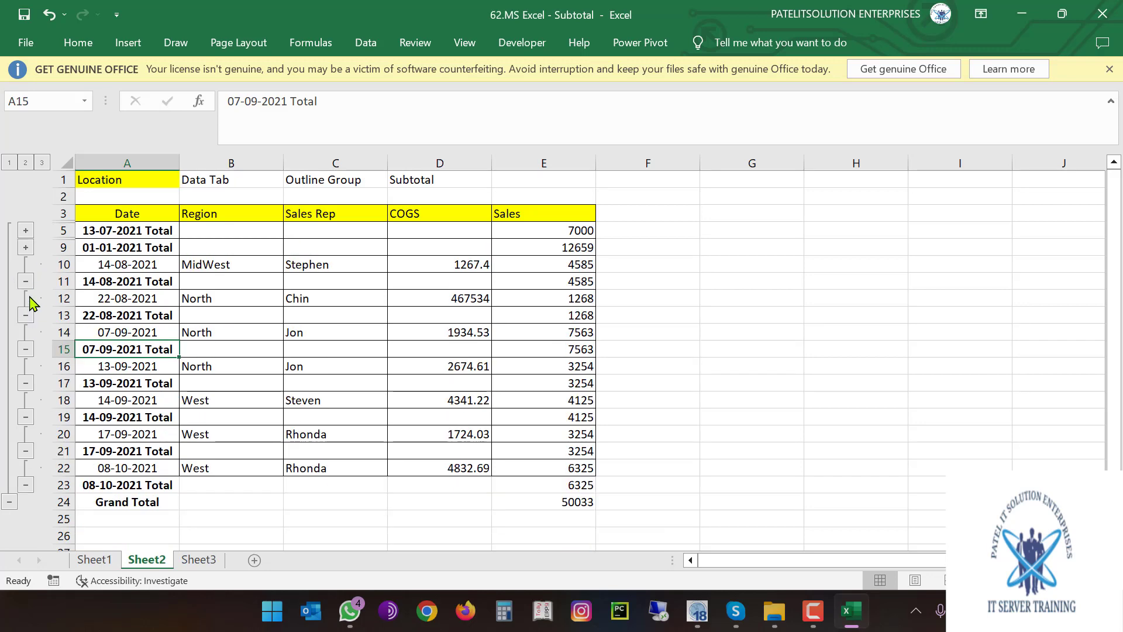
left_click(25, 281)
left_click(25, 299)
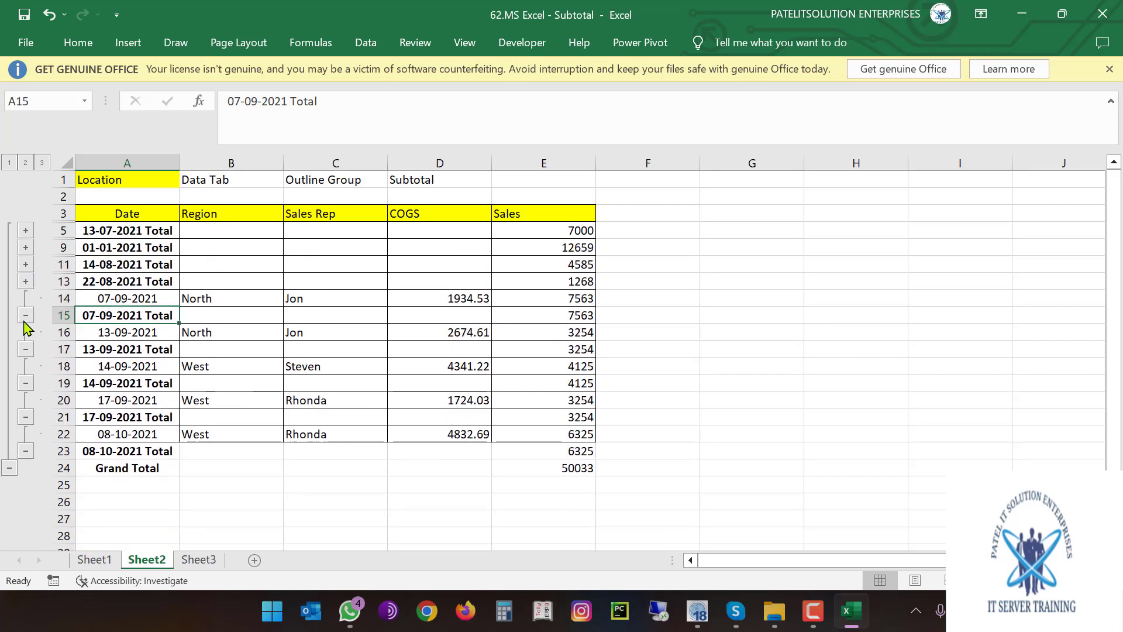
left_click(26, 316)
left_click(25, 333)
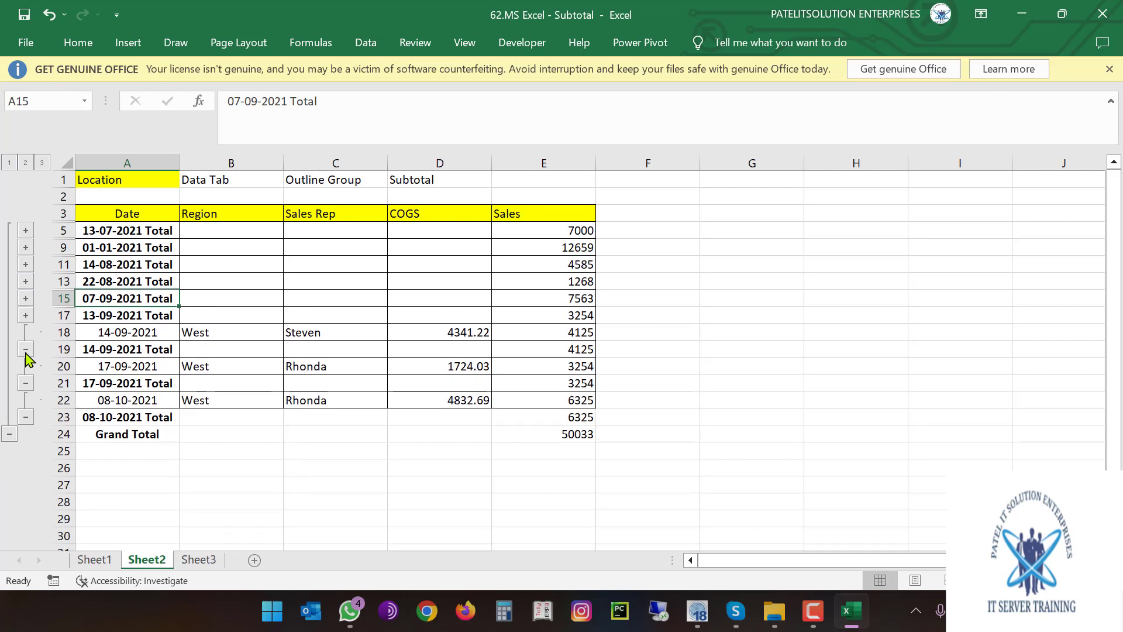
left_click(26, 350)
left_click(25, 367)
left_click(26, 383)
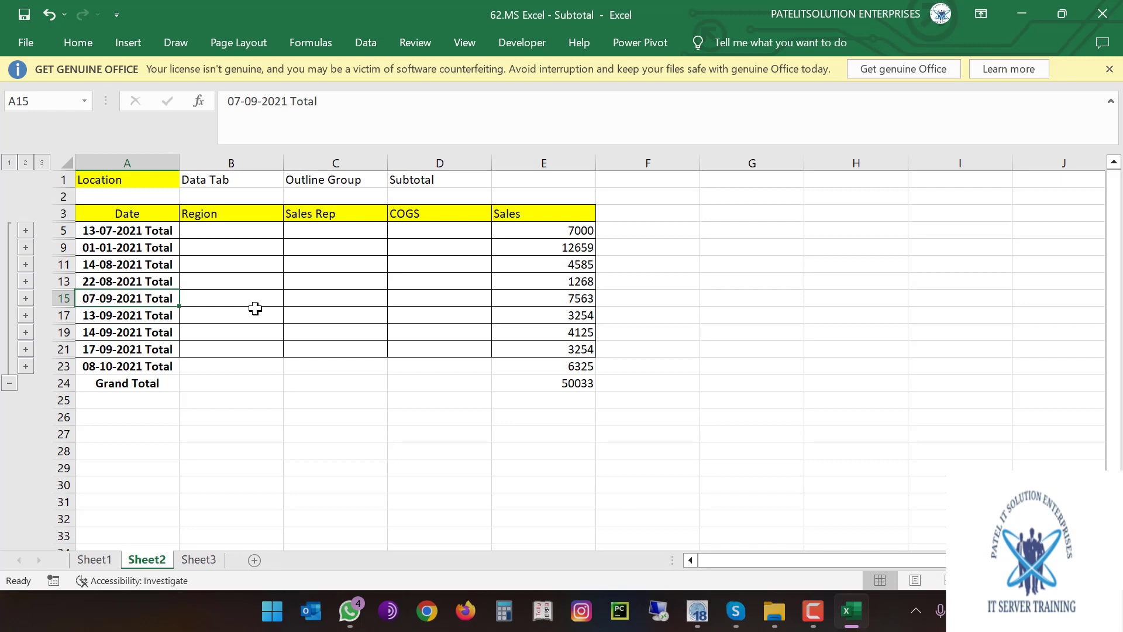
Expand all date groups again, then check the E23 total and E24 Grand Total =SUBTOTAL(9,E4:E22)
left_click(25, 232)
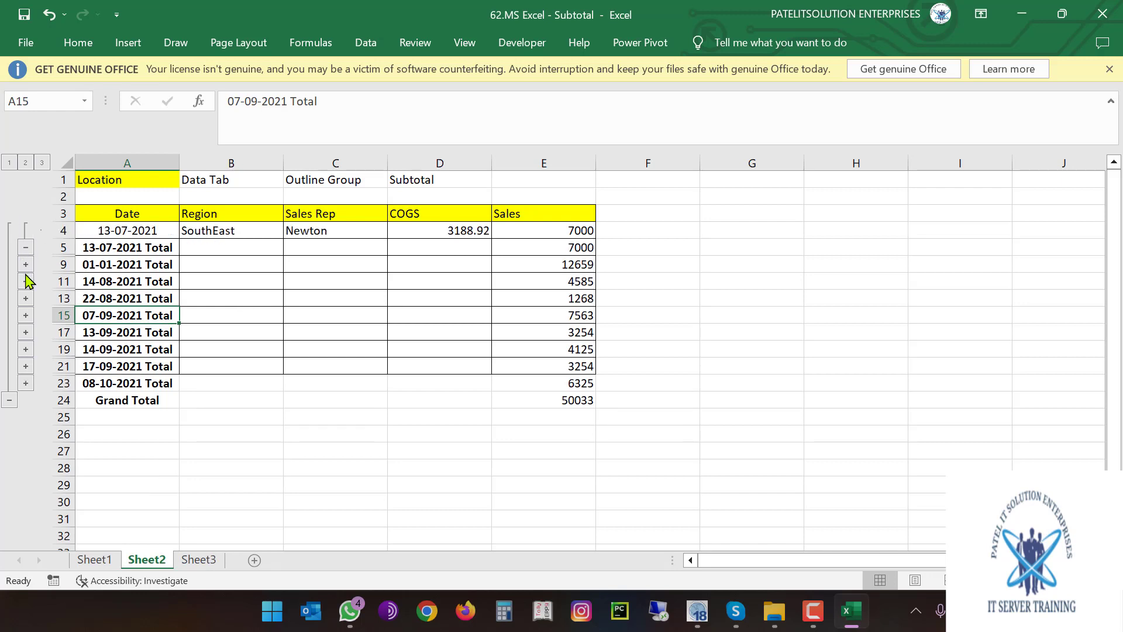
left_click(25, 264)
left_click(25, 333)
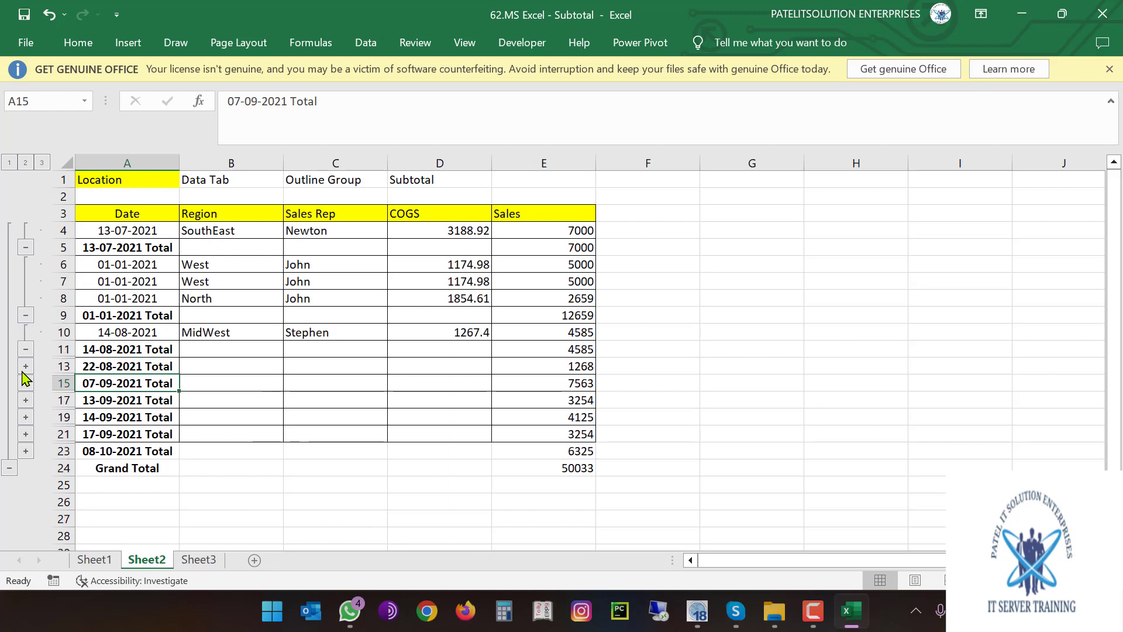
left_click(25, 366)
left_click(26, 400)
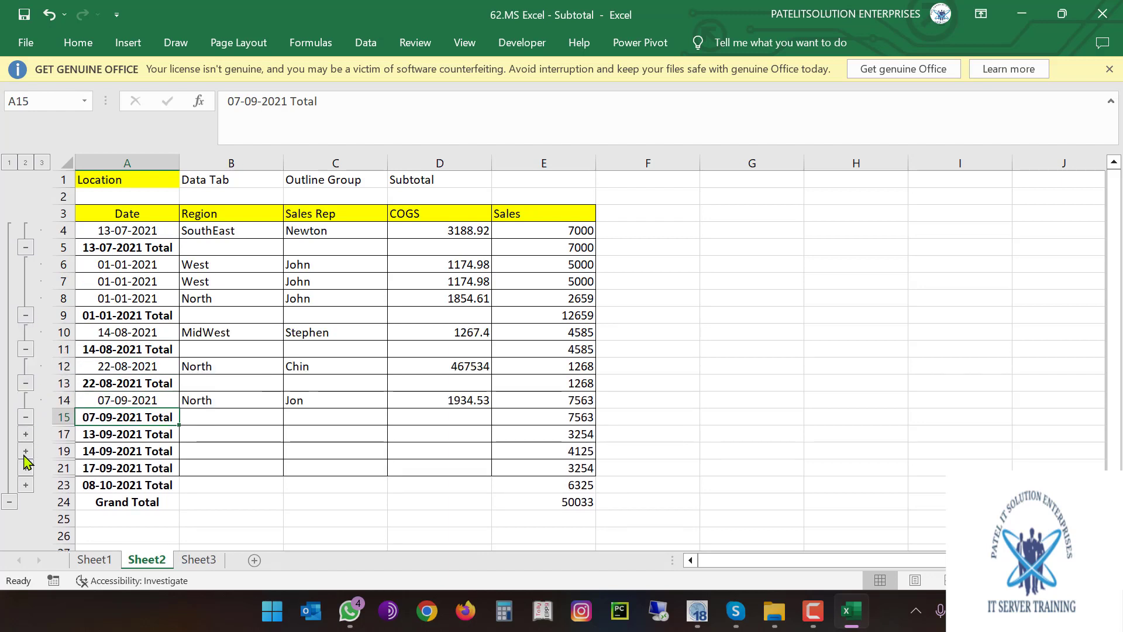
left_click(25, 433)
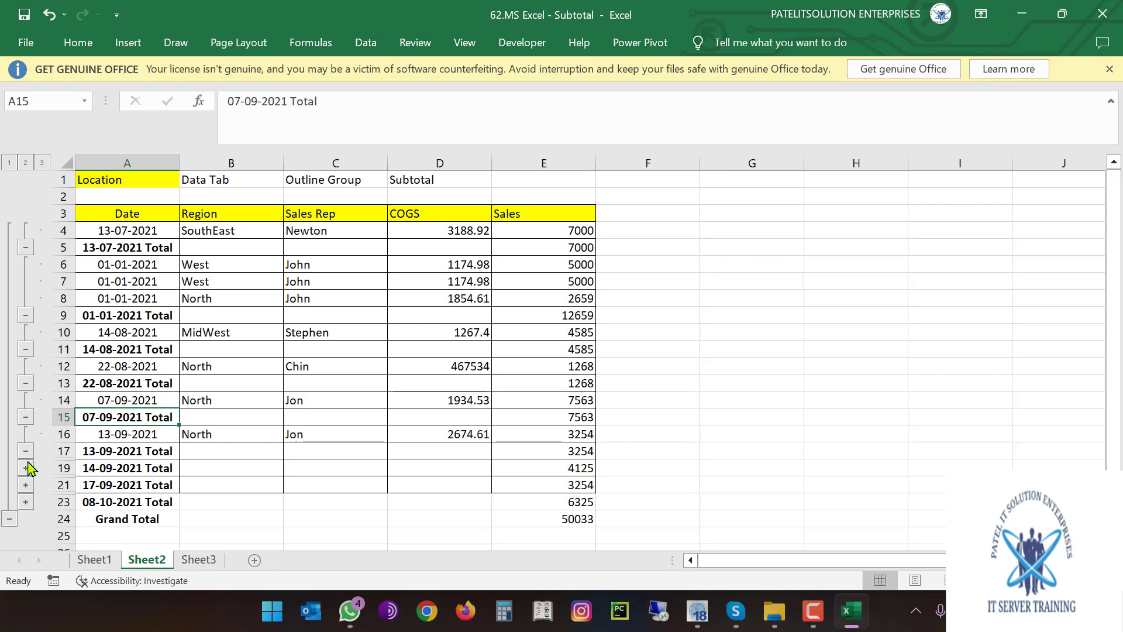
left_click(25, 467)
left_click(25, 501)
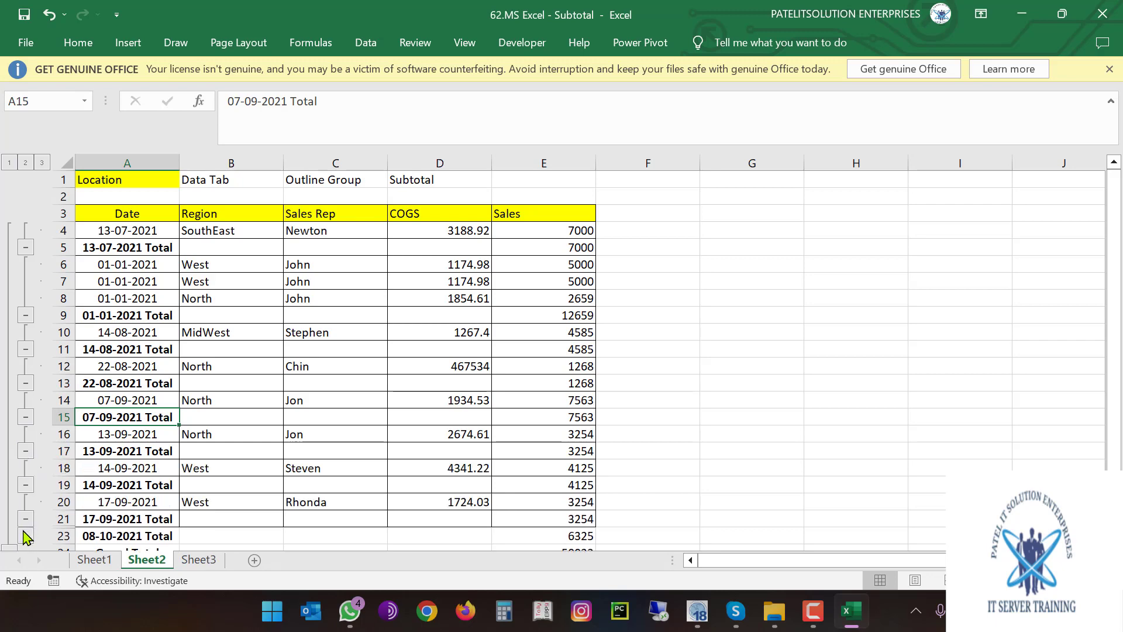
scroll(25, 535, "down", 1)
left_click(25, 502)
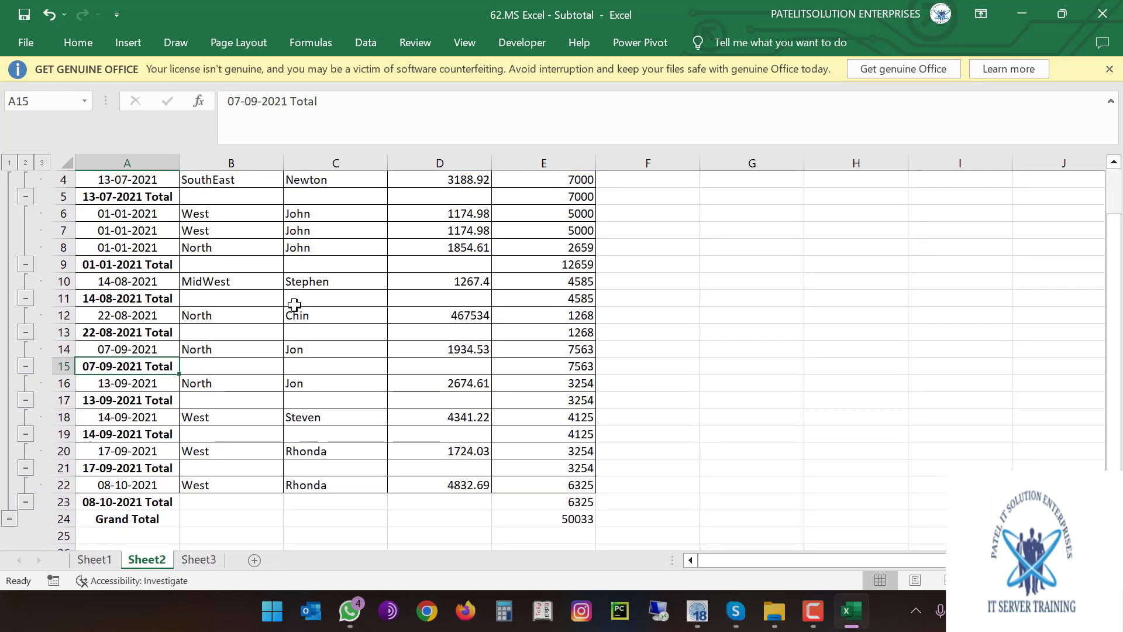
left_click(581, 503)
left_click(581, 519)
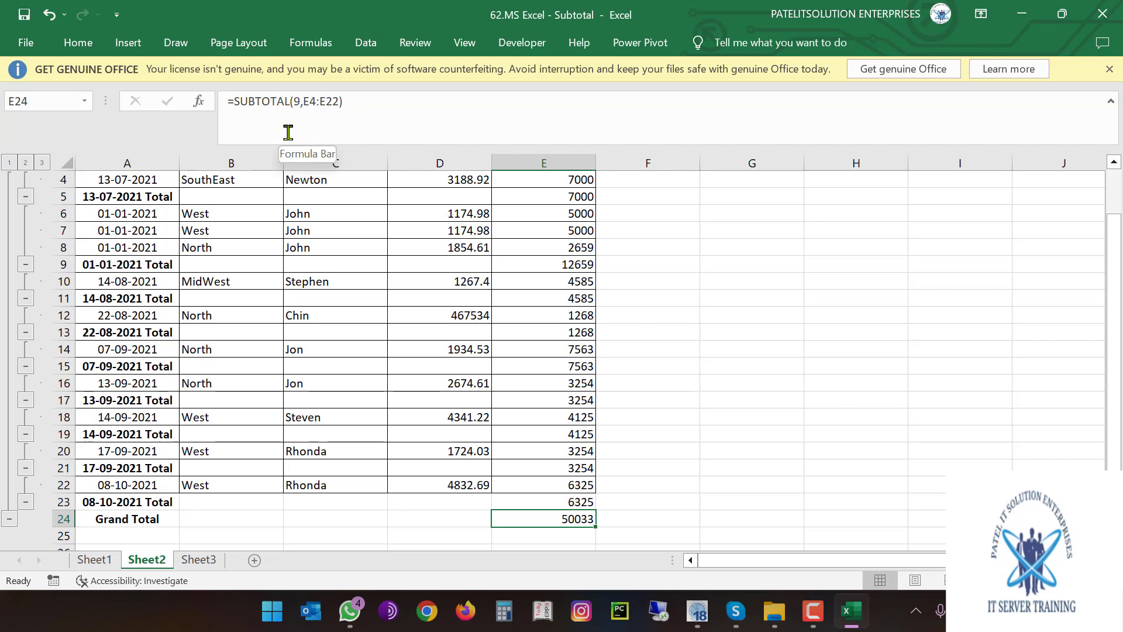
left_click(714, 489)
type("=sub")
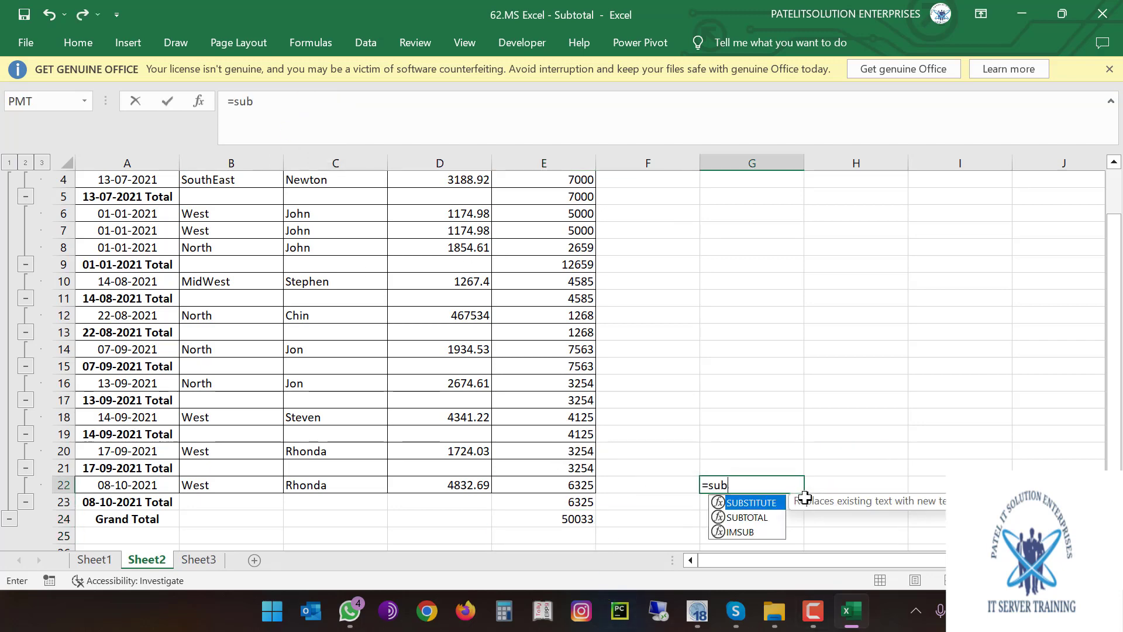
type("t")
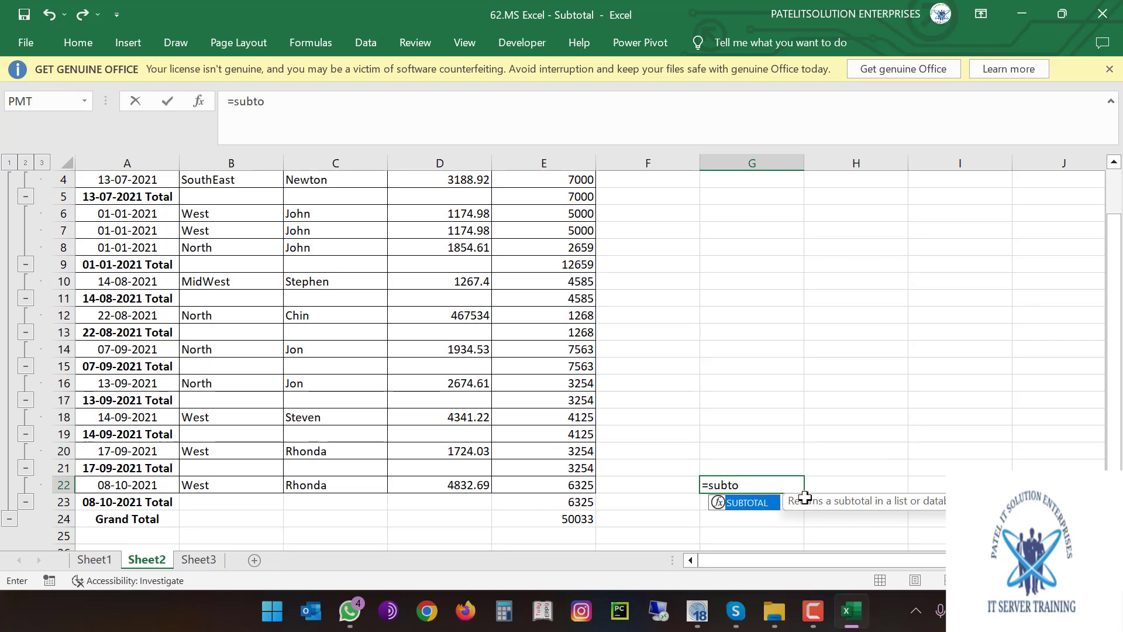
type("o")
key("Tab")
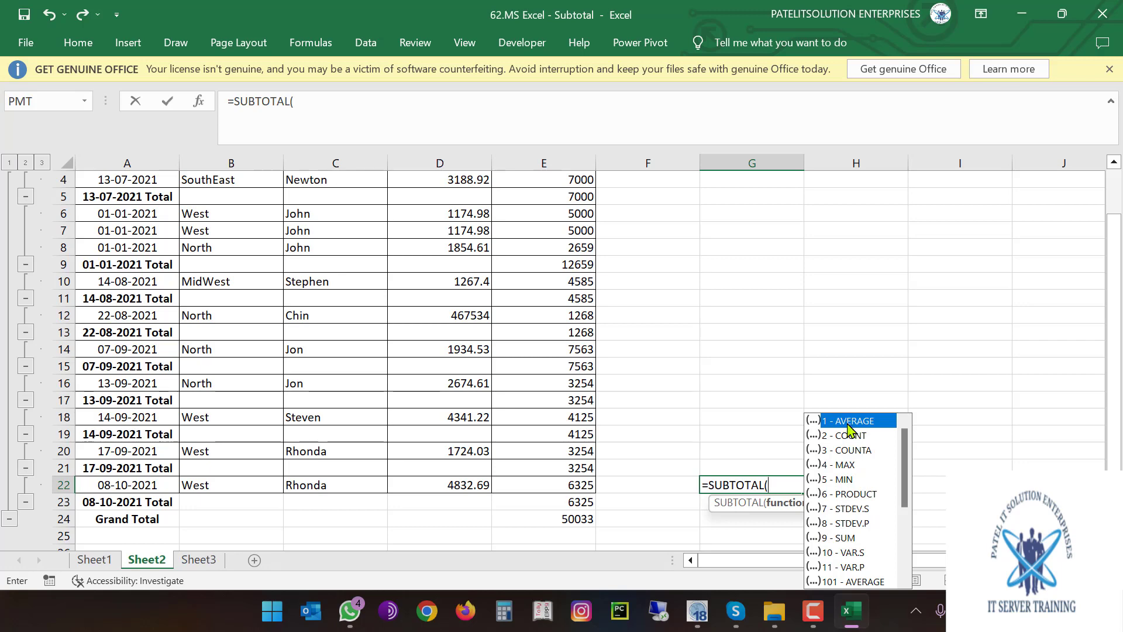
left_click_drag(905, 461, 896, 380)
key("Escape")
key("Escape")
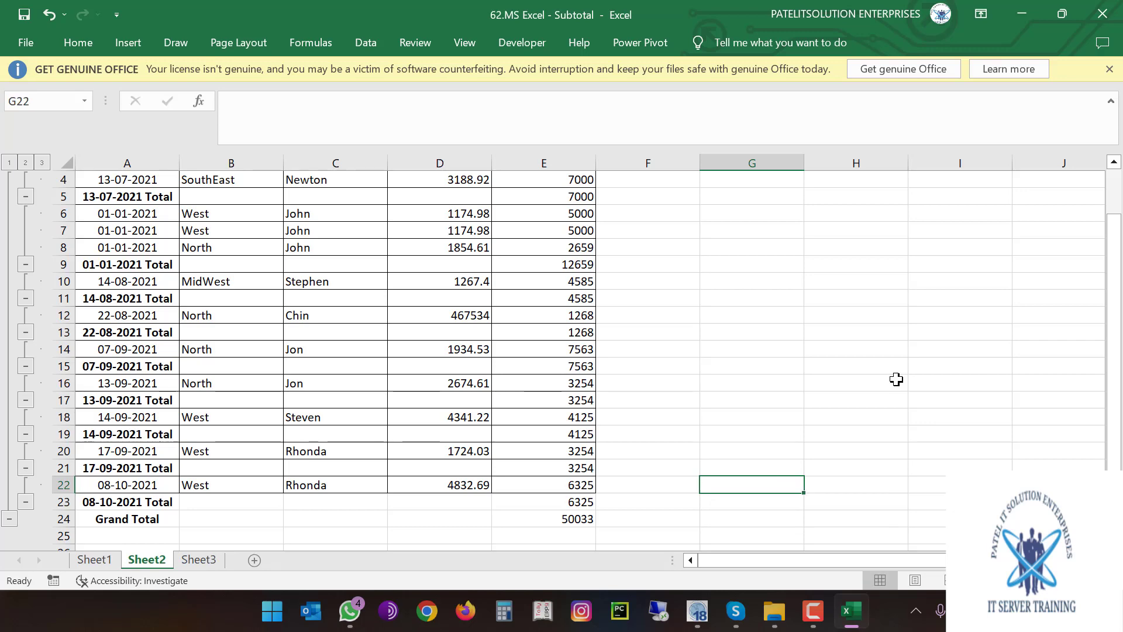
Start closing the workbook but cancel, then inspect the Grand Total formula in E24
left_click(1102, 14)
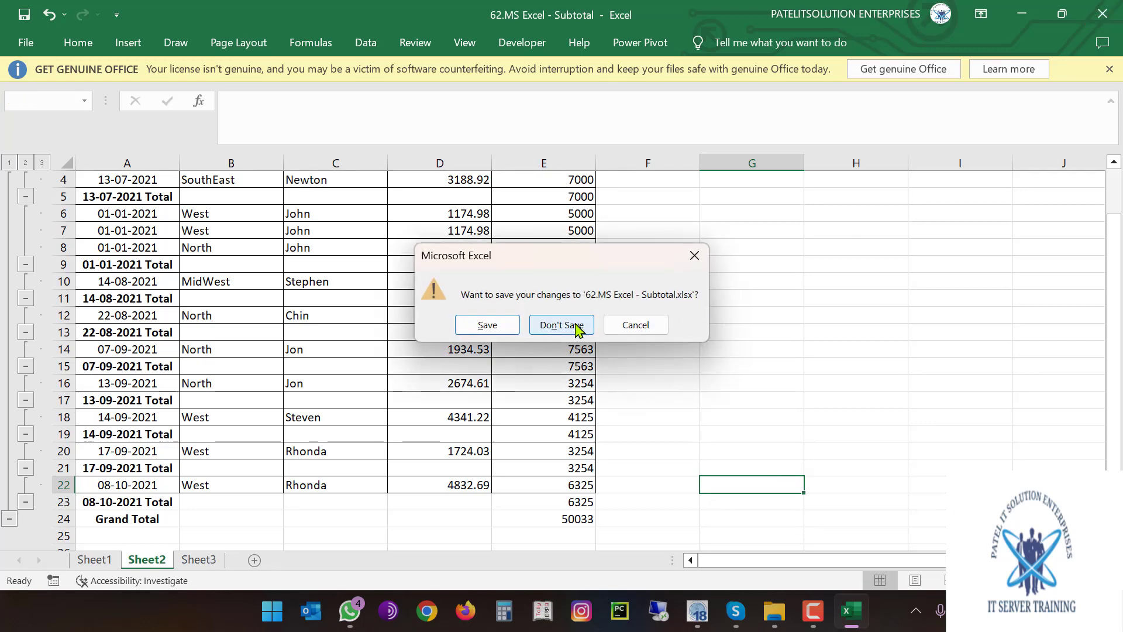
left_click(621, 326)
left_click(576, 523)
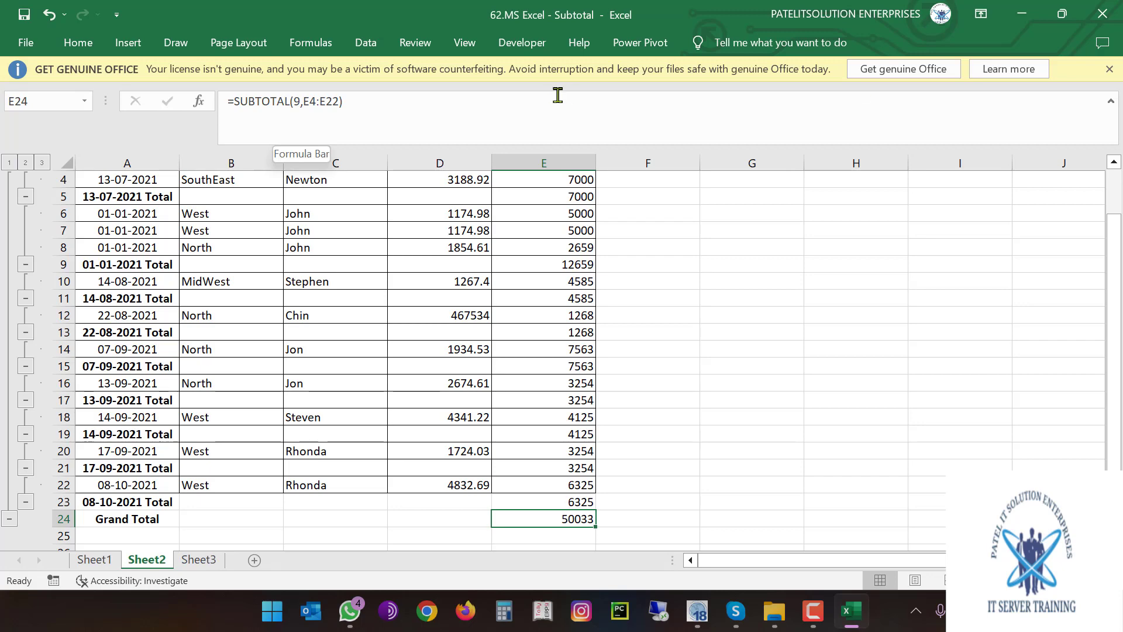
Close the subtotal workbook without saving and open 63.MS Excel - Chart from File Explorer
left_click(1103, 13)
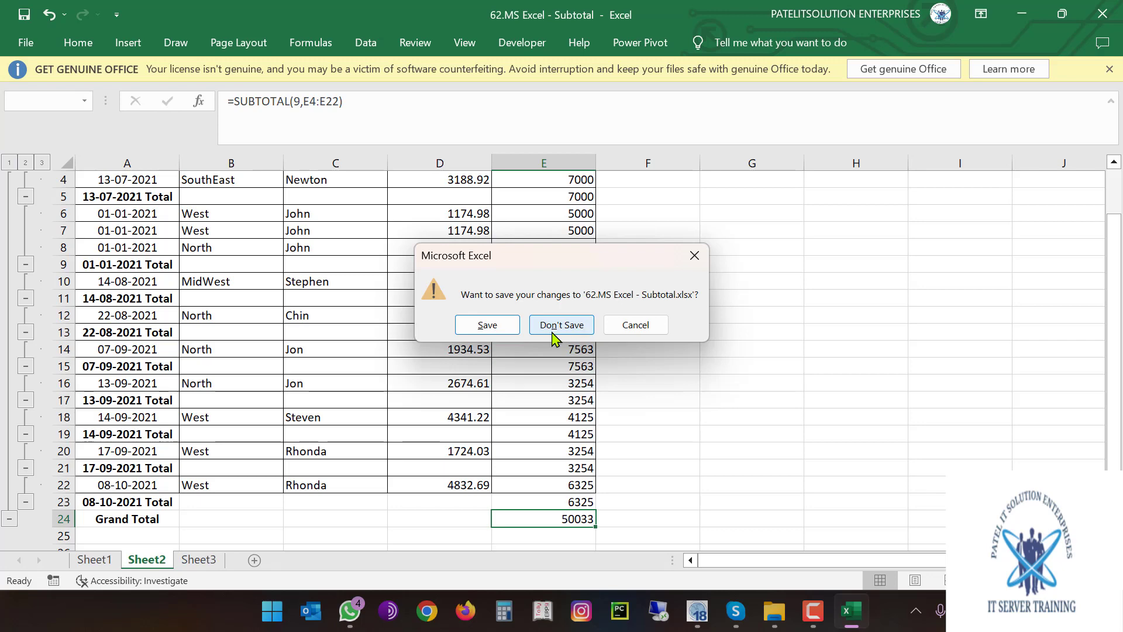
left_click(554, 329)
left_click(263, 386)
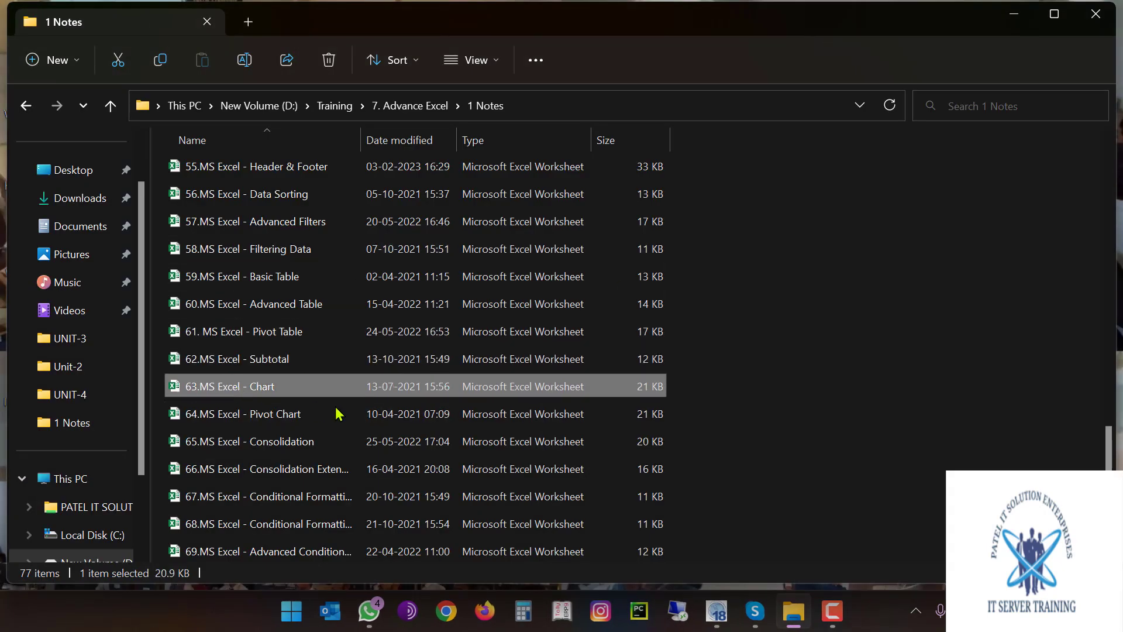
double_click(308, 389)
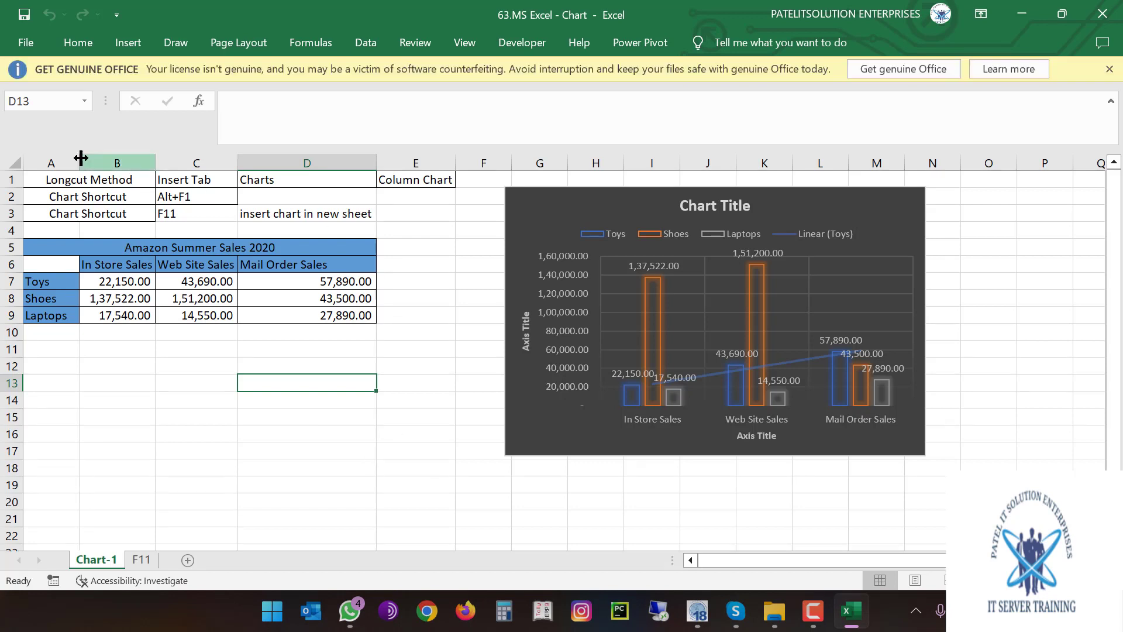
left_click(70, 179)
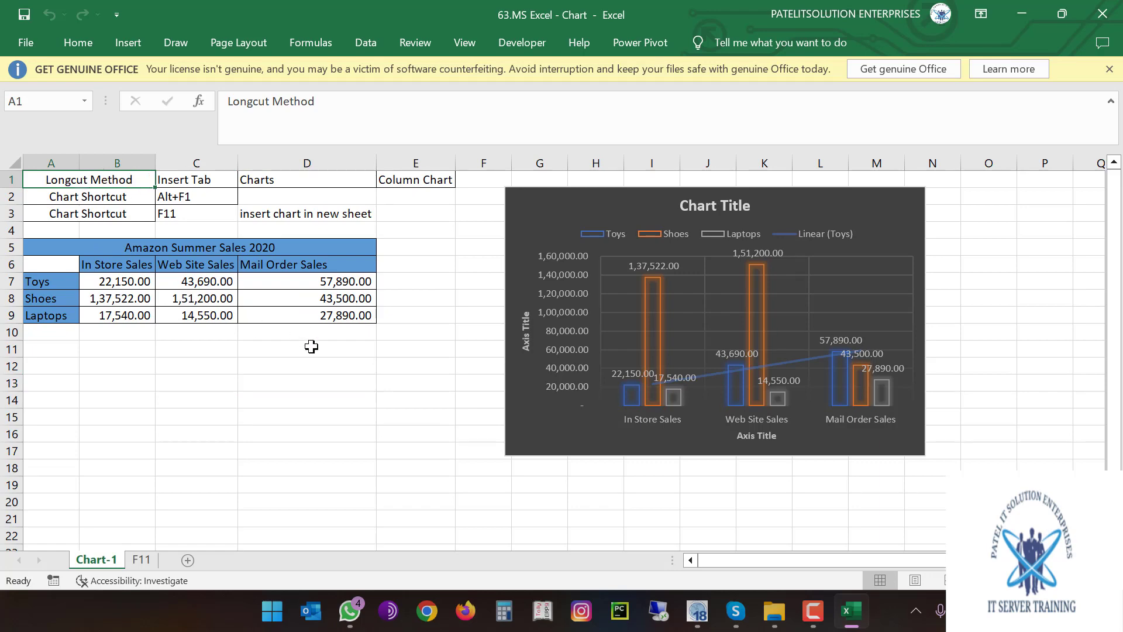
key("super+plus")
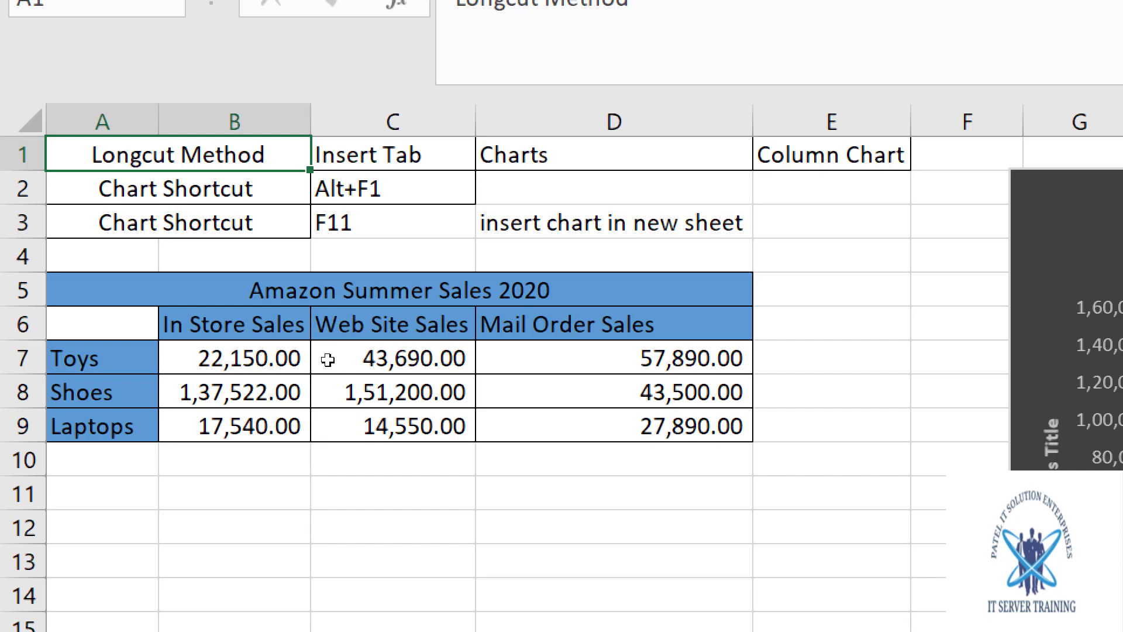
key("super+minus")
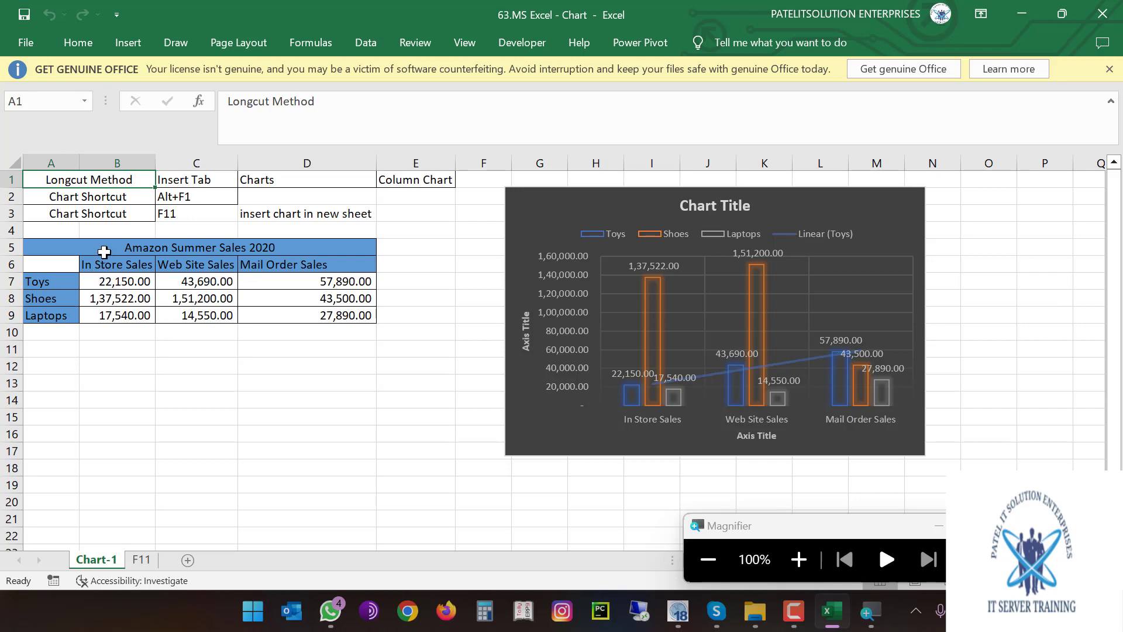
Copy the Amazon Summer Sales 2020 table A5:D9 onto a new sheet and autofit columns A:D
left_click_drag(104, 252, 109, 316)
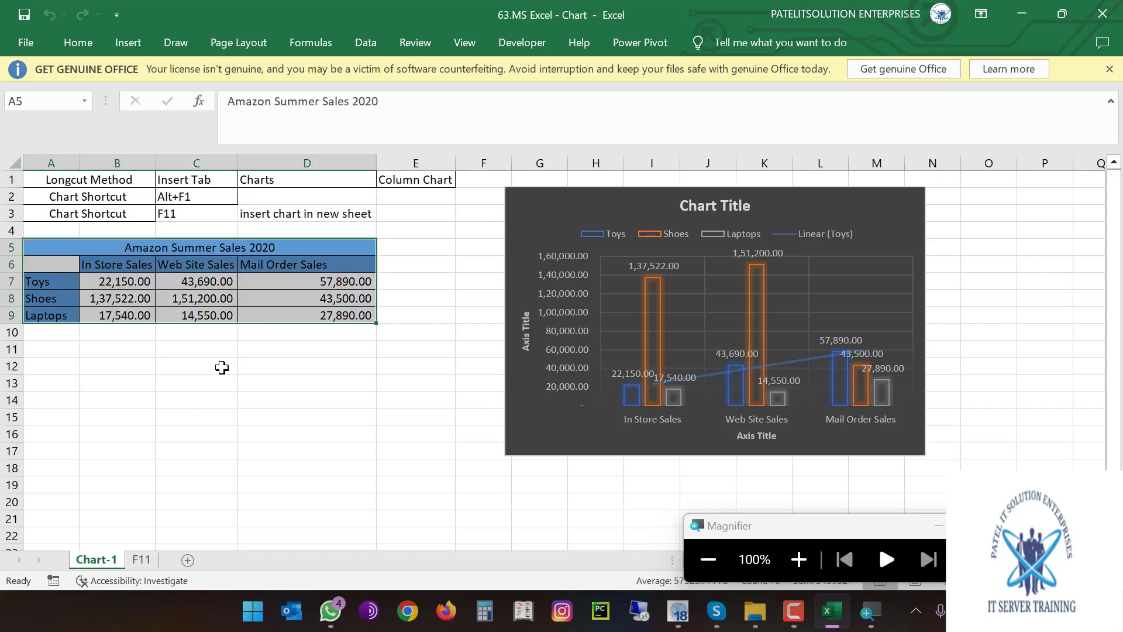
key("ctrl+c")
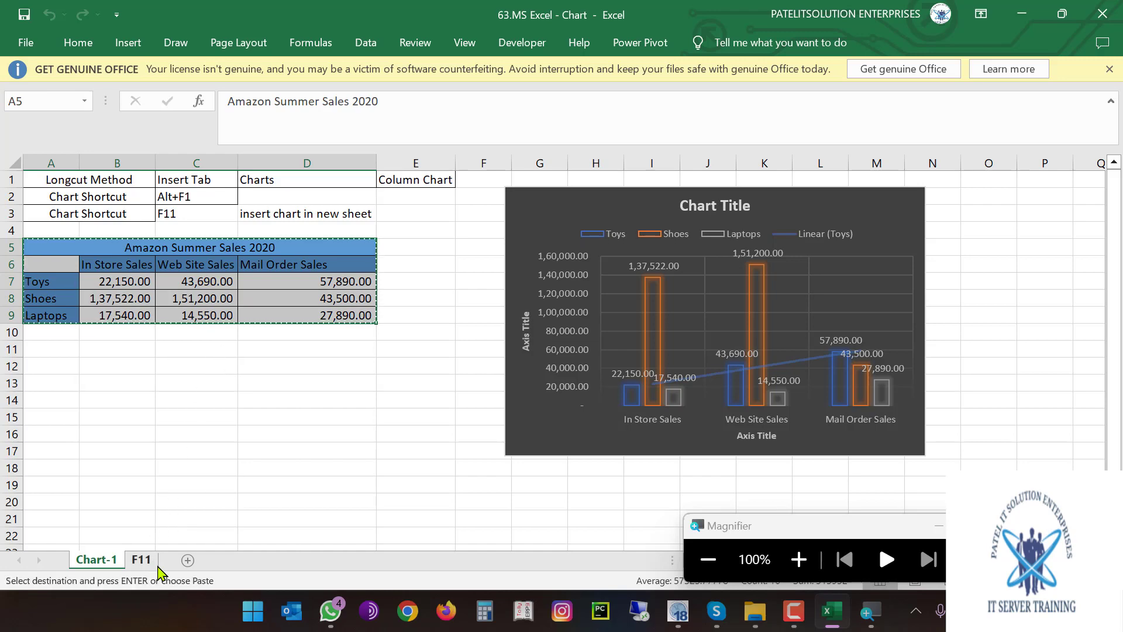
left_click(187, 559)
key("ctrl+v")
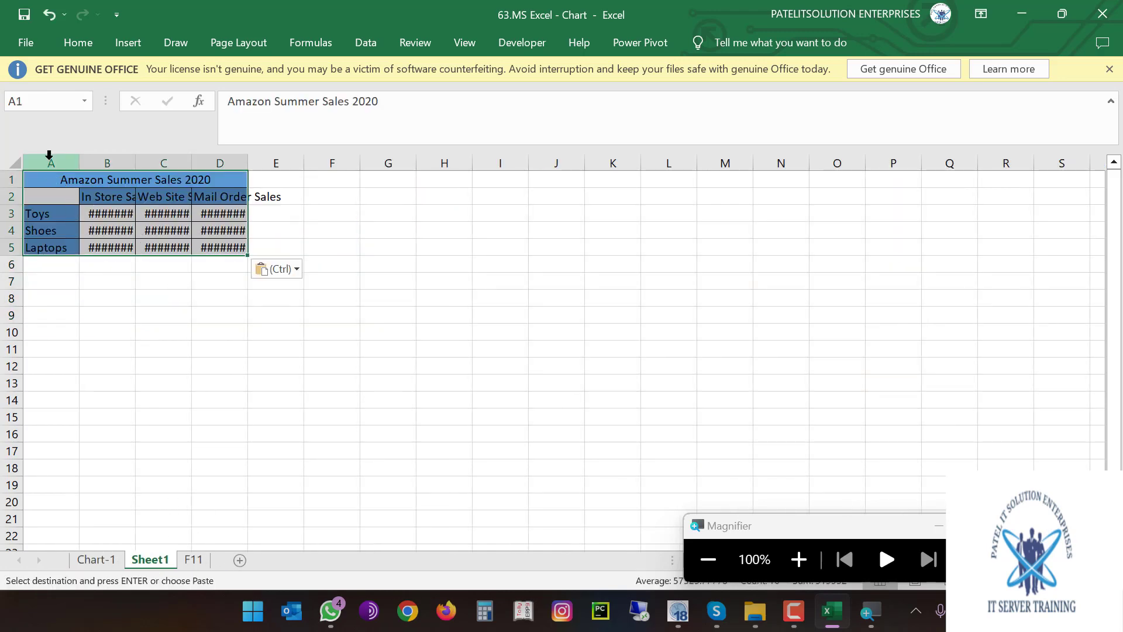
left_click_drag(55, 163, 199, 159)
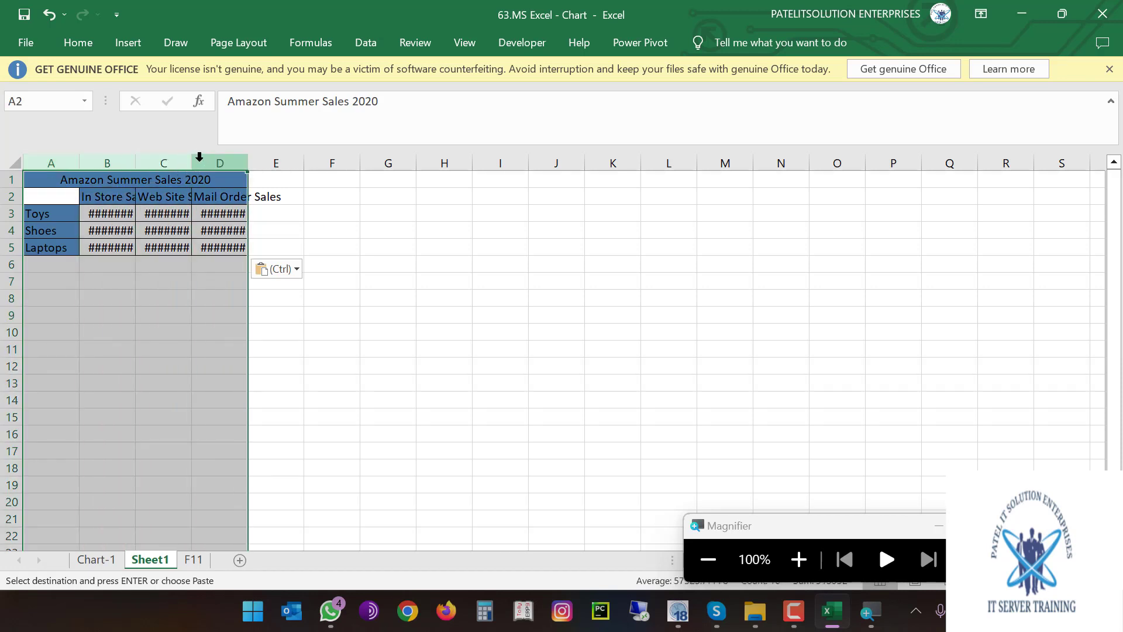
double_click(194, 161)
left_click(199, 229)
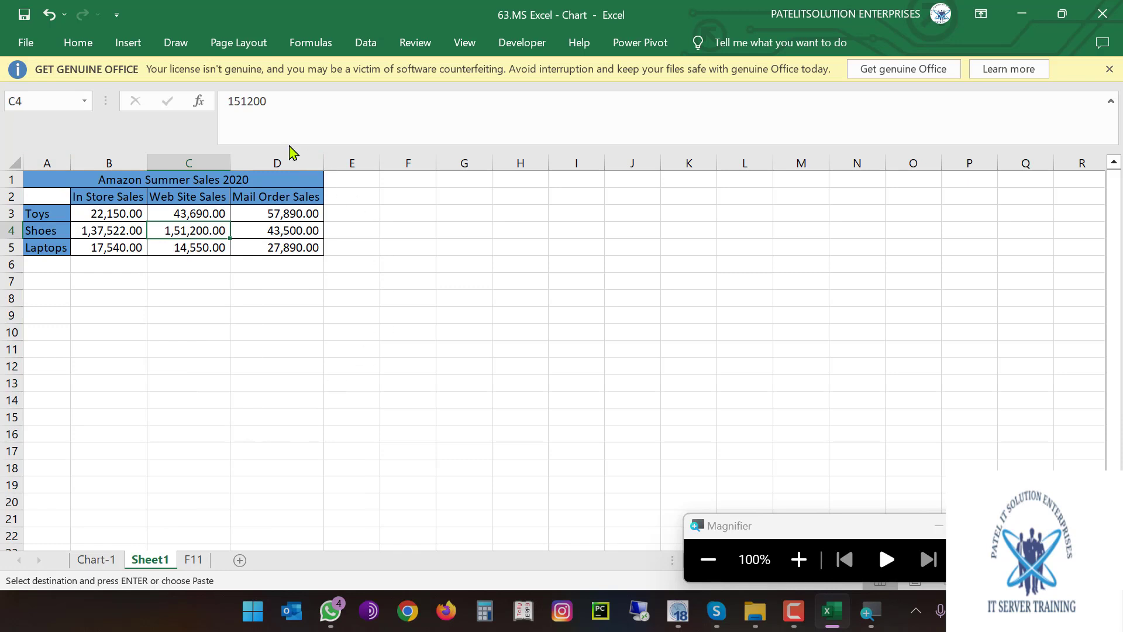
left_click(128, 43)
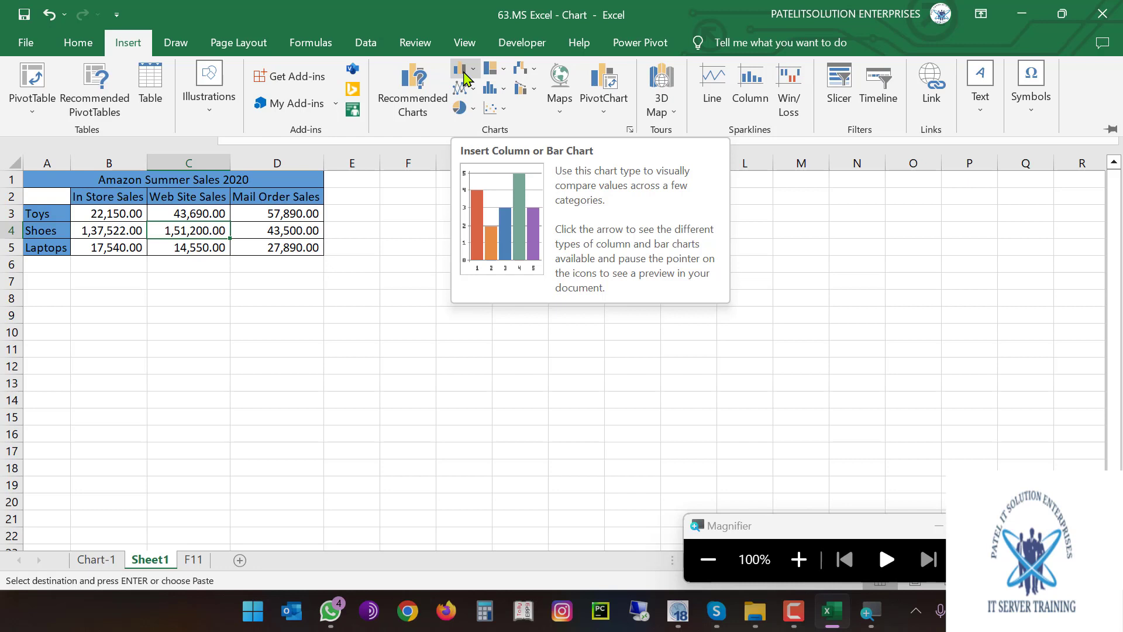
Insert a 3-D Clustered Column chart from the Column chart gallery
left_click(465, 74)
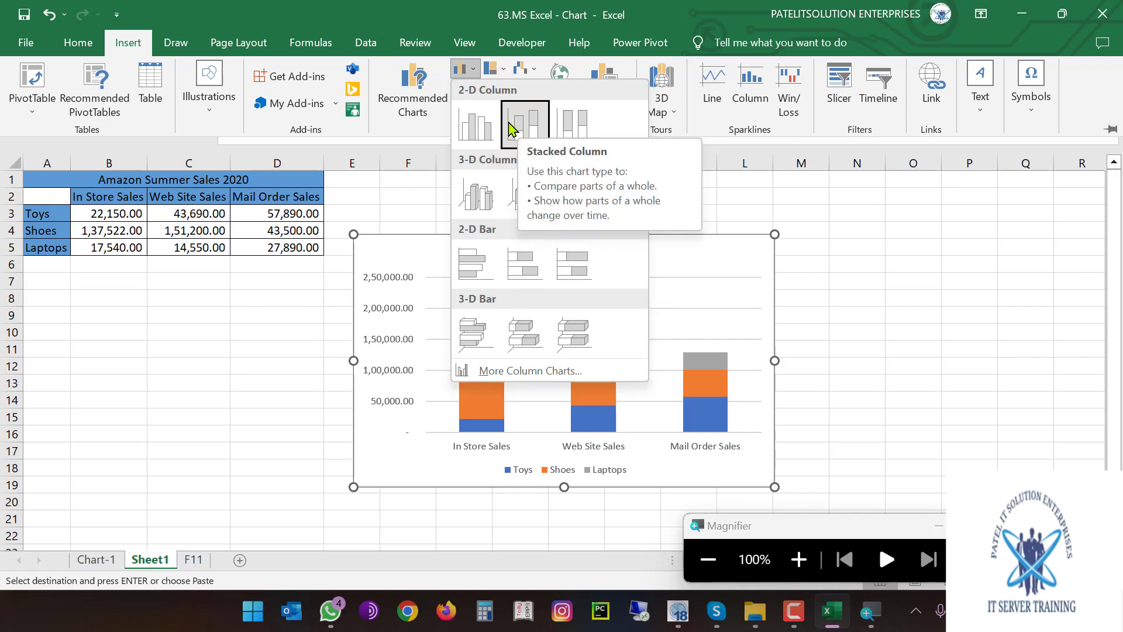
left_click(483, 197)
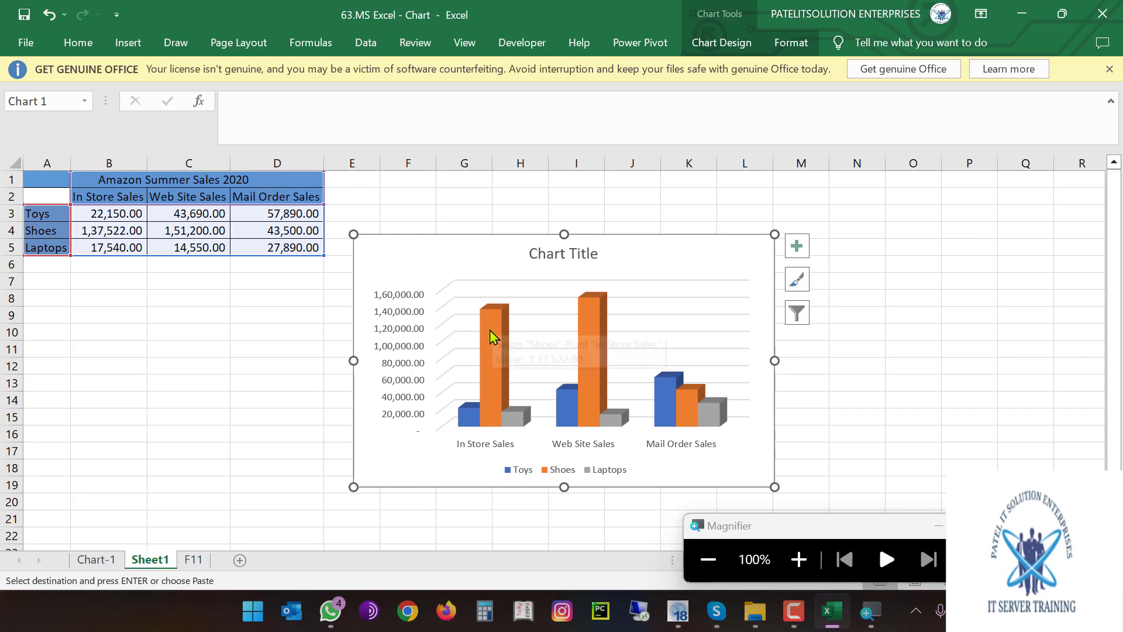
mouse_move(491, 319)
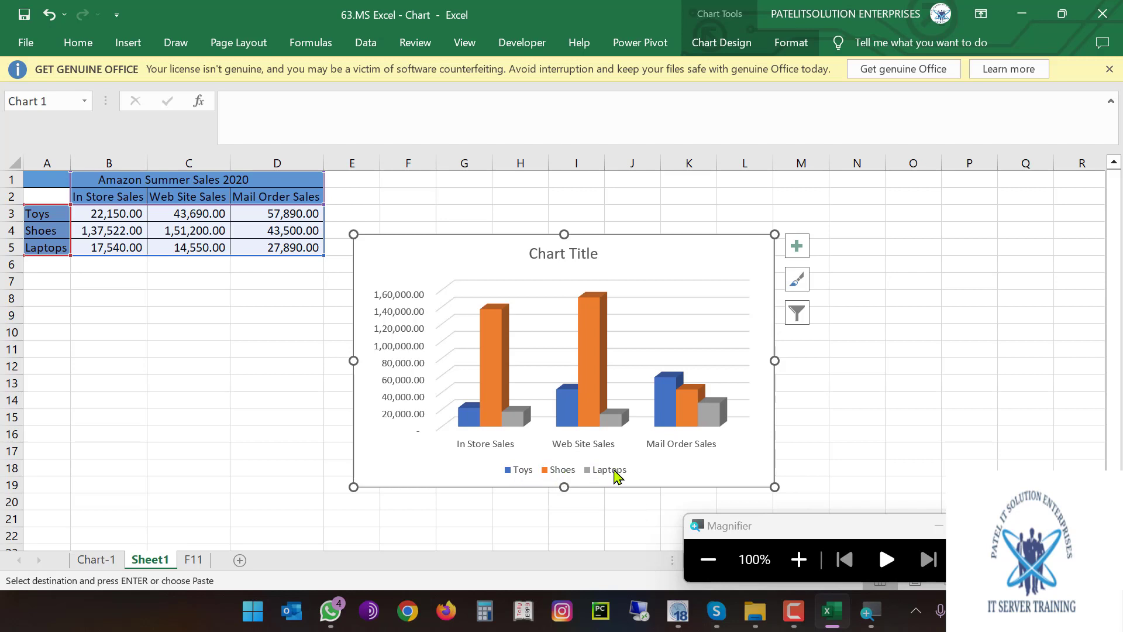
mouse_move(519, 425)
mouse_move(560, 419)
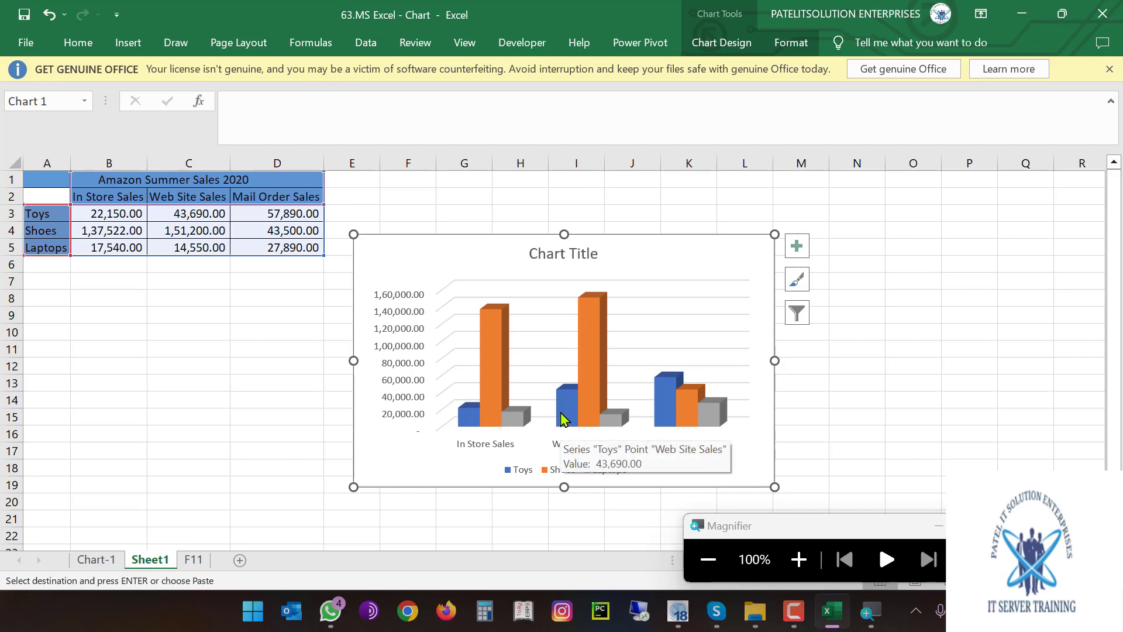
mouse_move(583, 342)
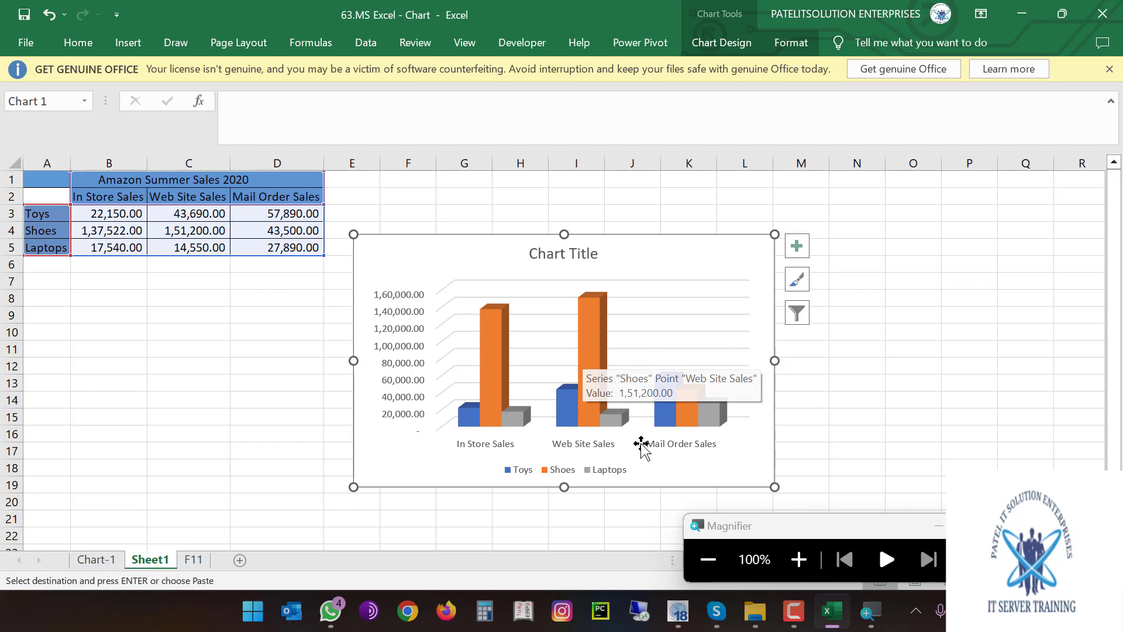
mouse_move(688, 427)
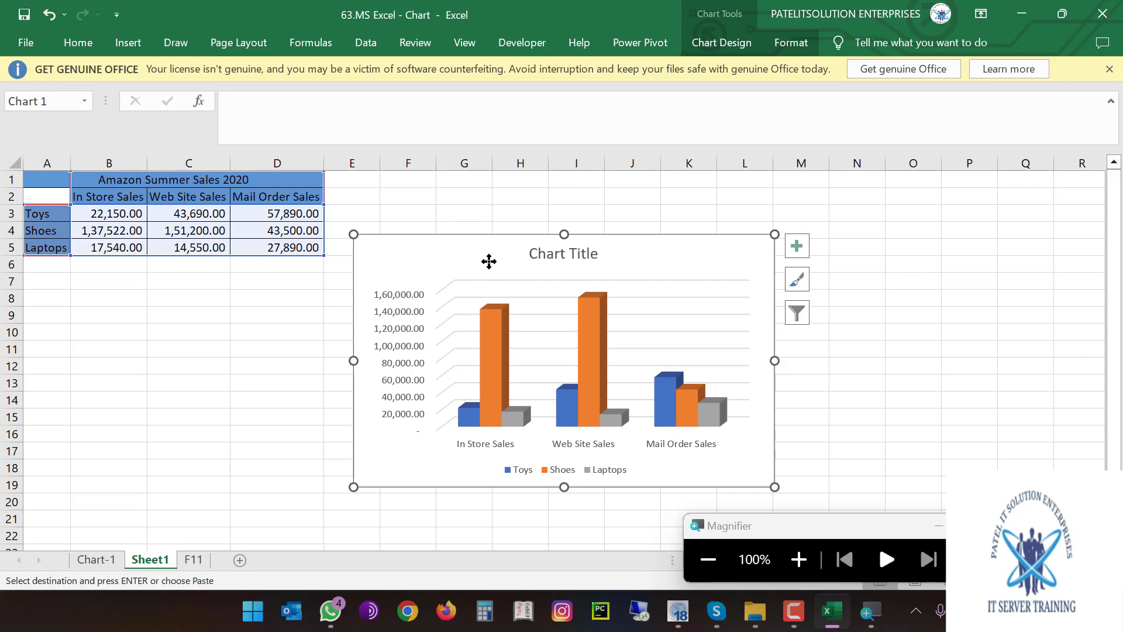
left_click(573, 253)
Replace the default Chart Title text with 'My Store'
left_click(586, 253)
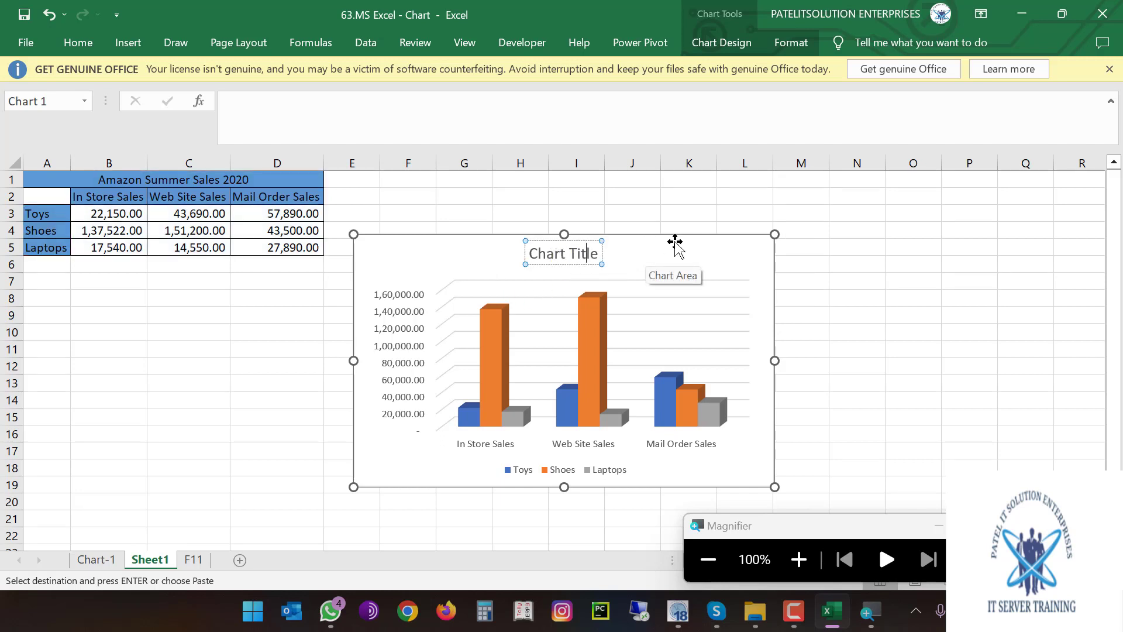
key("ctrl+a")
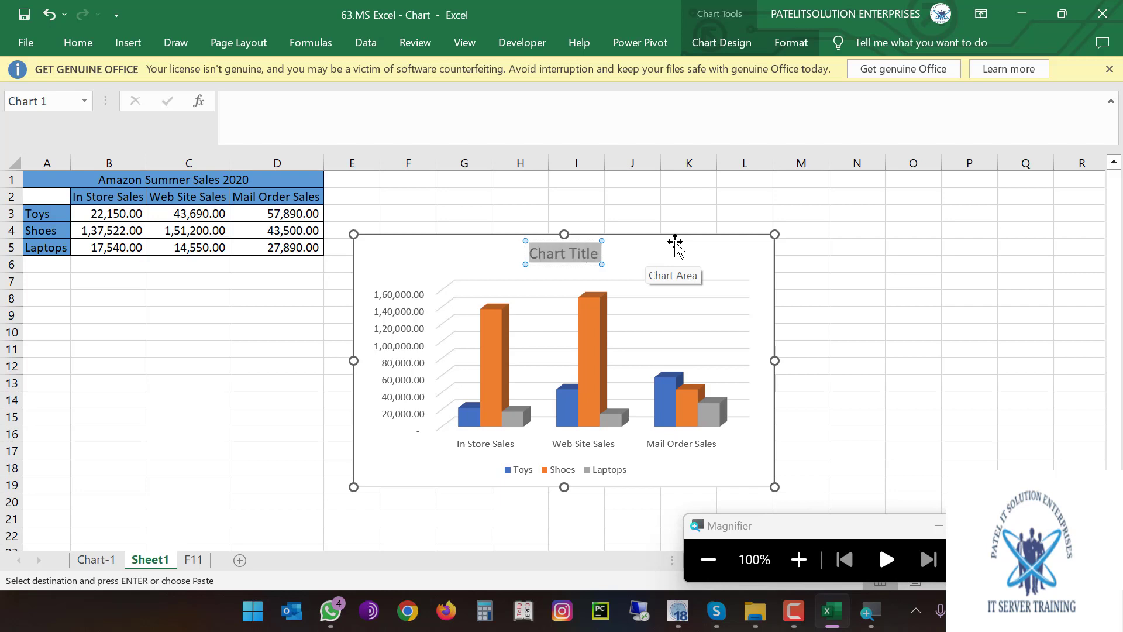
type("My Store")
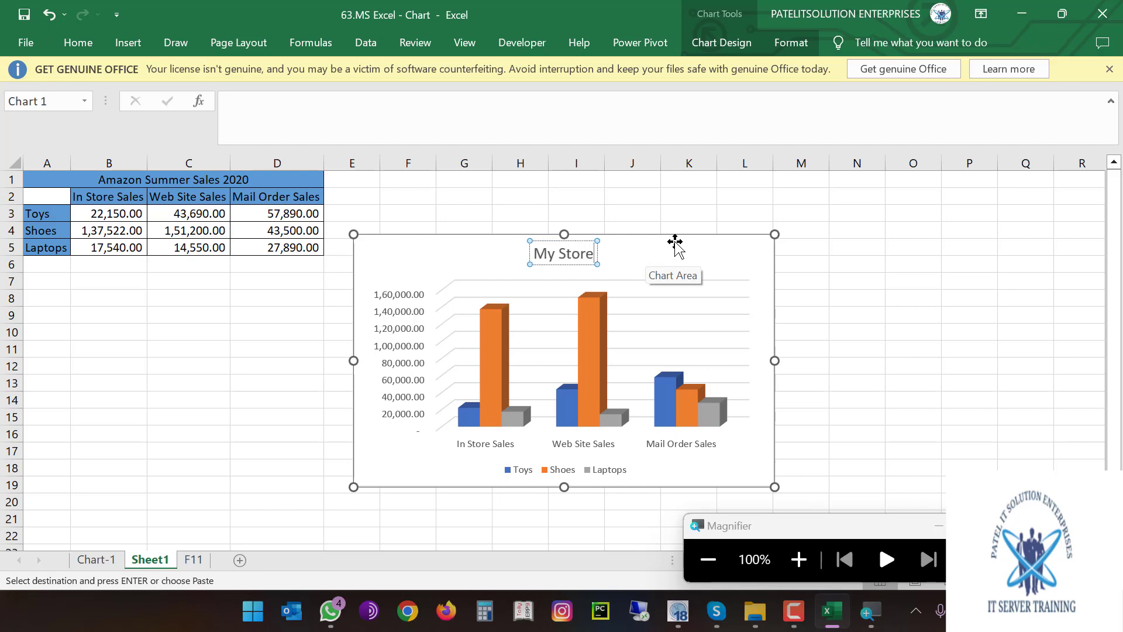
left_click(670, 248)
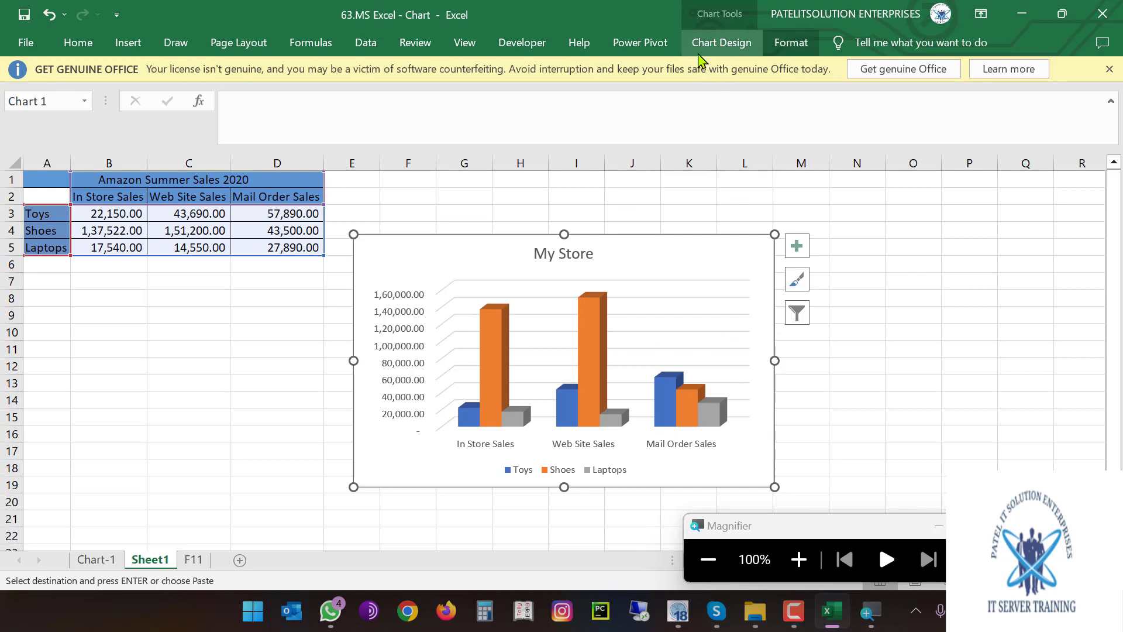
Apply Chart Style 9 from the expanded Chart Design styles gallery
left_click(719, 46)
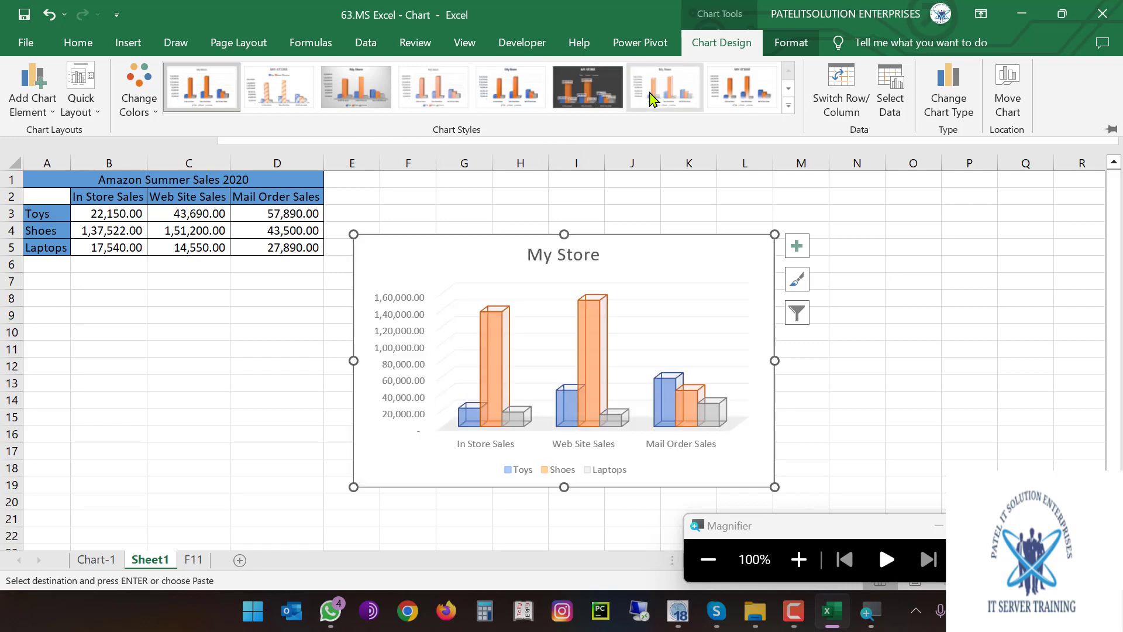
left_click(788, 88)
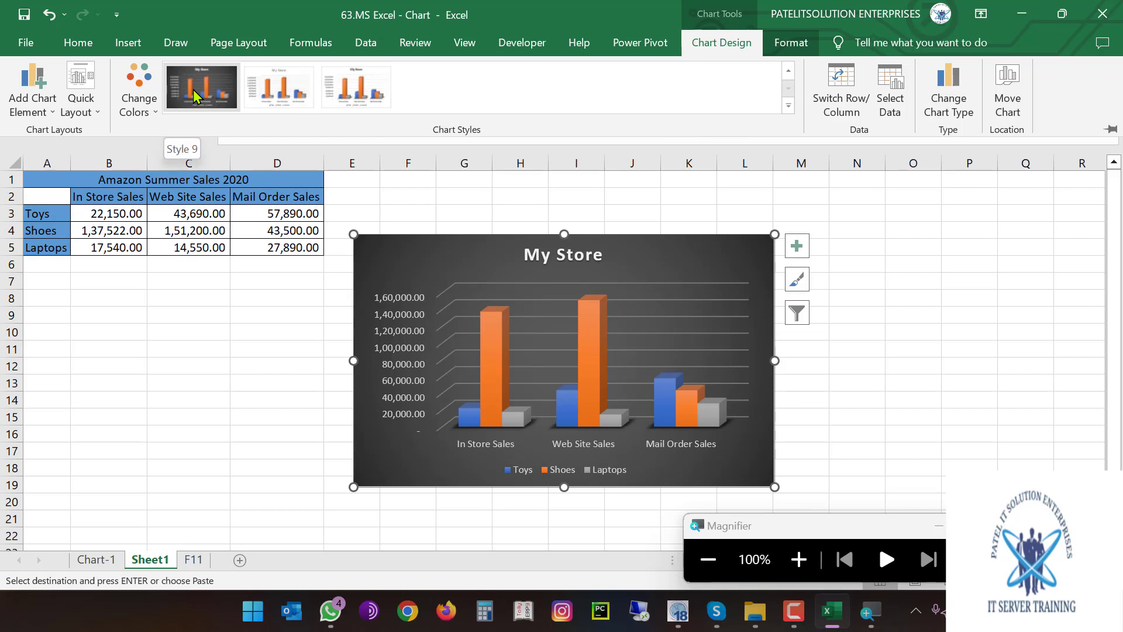
left_click(193, 89)
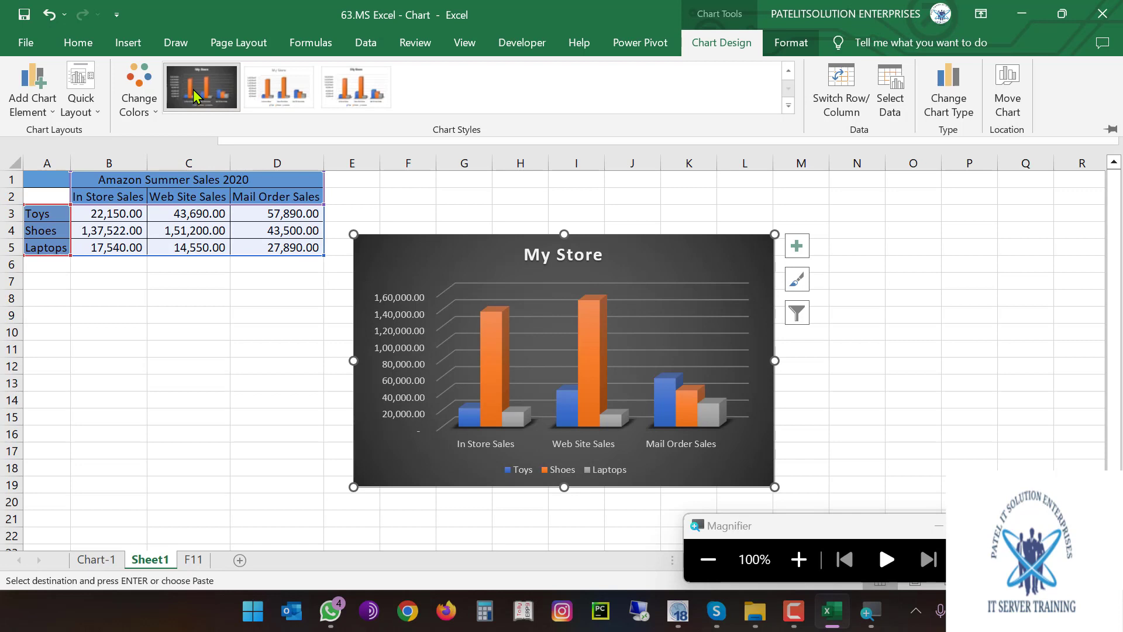
Recolour the chart series with Colorful Palette 4 from Change Colors
left_click(151, 113)
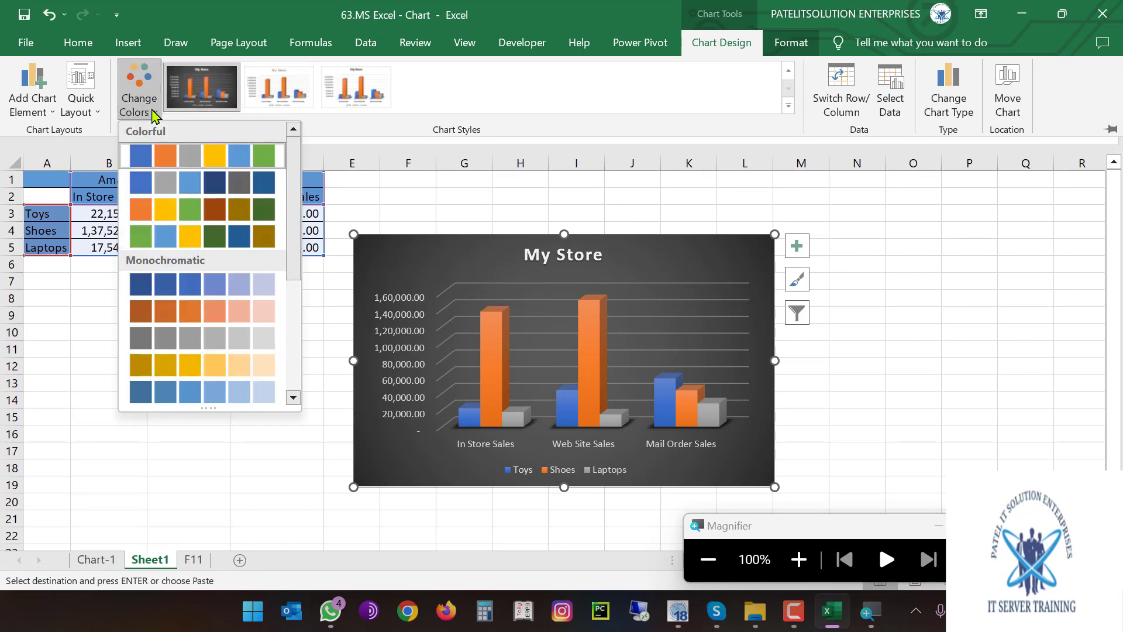
left_click(141, 238)
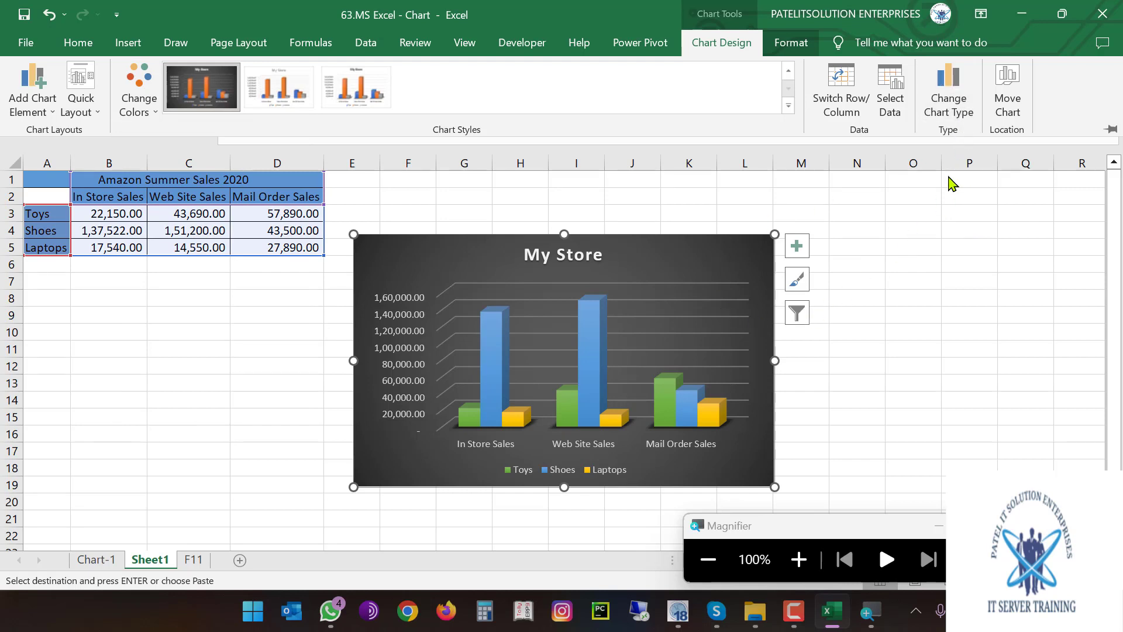
left_click(958, 92)
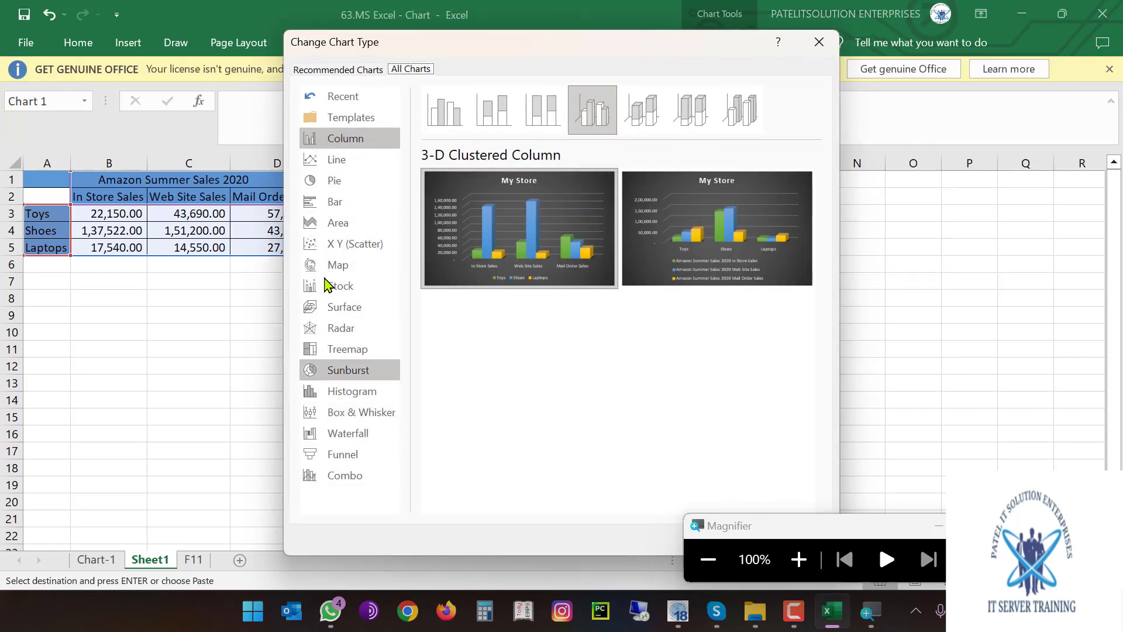
left_click(335, 169)
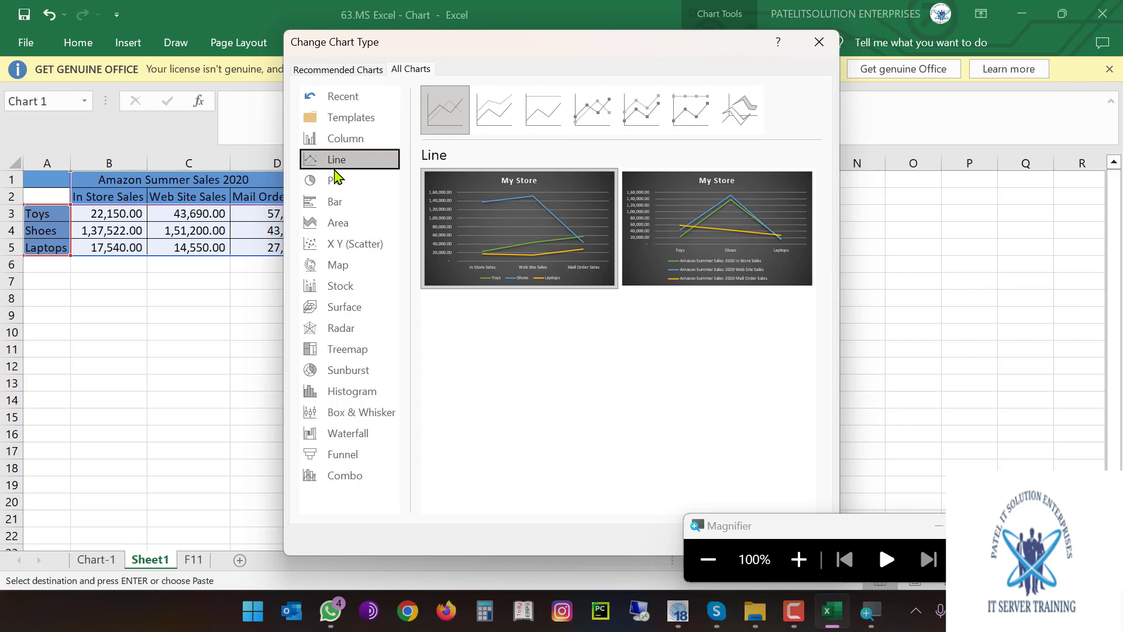
left_click(338, 183)
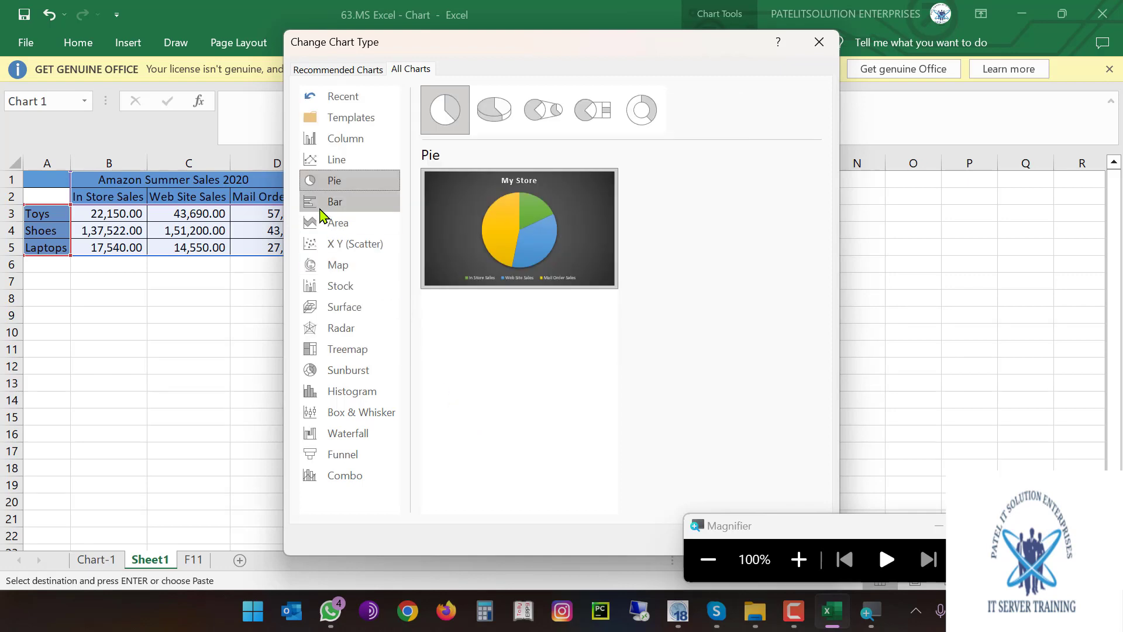
left_click(322, 204)
left_click(337, 230)
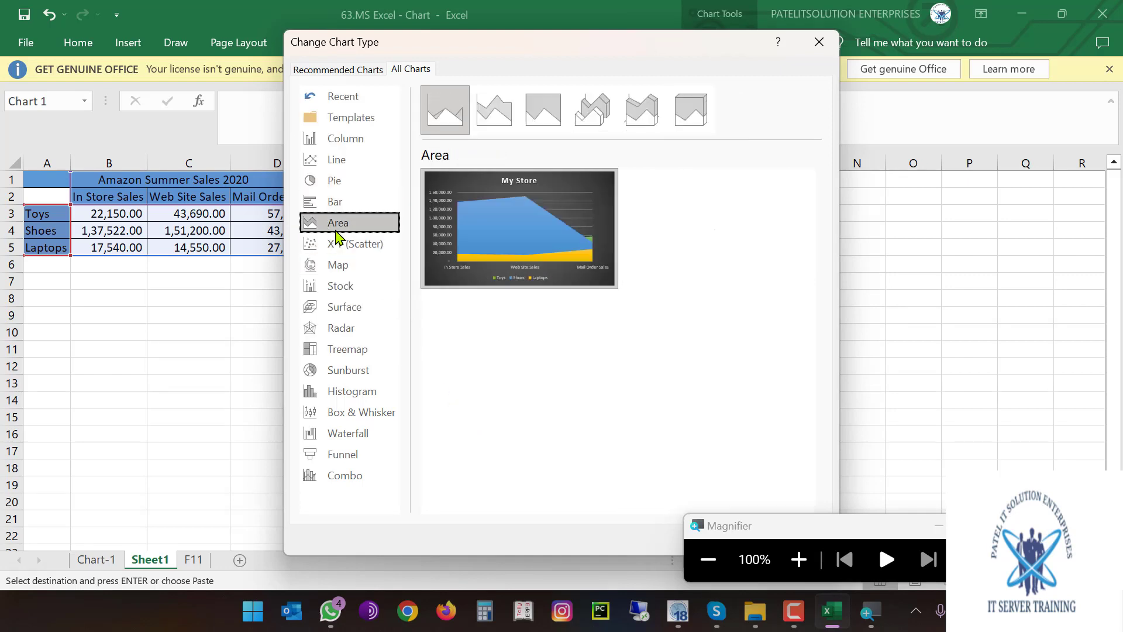
left_click(337, 262)
left_click(335, 288)
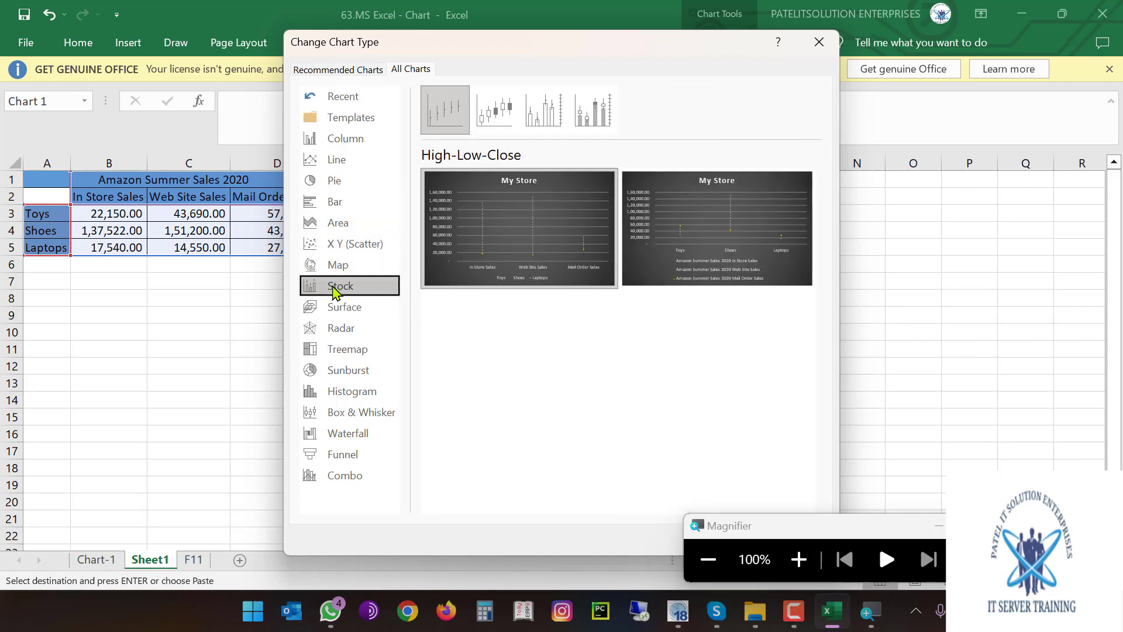
left_click(334, 307)
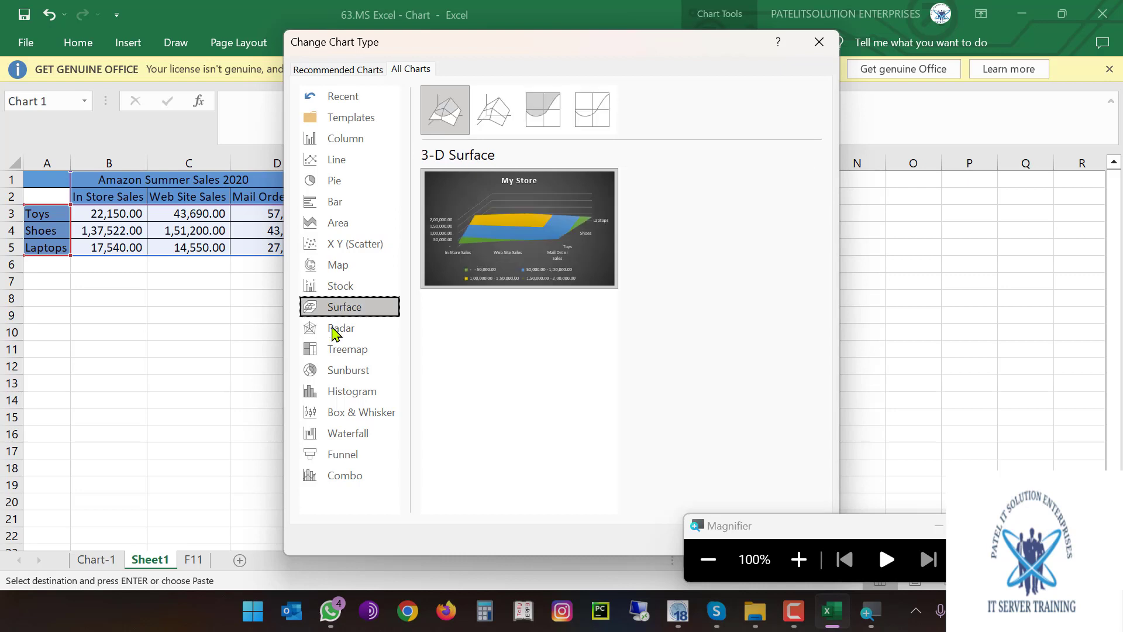
left_click(334, 328)
left_click(332, 354)
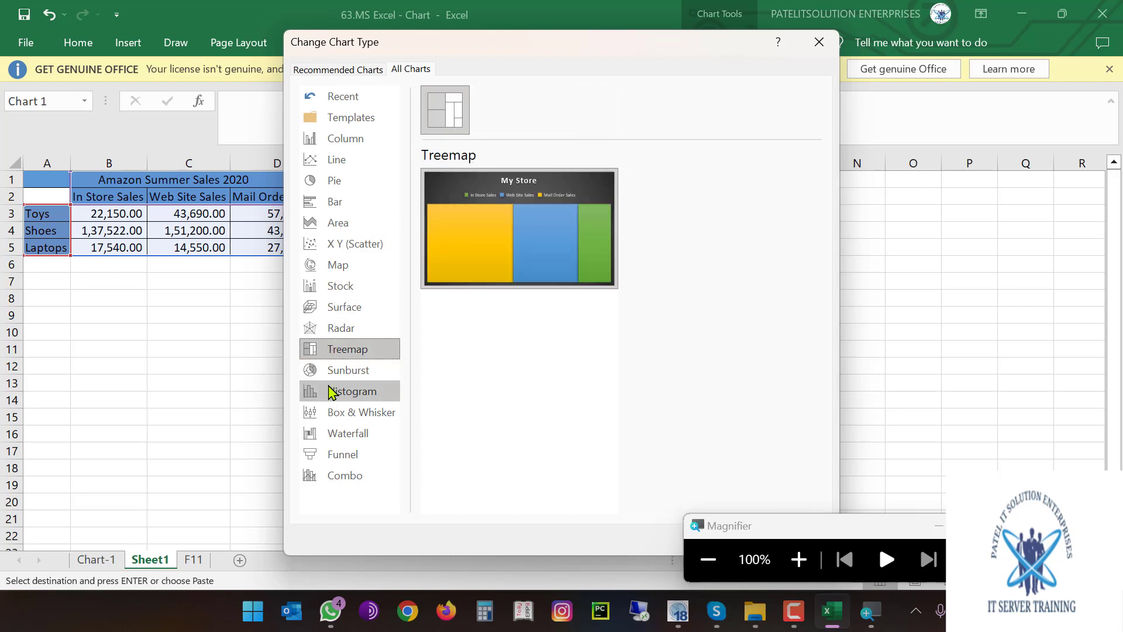
left_click(329, 391)
left_click(332, 374)
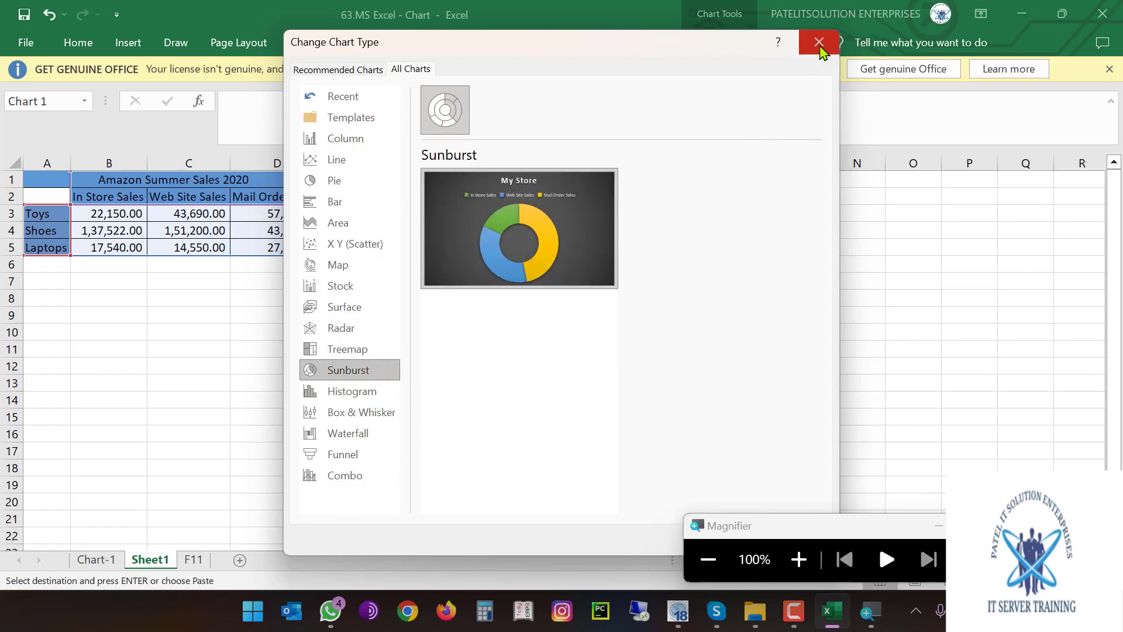
left_click(819, 42)
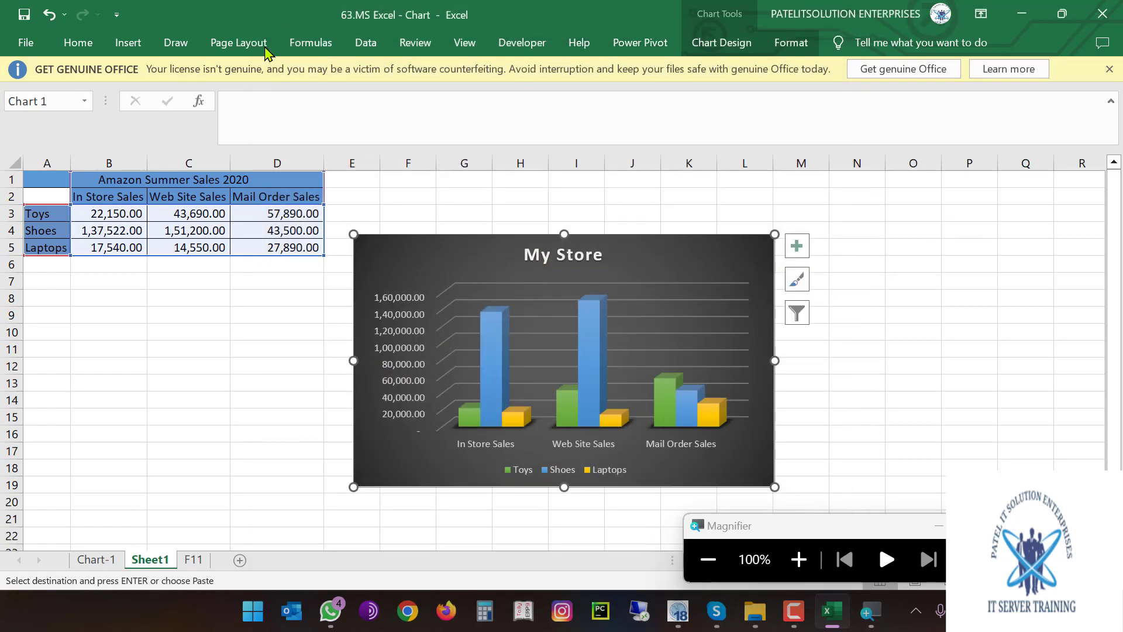
left_click(128, 44)
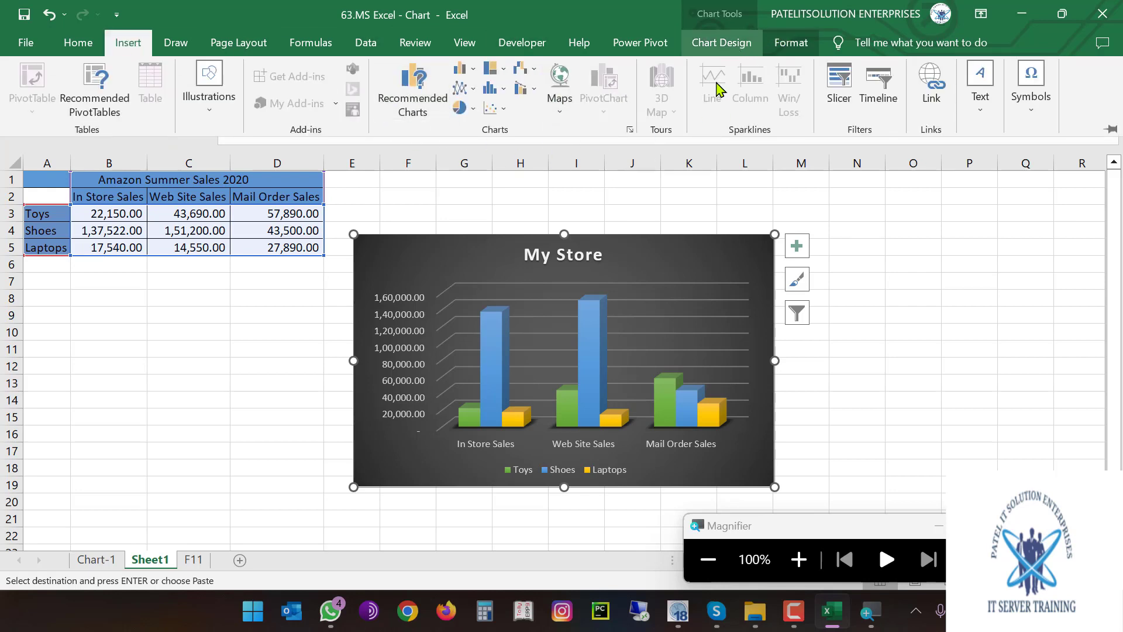
left_click(682, 257)
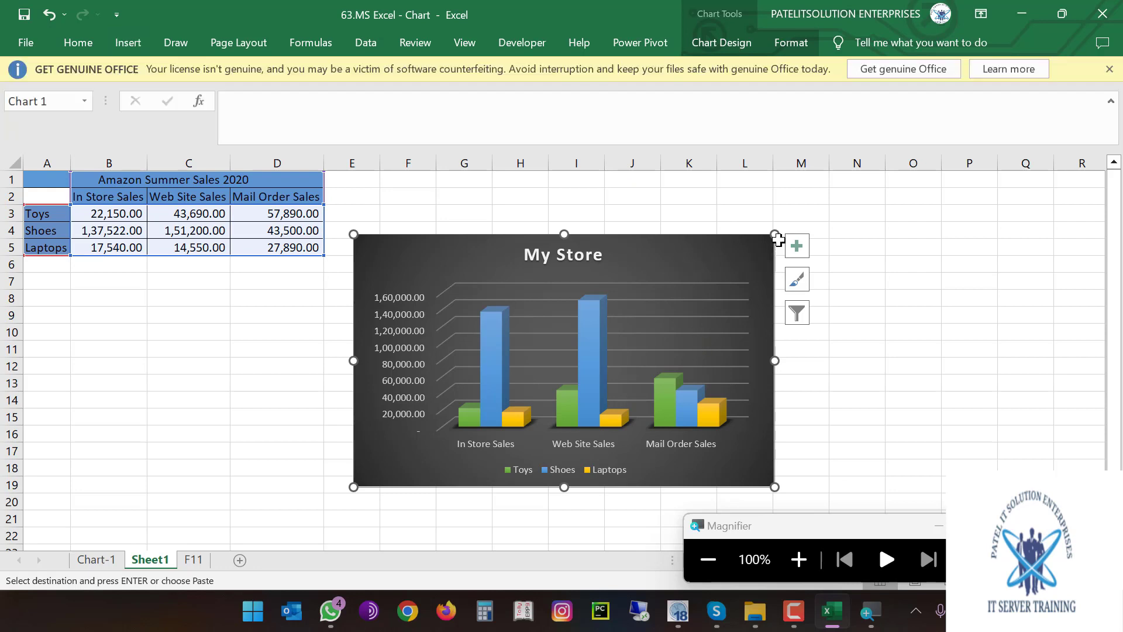
left_click(724, 51)
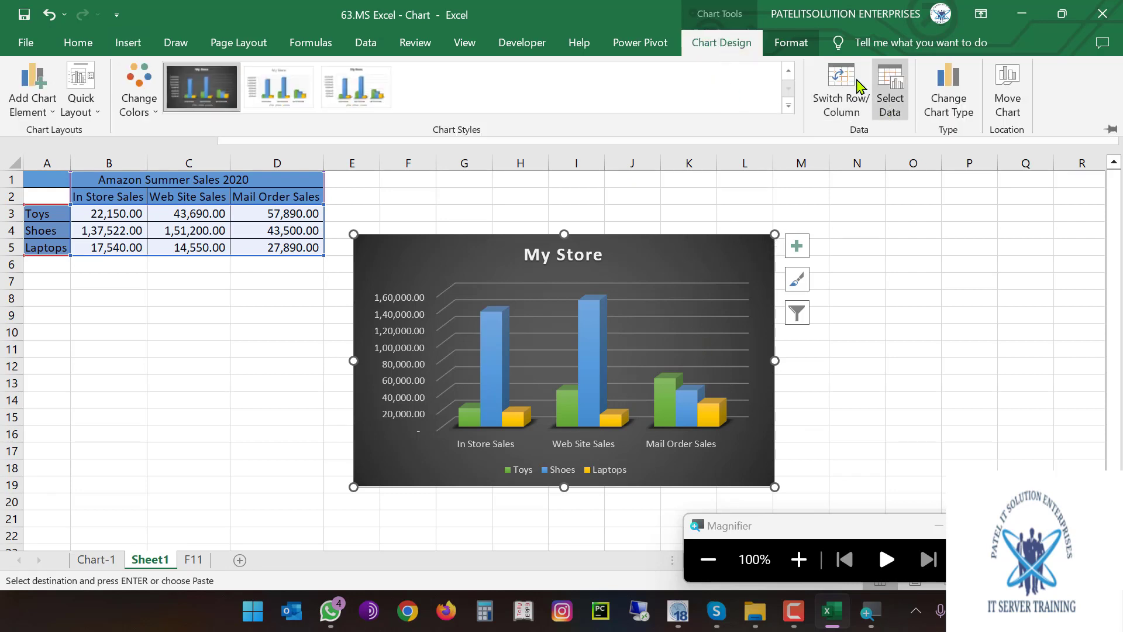
left_click(782, 51)
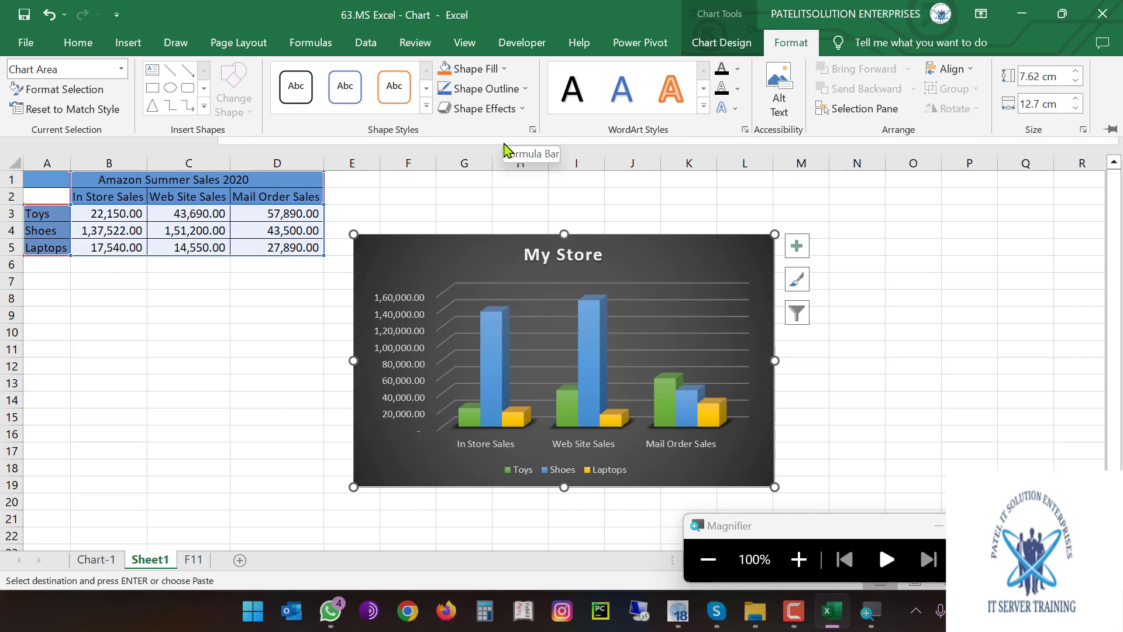
left_click(710, 264)
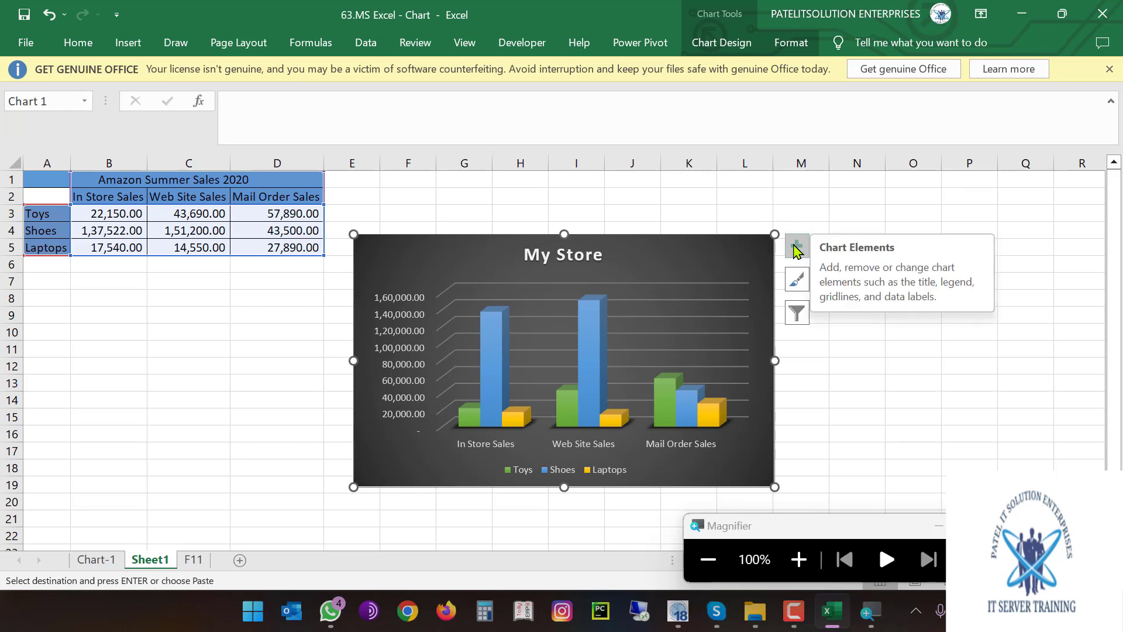
Turn on axis titles and name the vertical axis VALUES
left_click(797, 247)
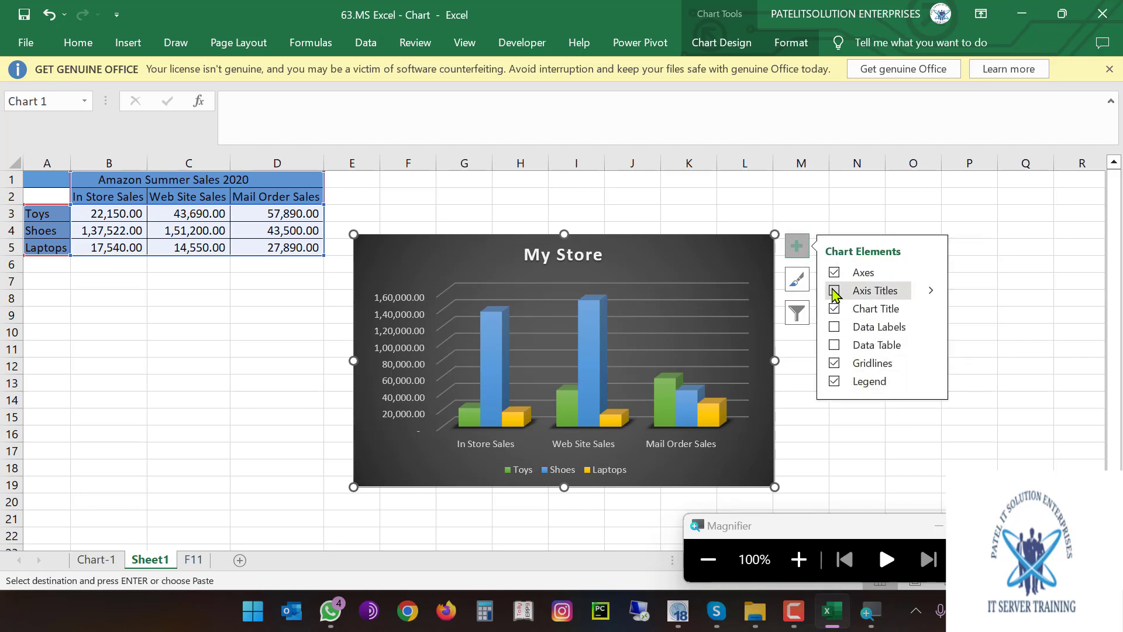
left_click(834, 291)
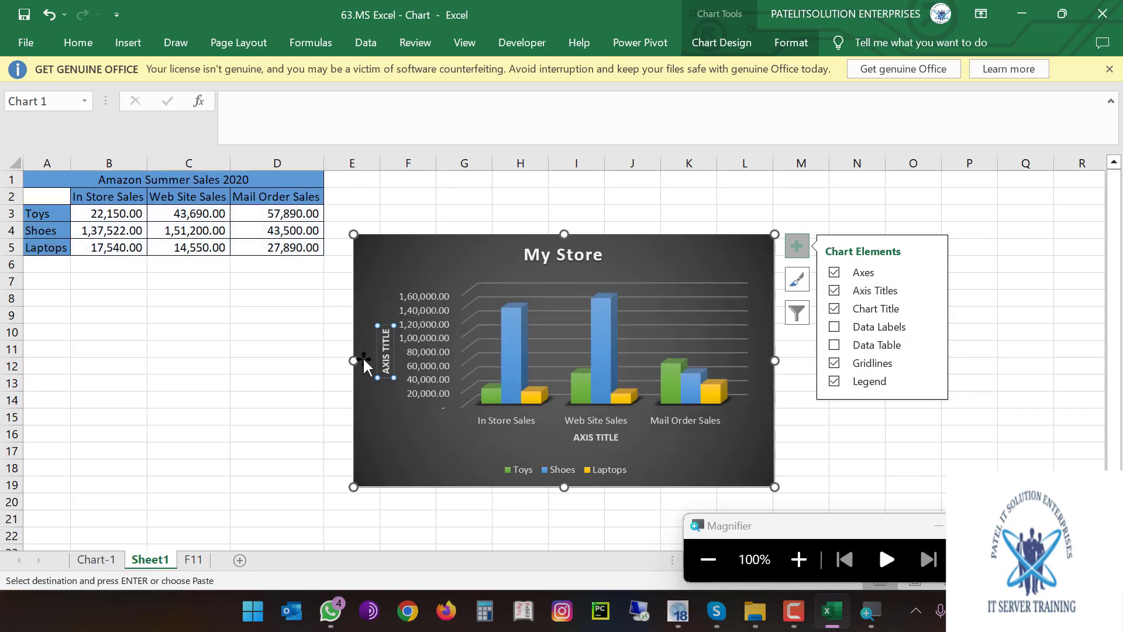
left_click(393, 345)
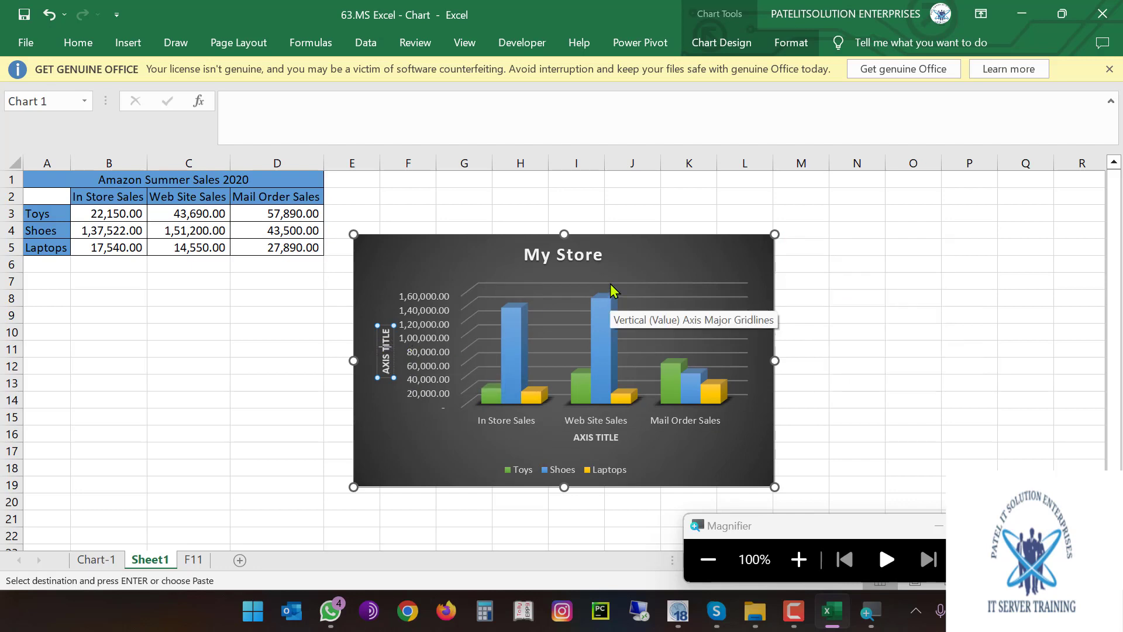
type("VALUES")
left_click(406, 434)
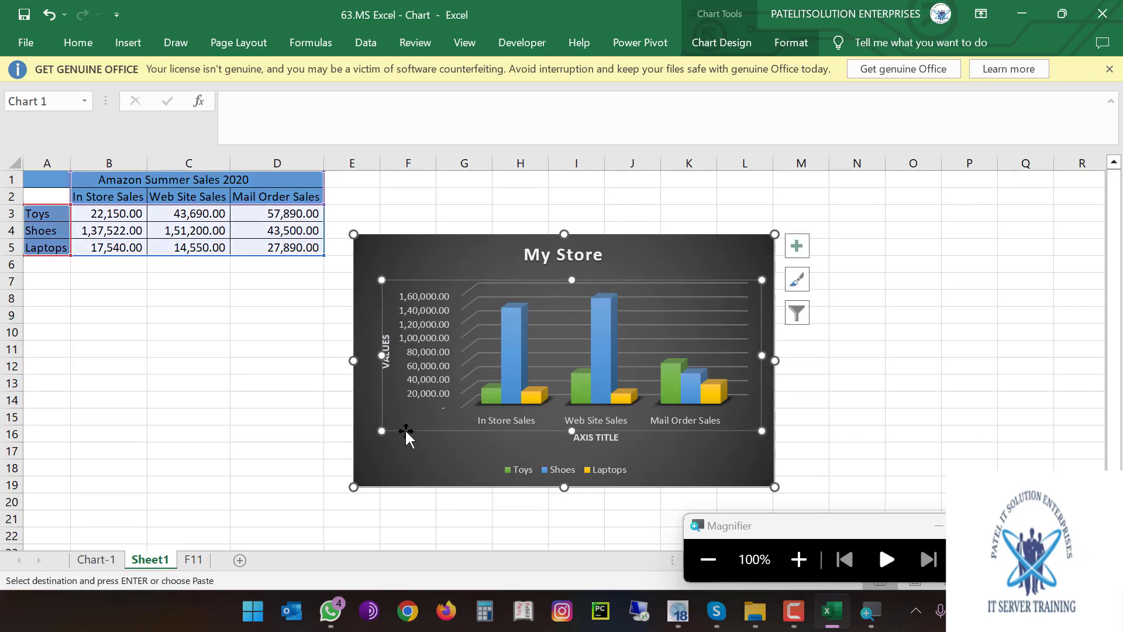
Rename the horizontal axis title to PRODUCT
left_click(599, 440)
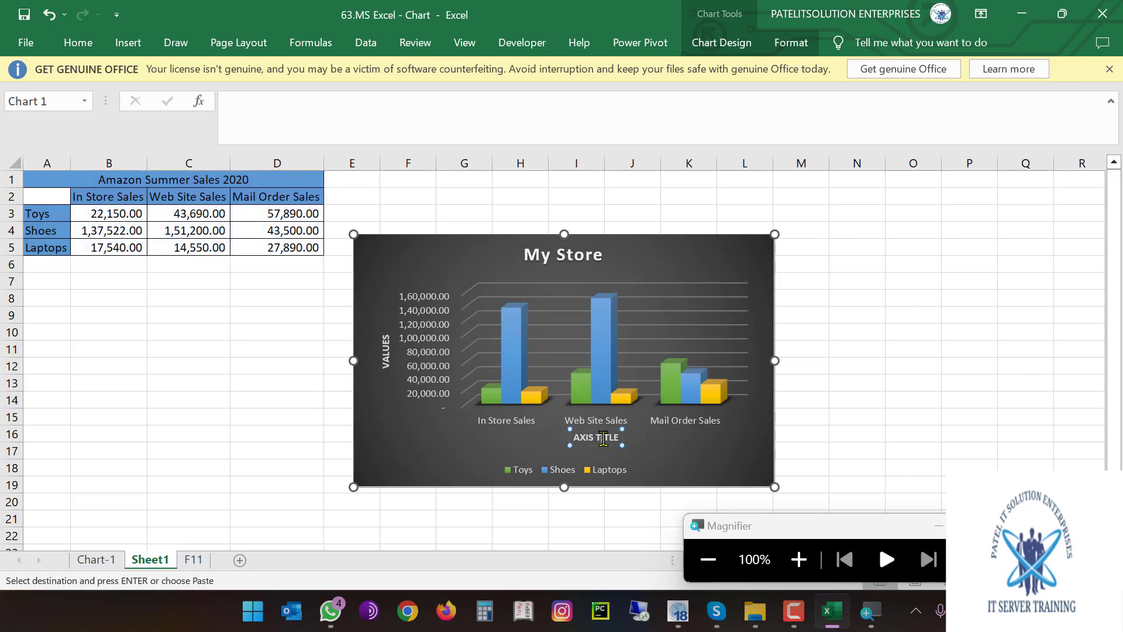
key("ctrl+a")
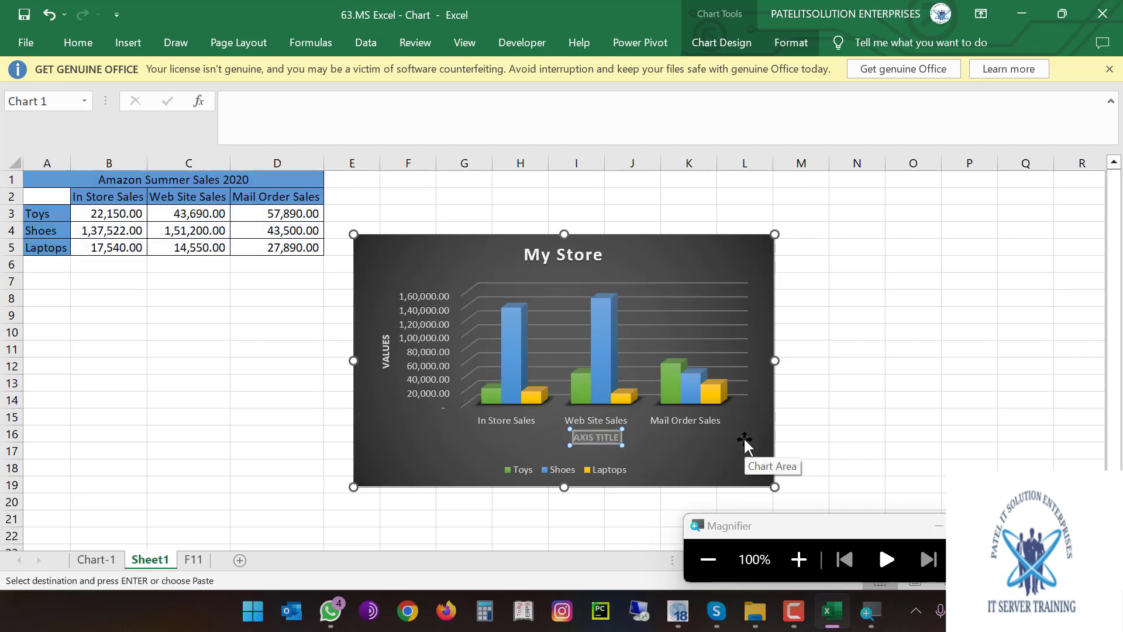
type("PRODUCT")
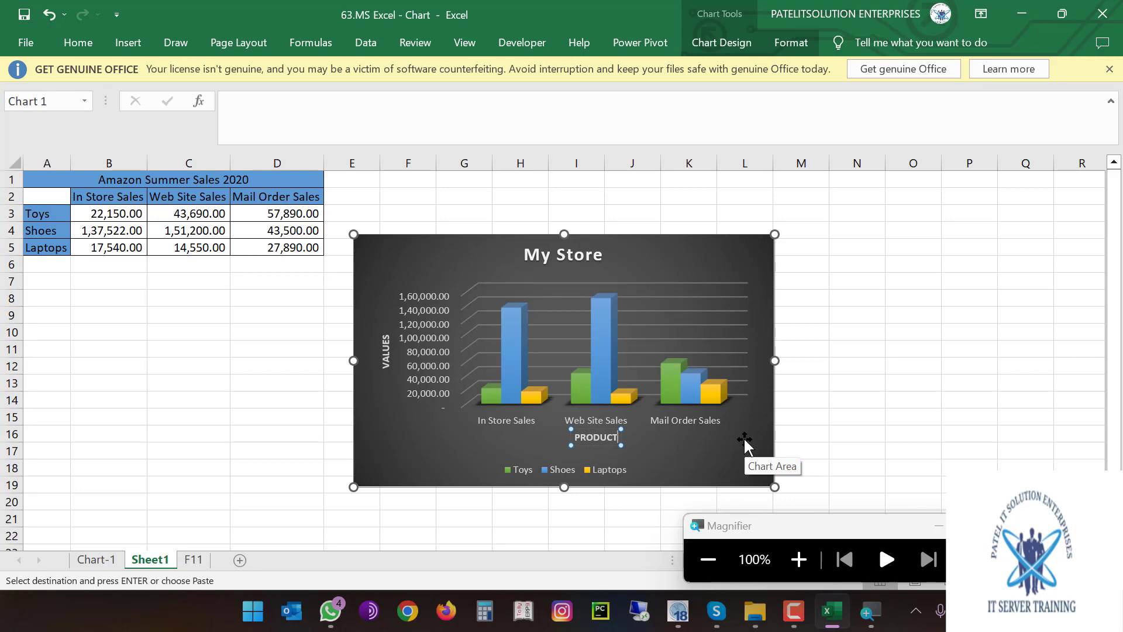
left_click(732, 461)
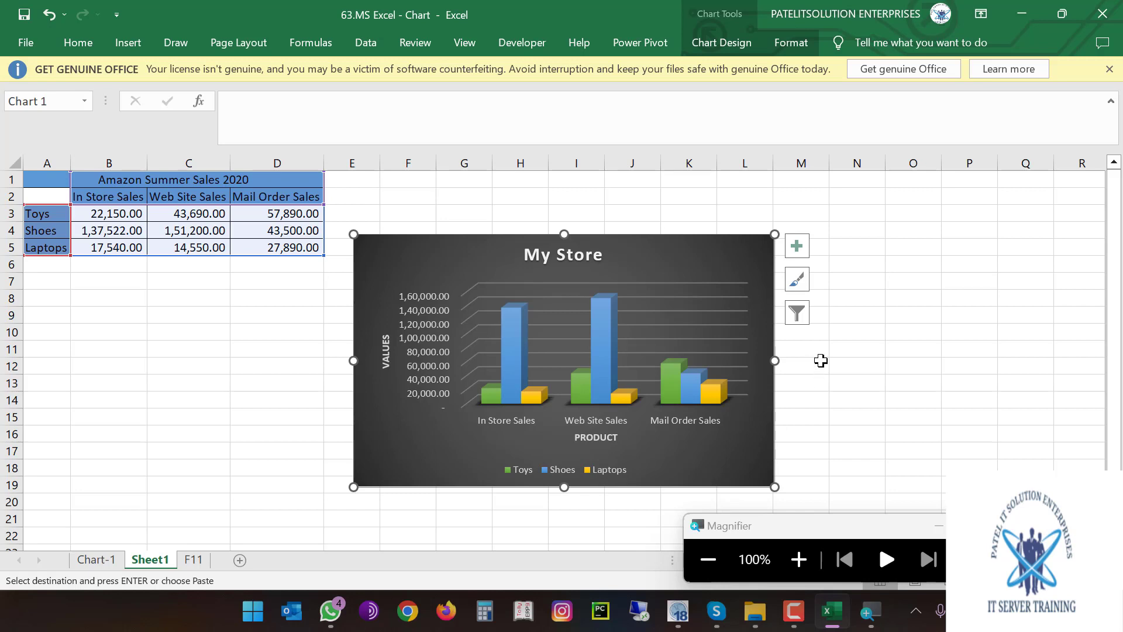
left_click(796, 245)
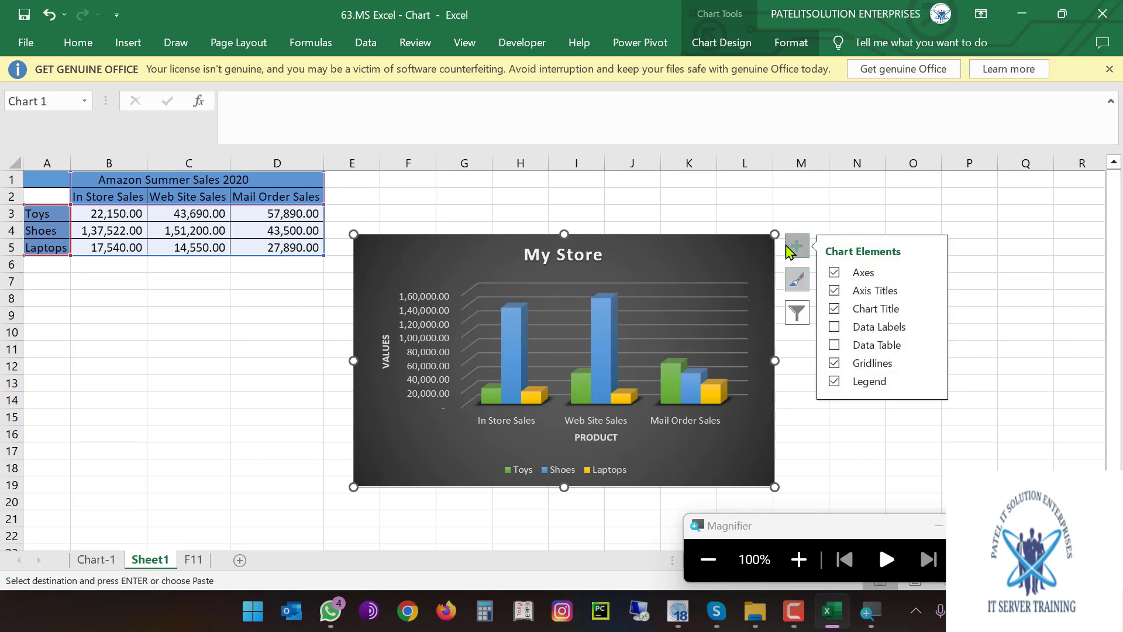
Close the chart elements list and preview the Chart Styles gallery without changing the style
left_click(799, 281)
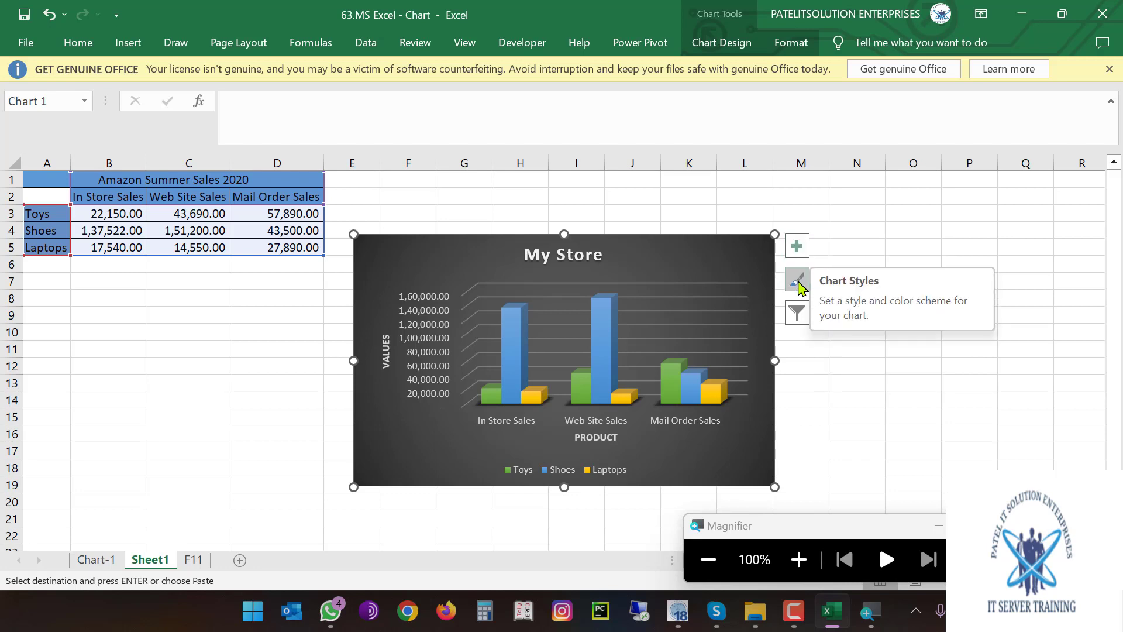
left_click(799, 283)
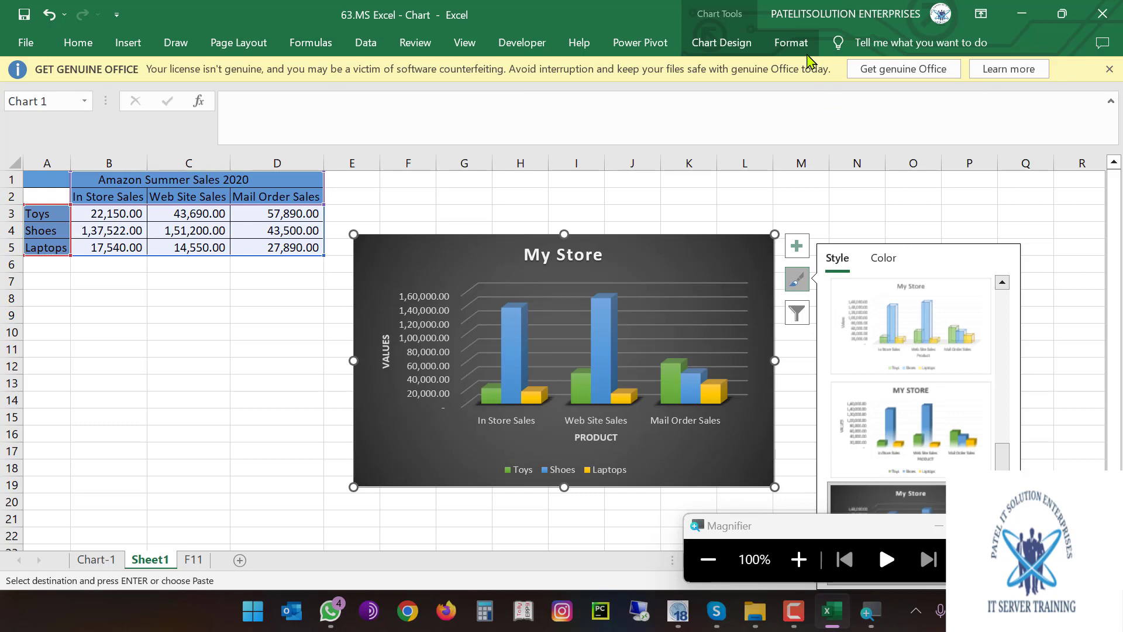
left_click(803, 287)
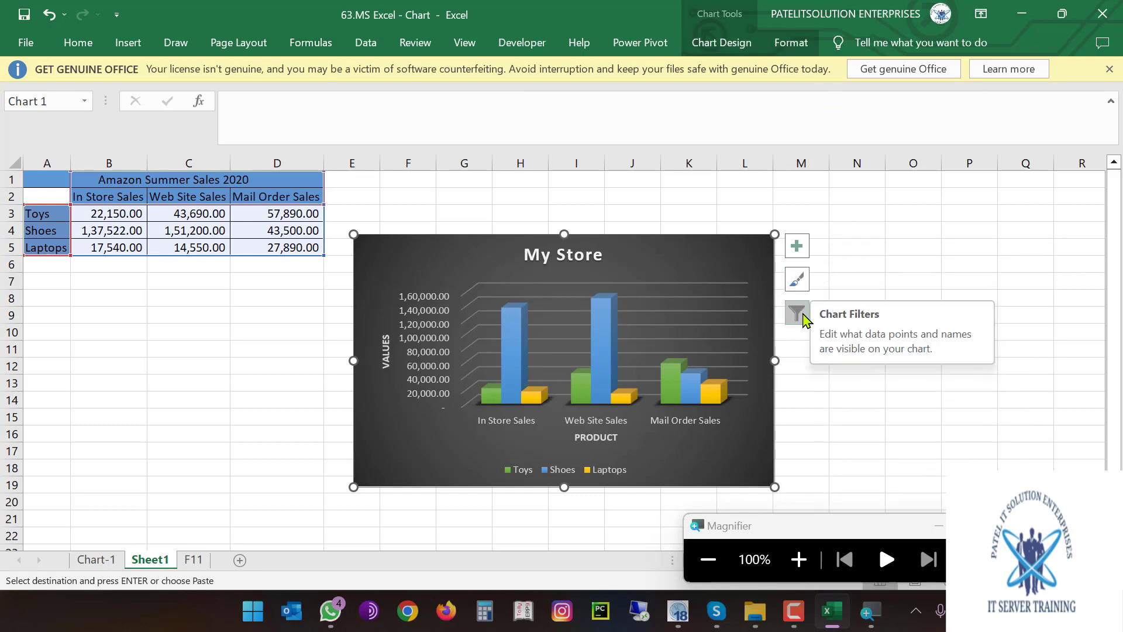
left_click(797, 314)
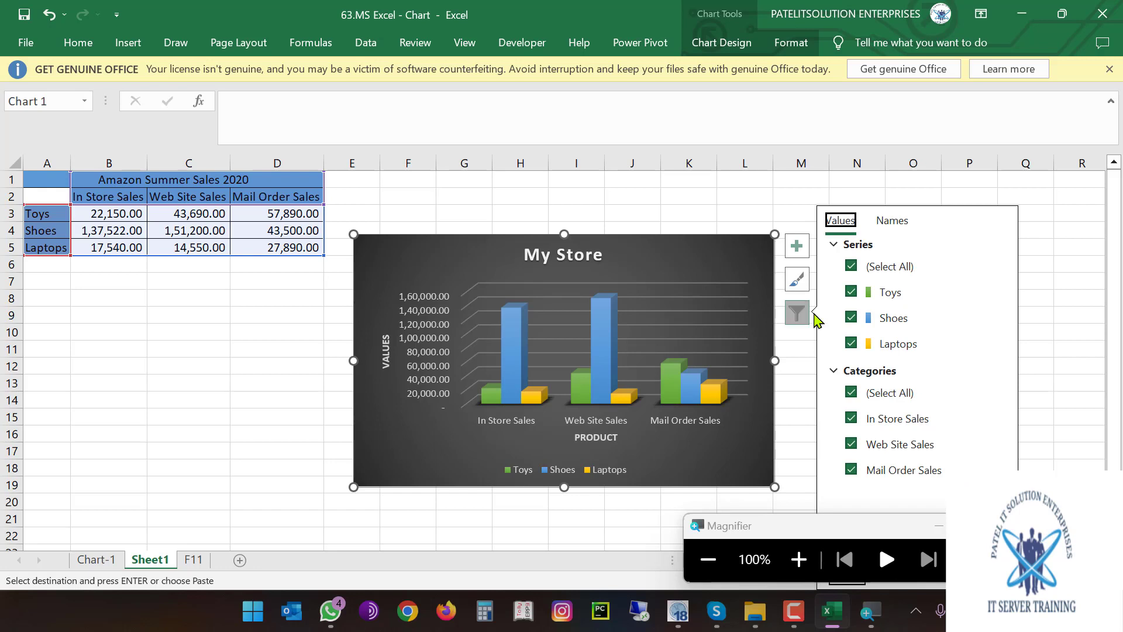
left_click(852, 292)
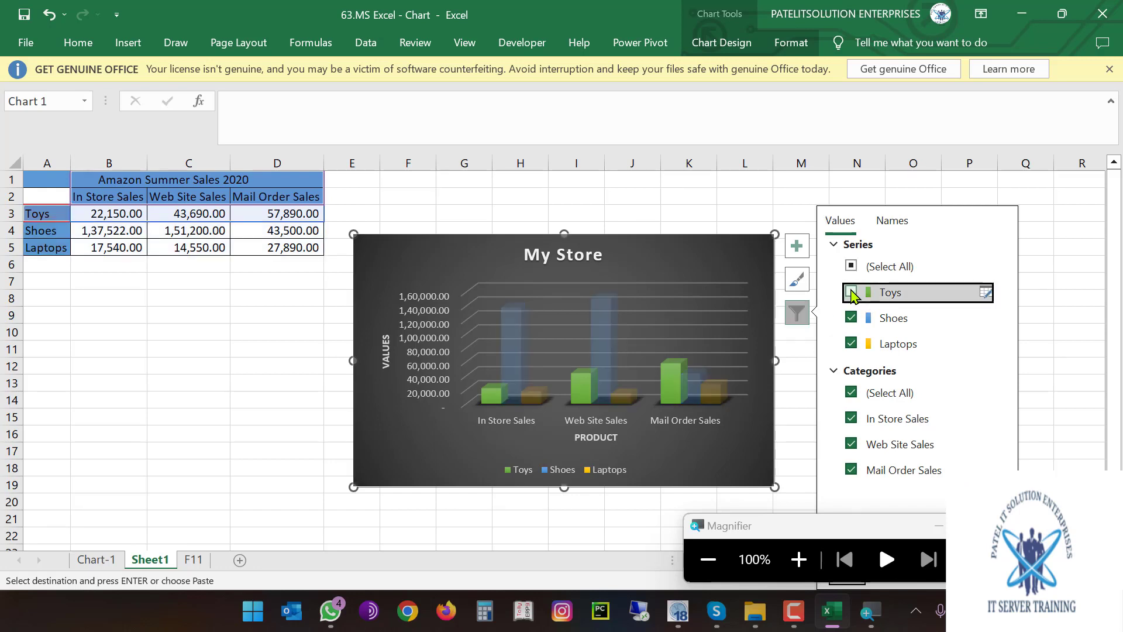
left_click(672, 461)
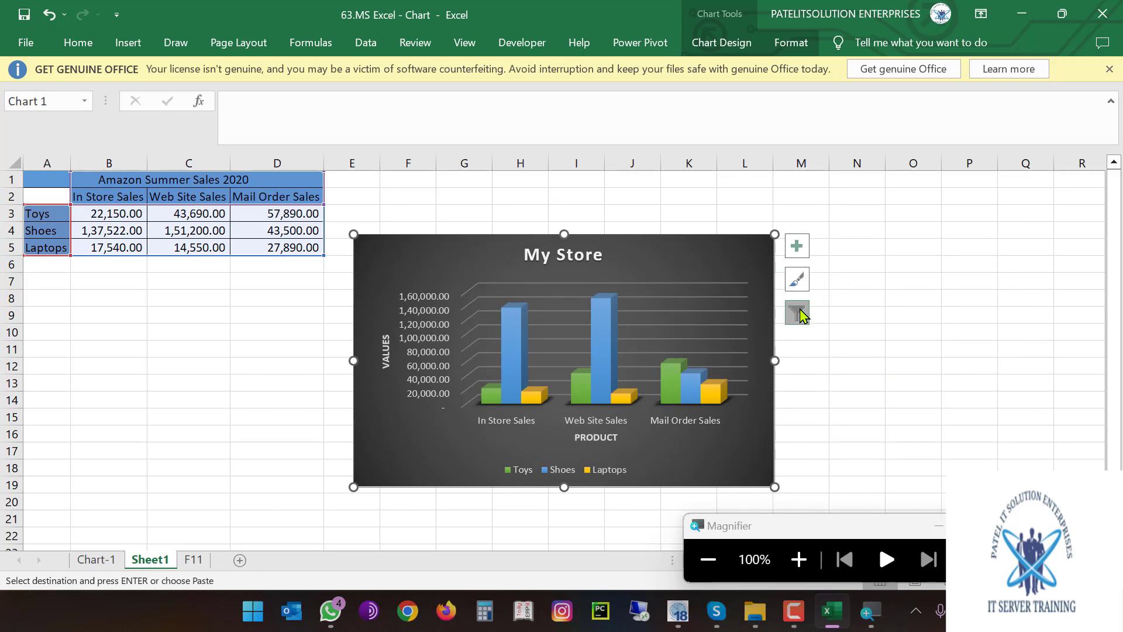
left_click(796, 313)
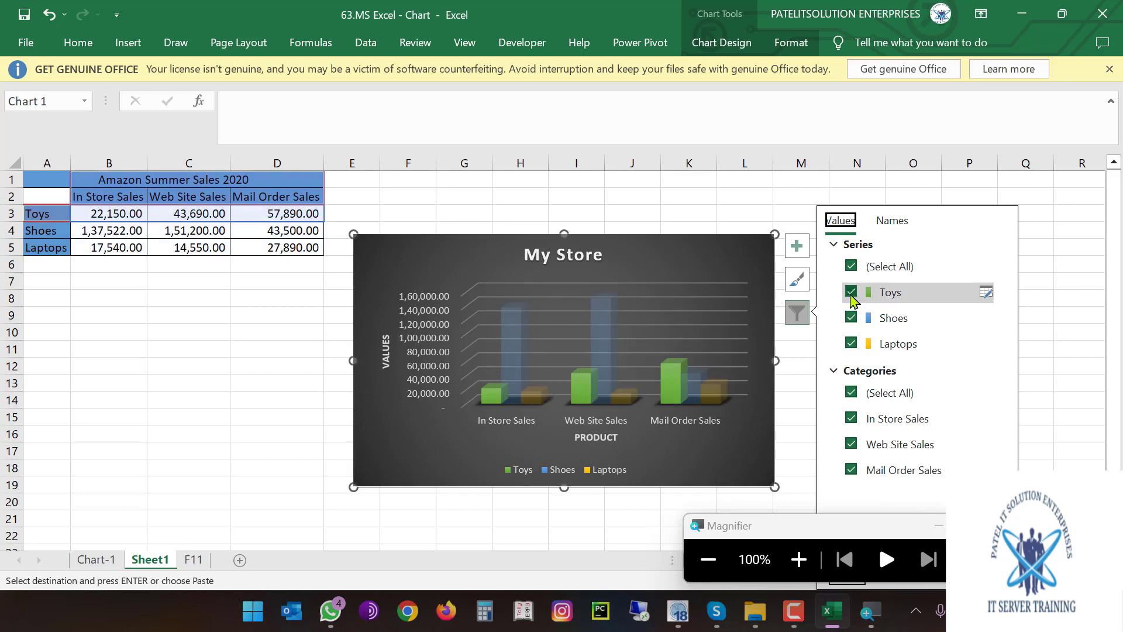
left_click(916, 292)
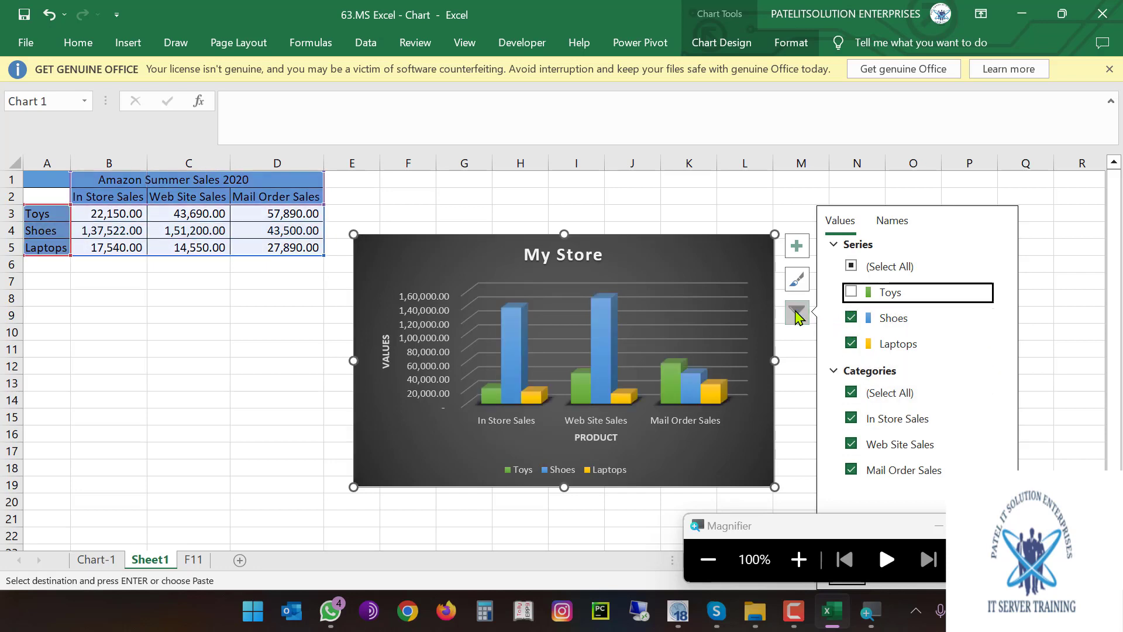
left_click(796, 314)
left_click(797, 314)
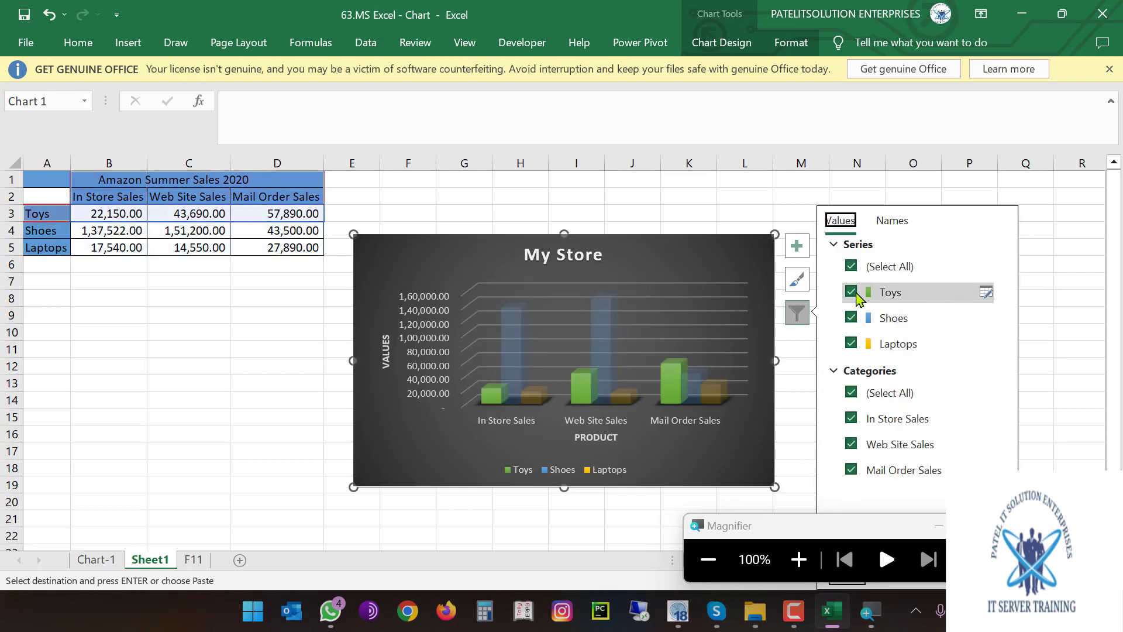
left_click(851, 292)
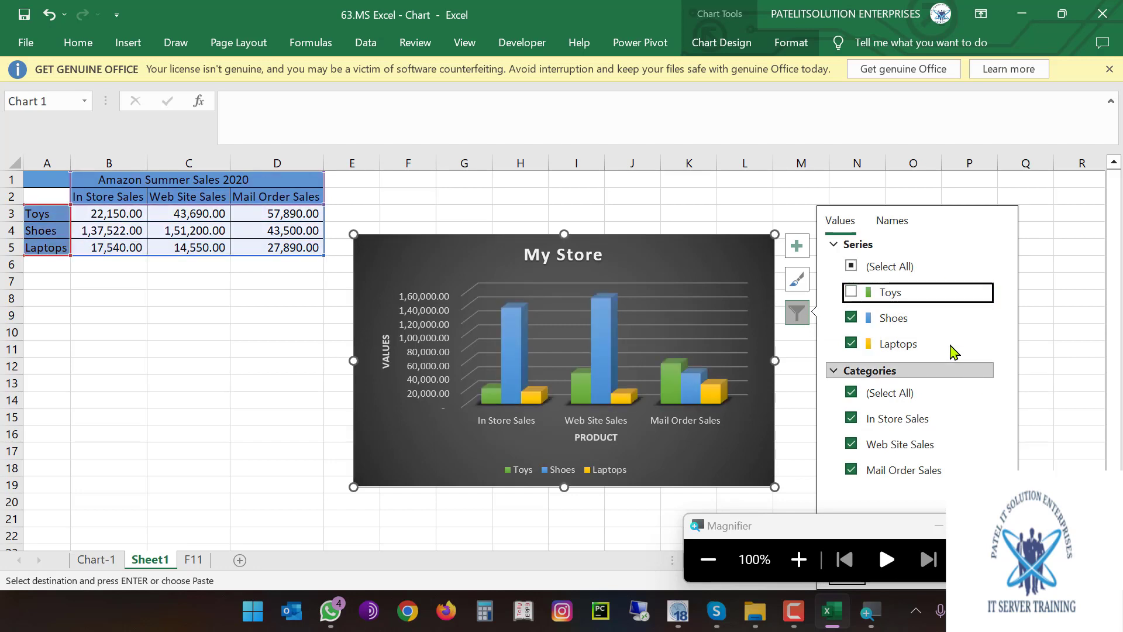
left_click(851, 265)
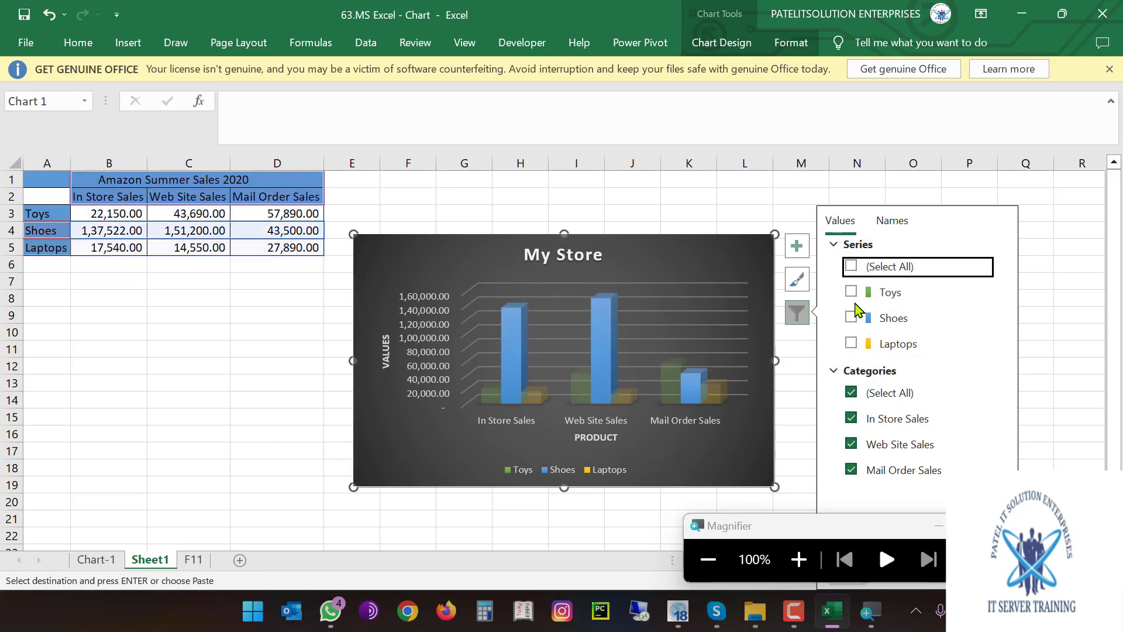
left_click(851, 292)
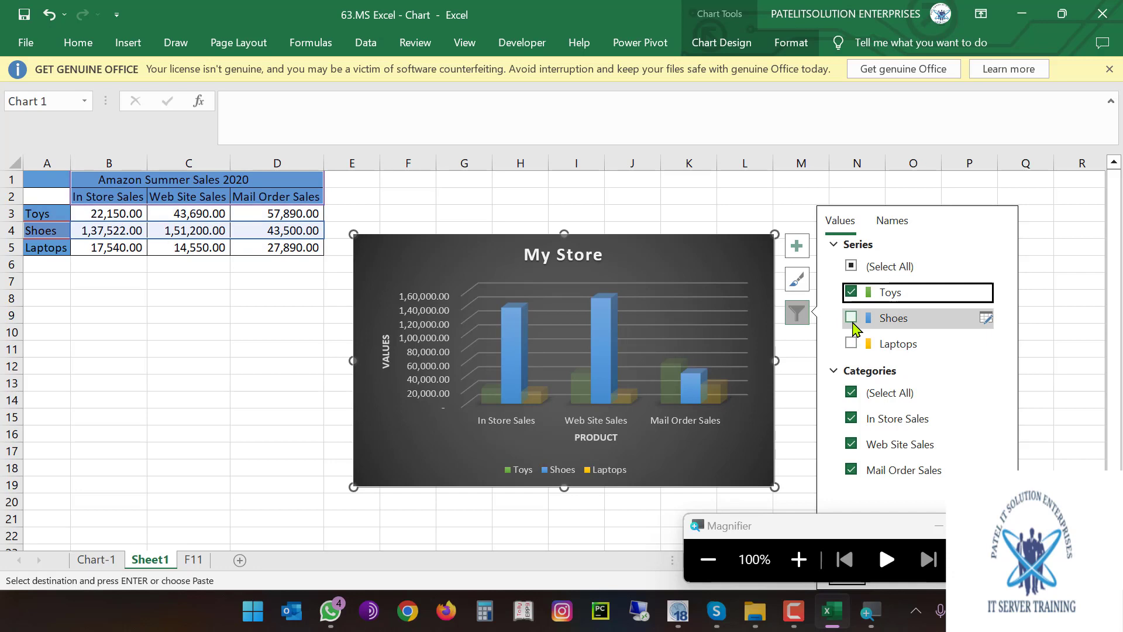
left_click(850, 317)
left_click(851, 343)
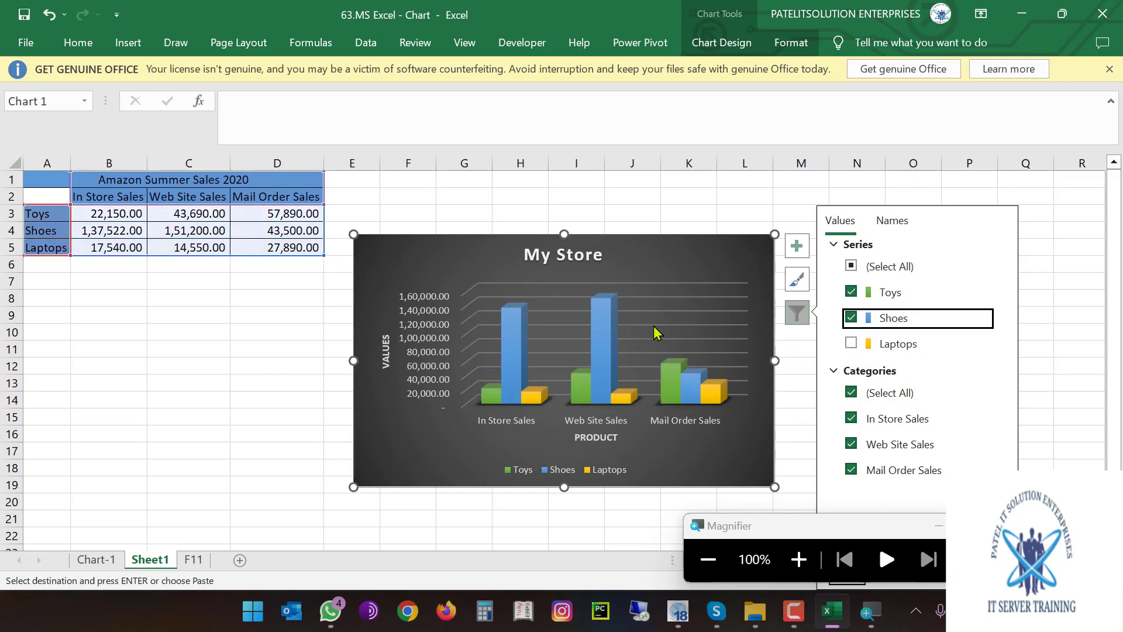
left_click(654, 319)
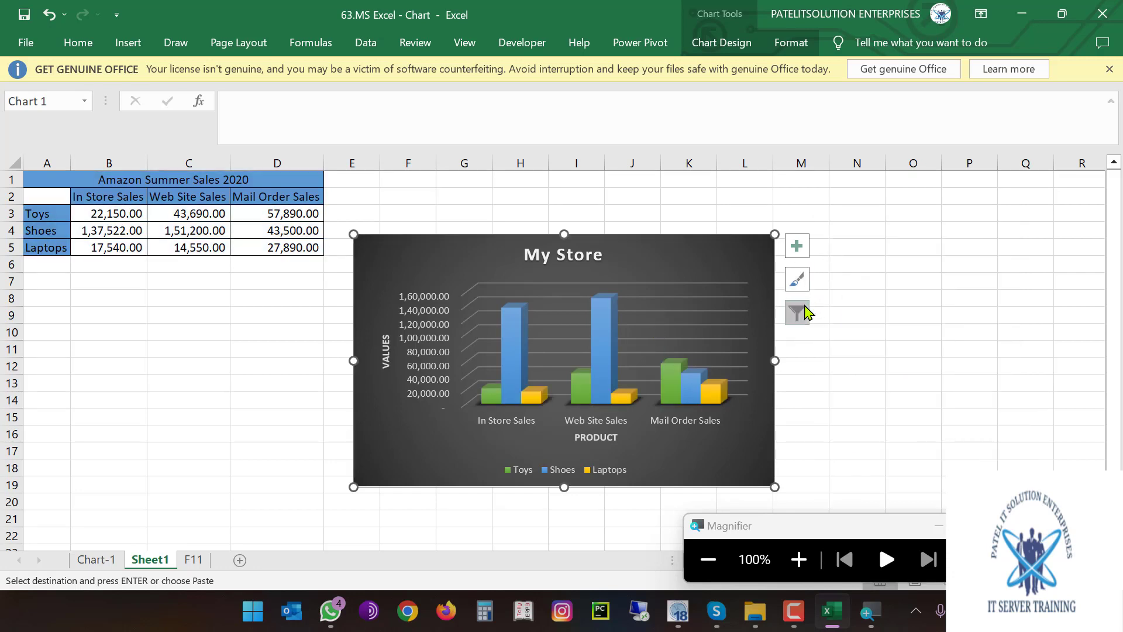
left_click(796, 312)
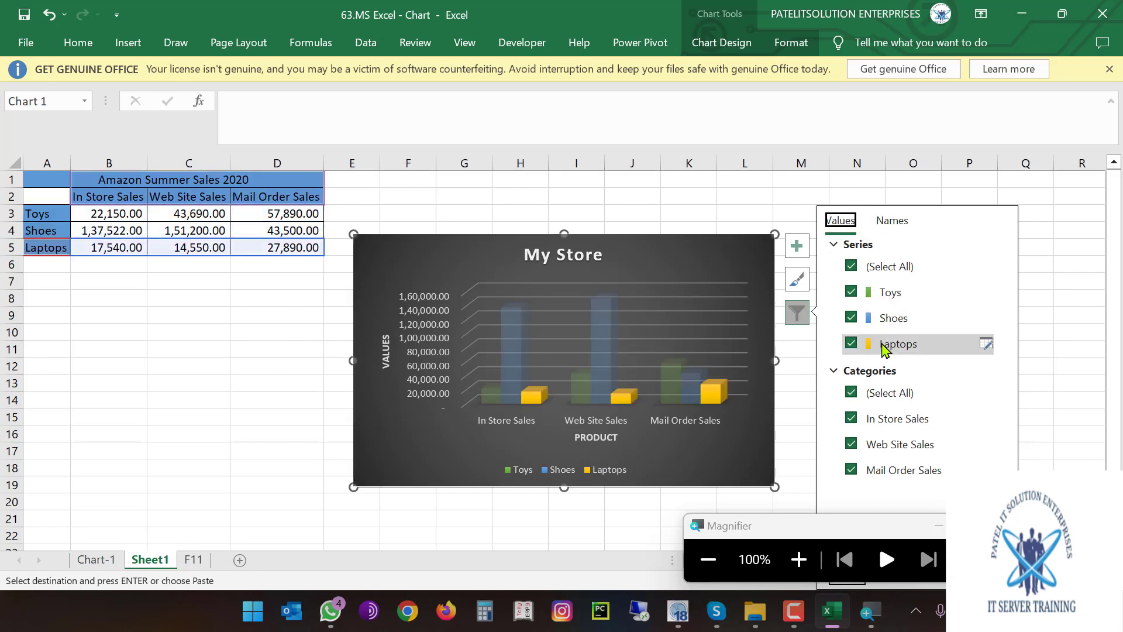
left_click(851, 266)
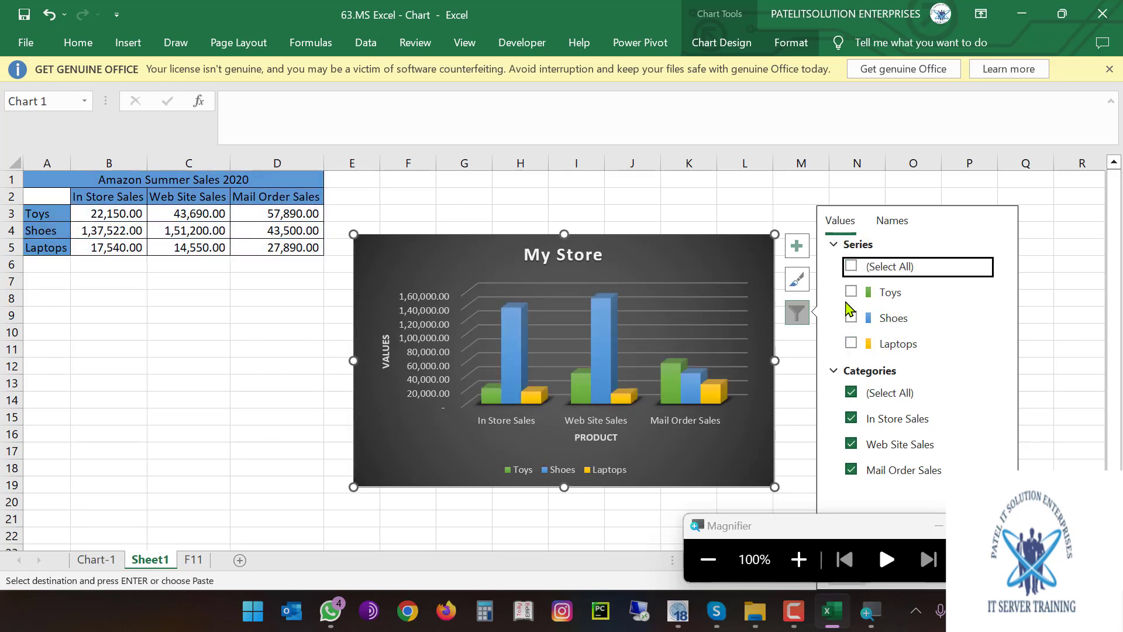
left_click(851, 344)
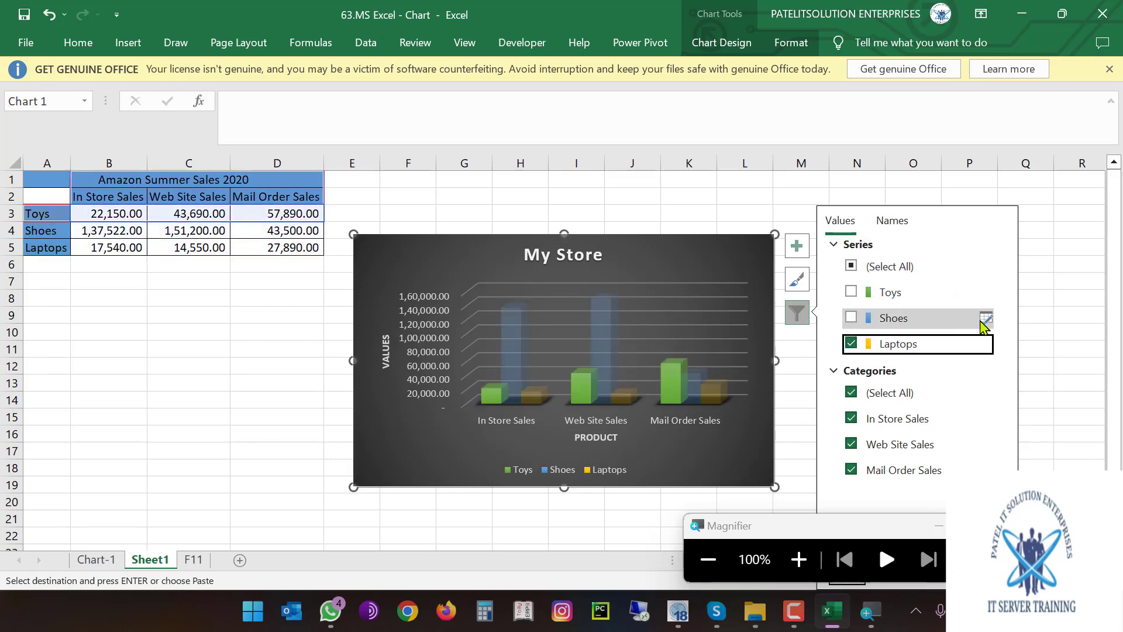
left_click(986, 319)
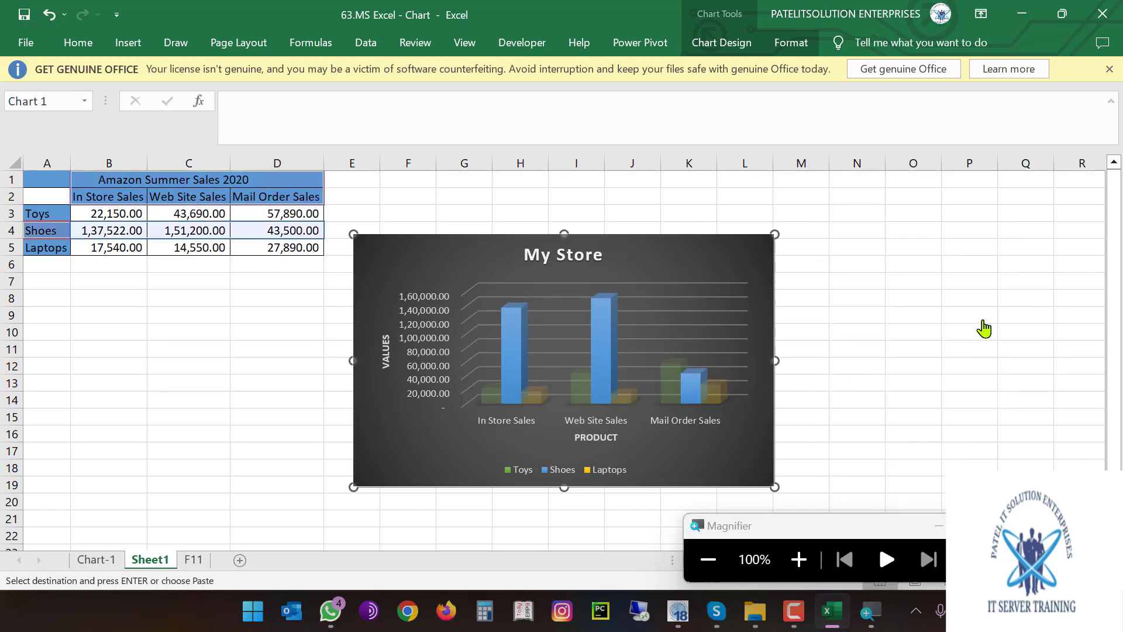
left_click(823, 300)
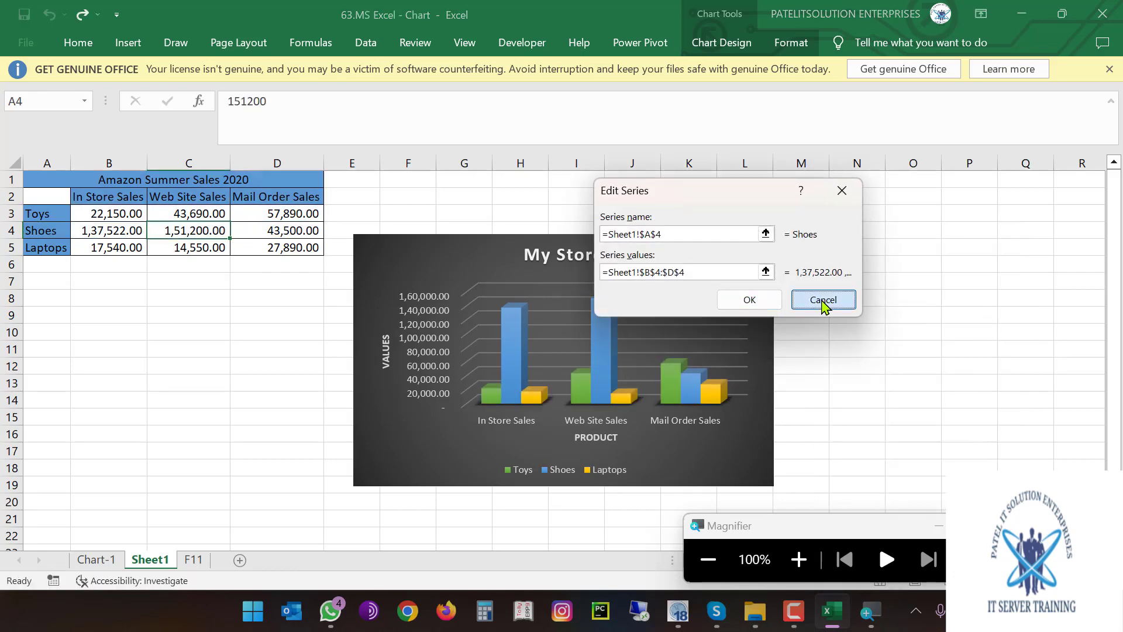
left_click(797, 319)
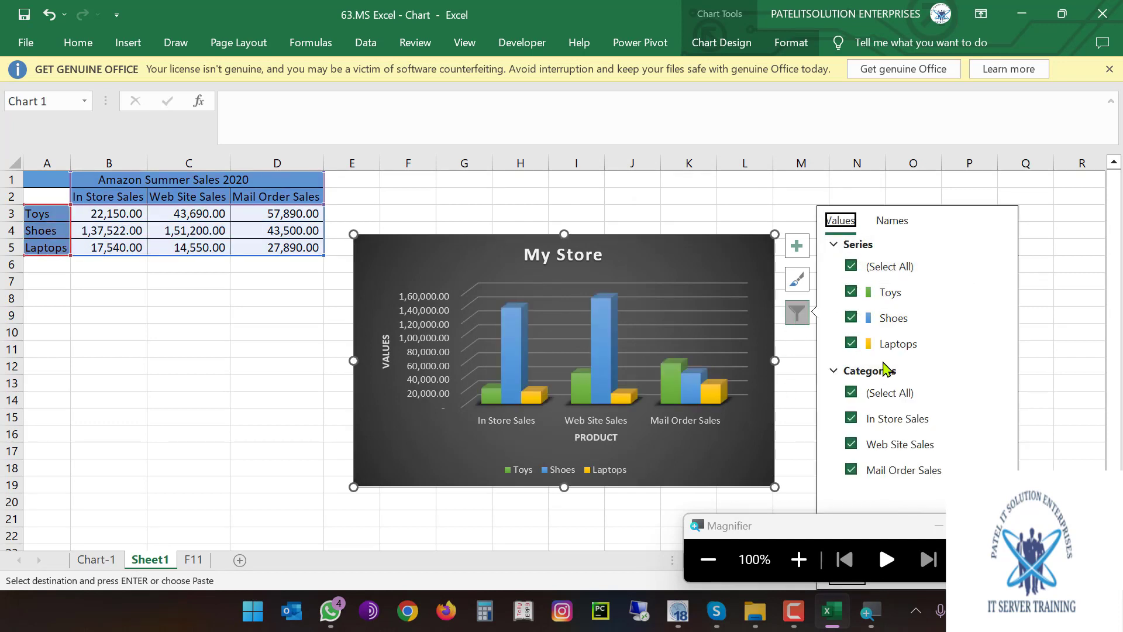
left_click(851, 267)
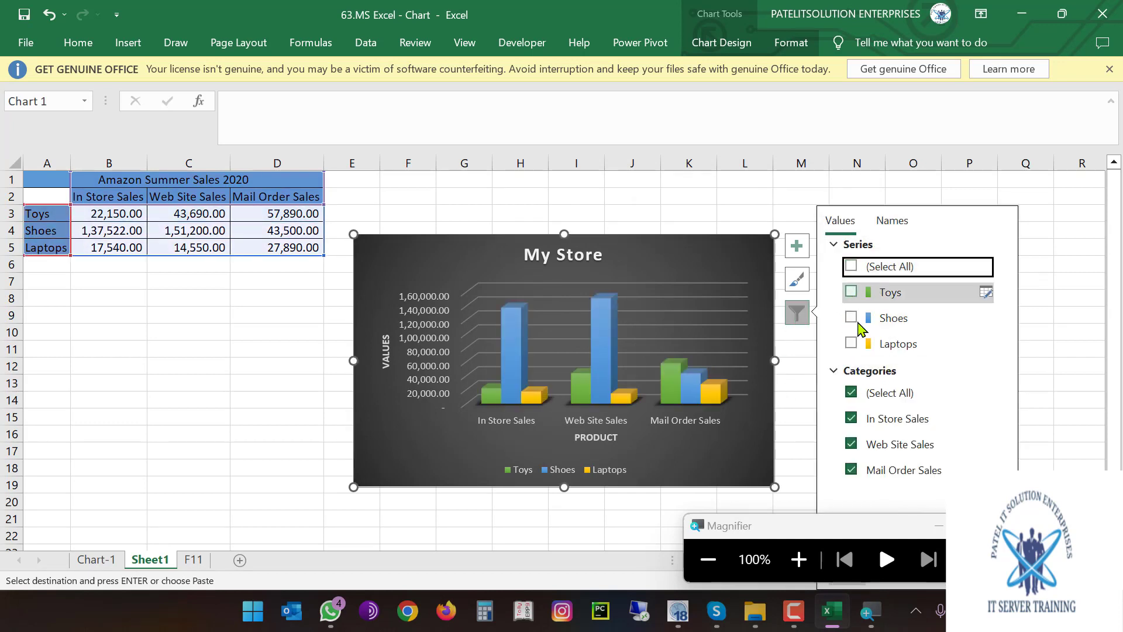
left_click(852, 293)
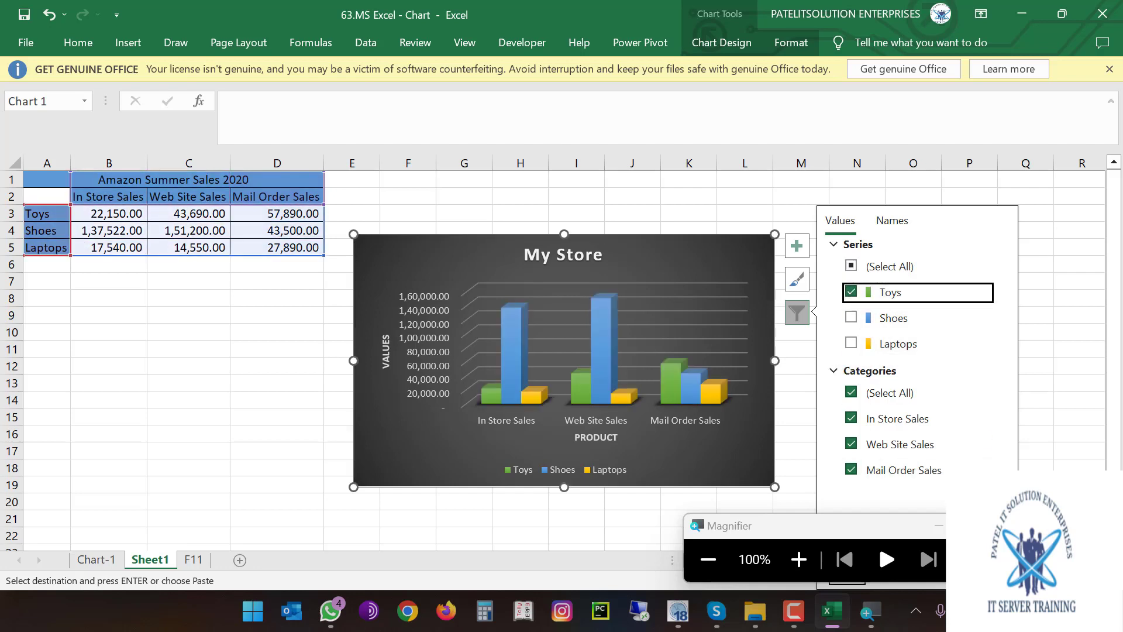
left_click(1025, 502)
key("super+Escape")
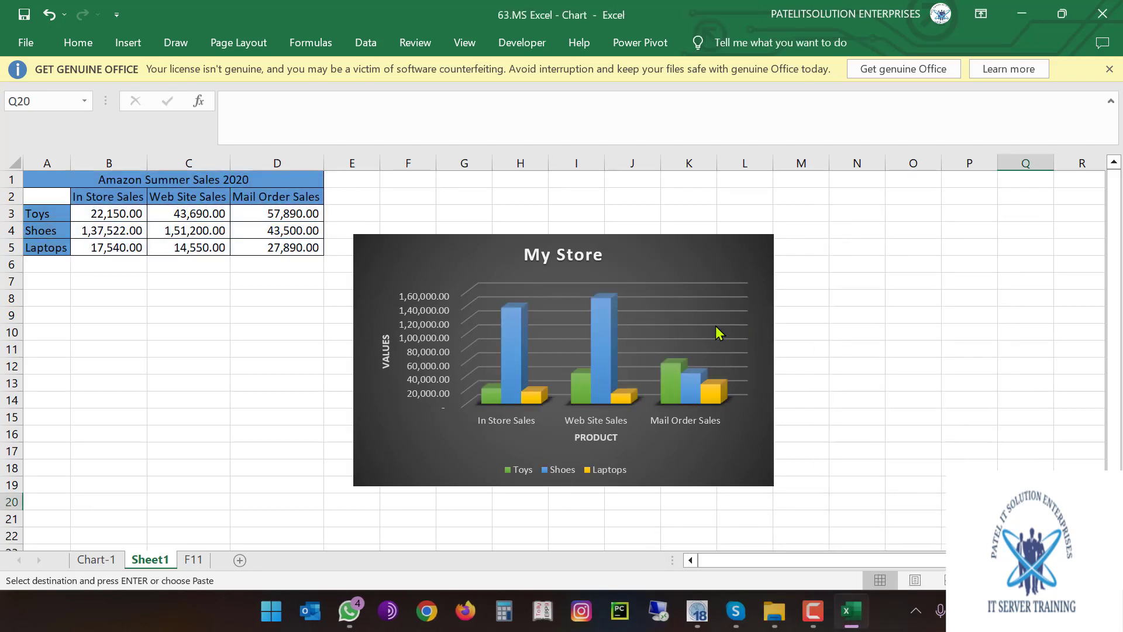
Filter the My Store chart to show only the Toys and Shoes series
left_click(712, 276)
left_click(796, 313)
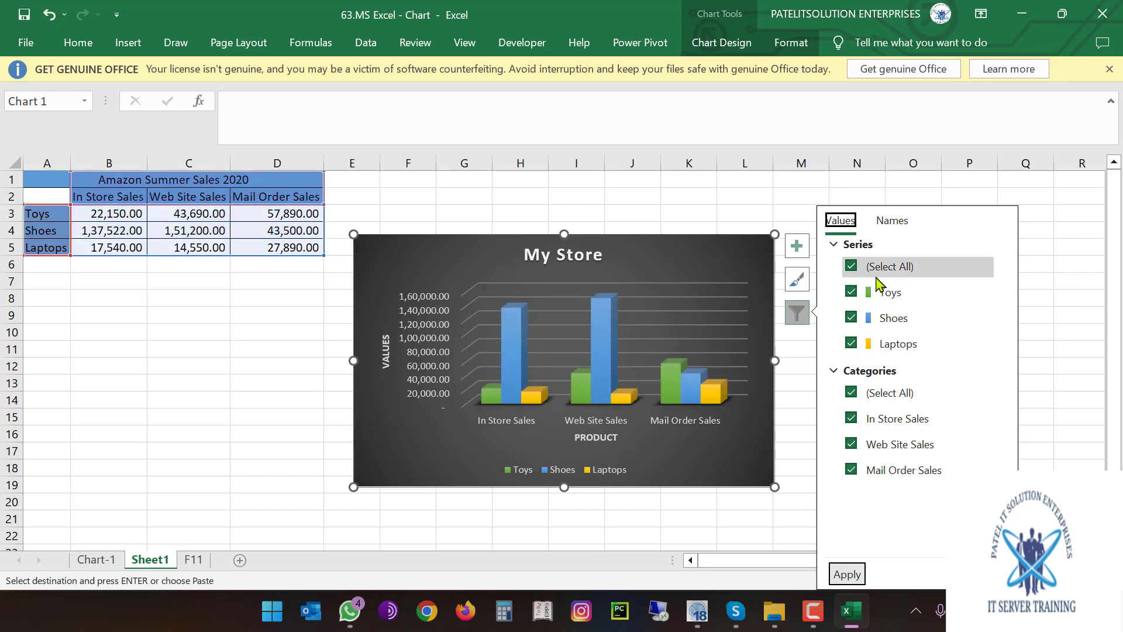
left_click(852, 267)
left_click(851, 291)
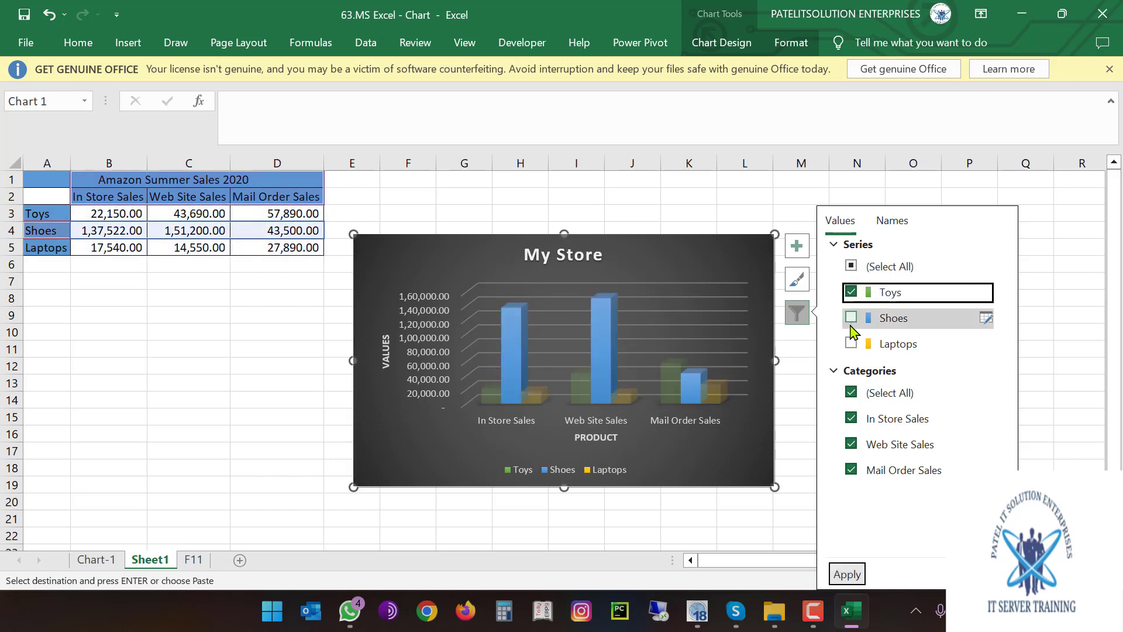
left_click(851, 318)
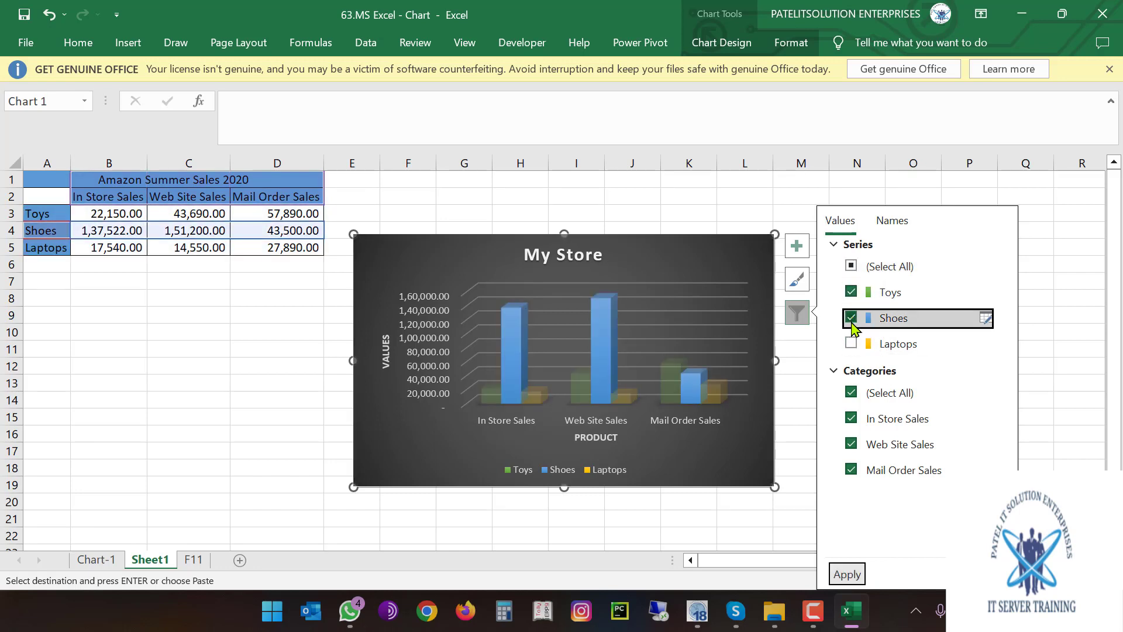
left_click(847, 574)
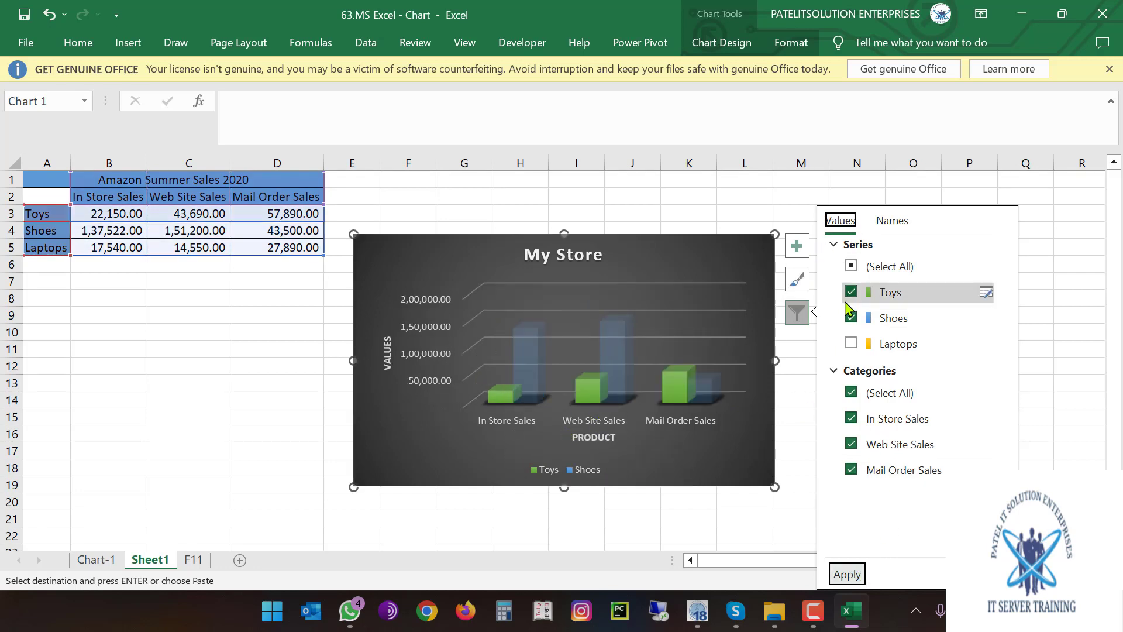
Restore all three series, close the filter pane and go to the Chart-1 sheet
left_click(851, 267)
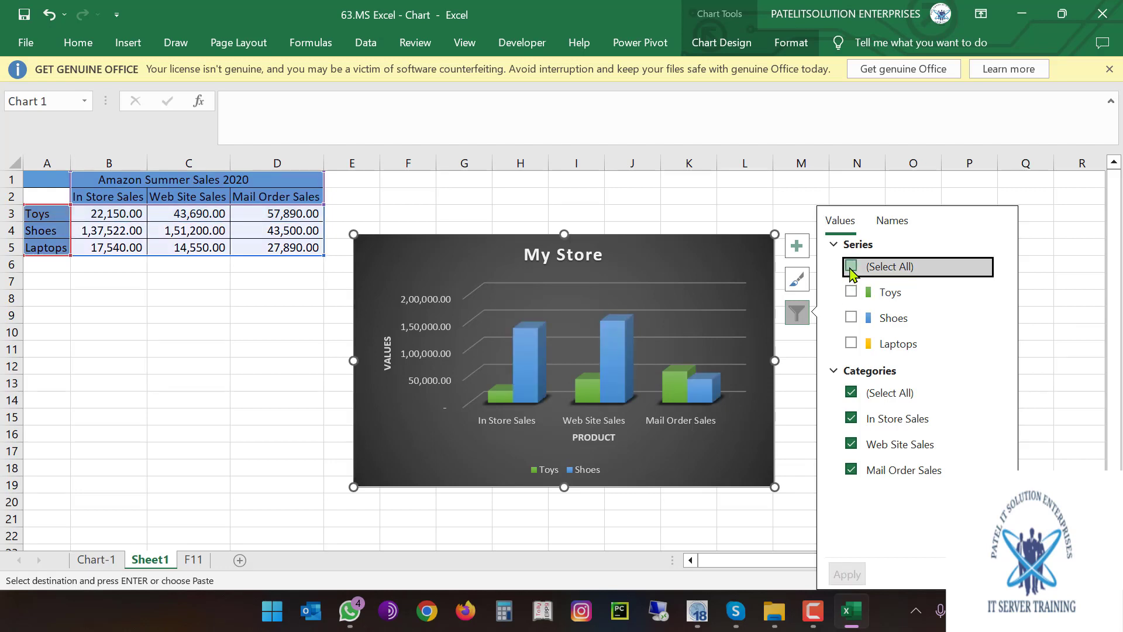
left_click(851, 267)
left_click(846, 573)
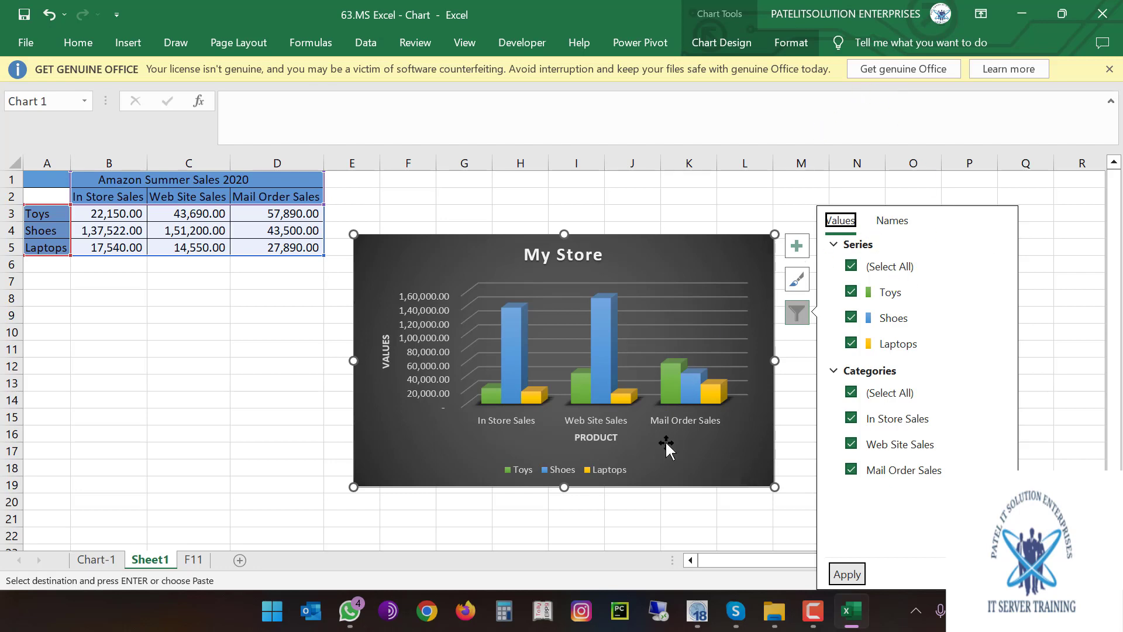
left_click(655, 256)
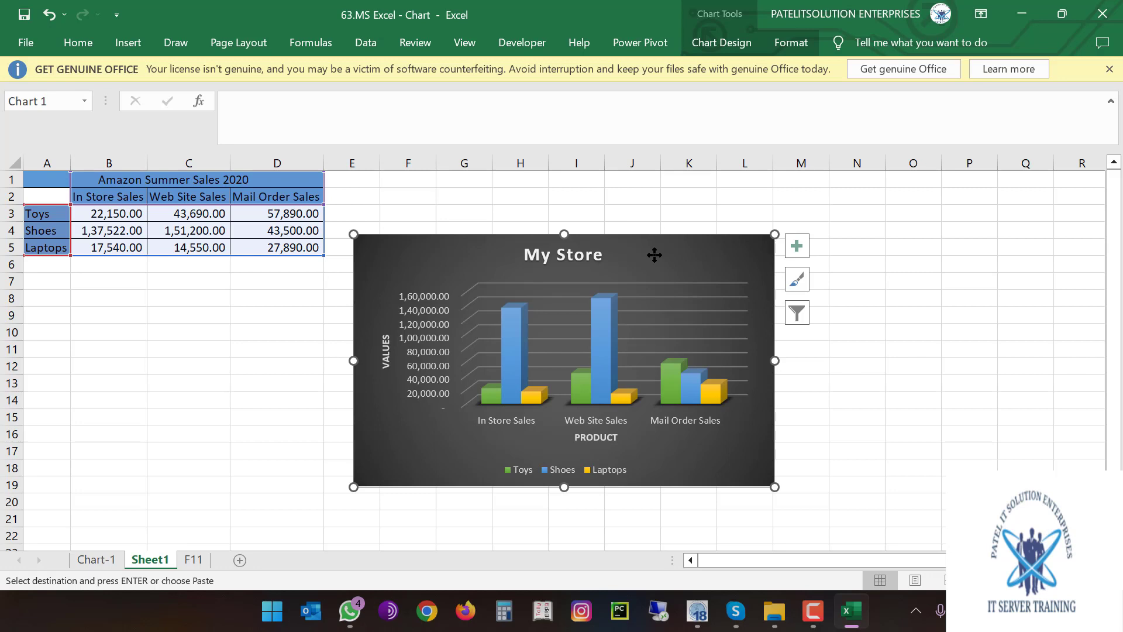
left_click(96, 560)
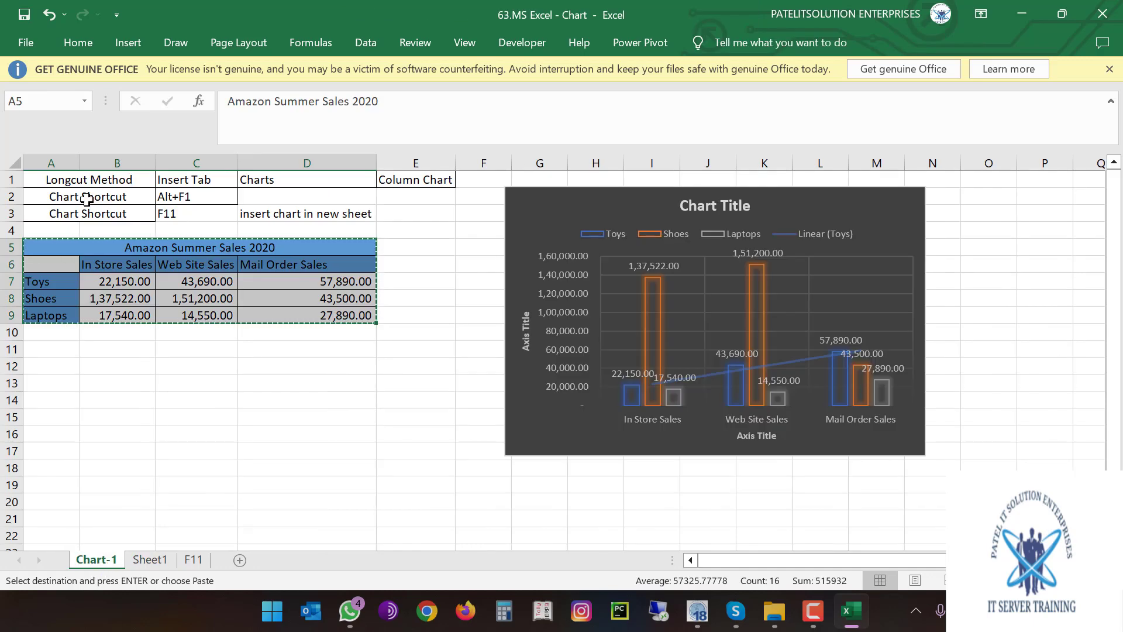
Move from the Chart-1 sheet back to Sheet1's sales data
left_click(211, 195)
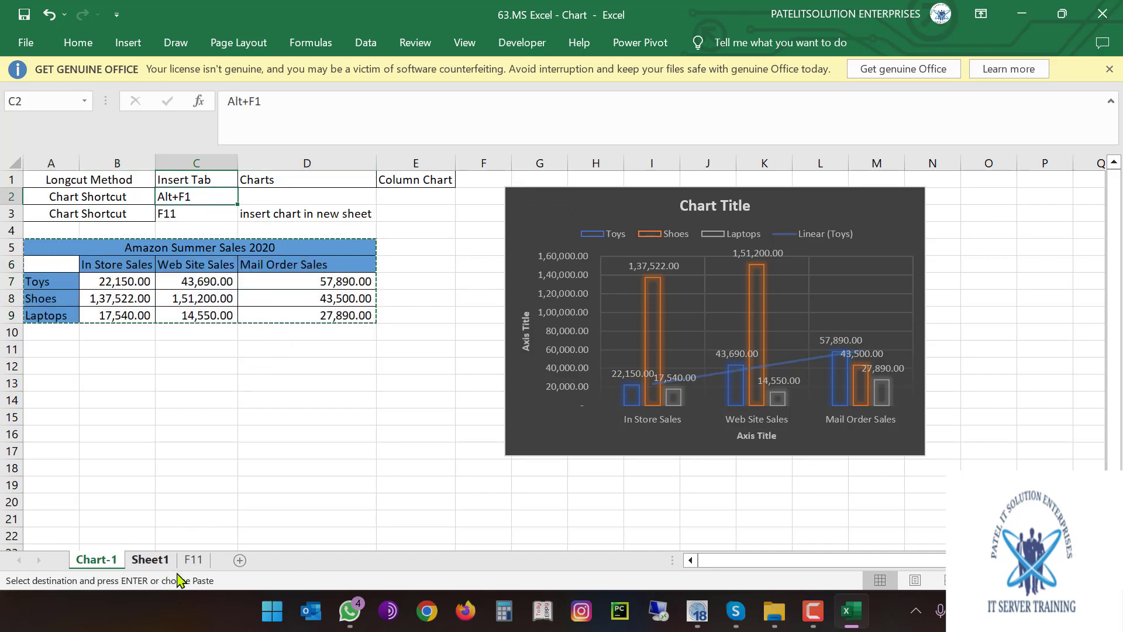
left_click(192, 559)
left_click(150, 559)
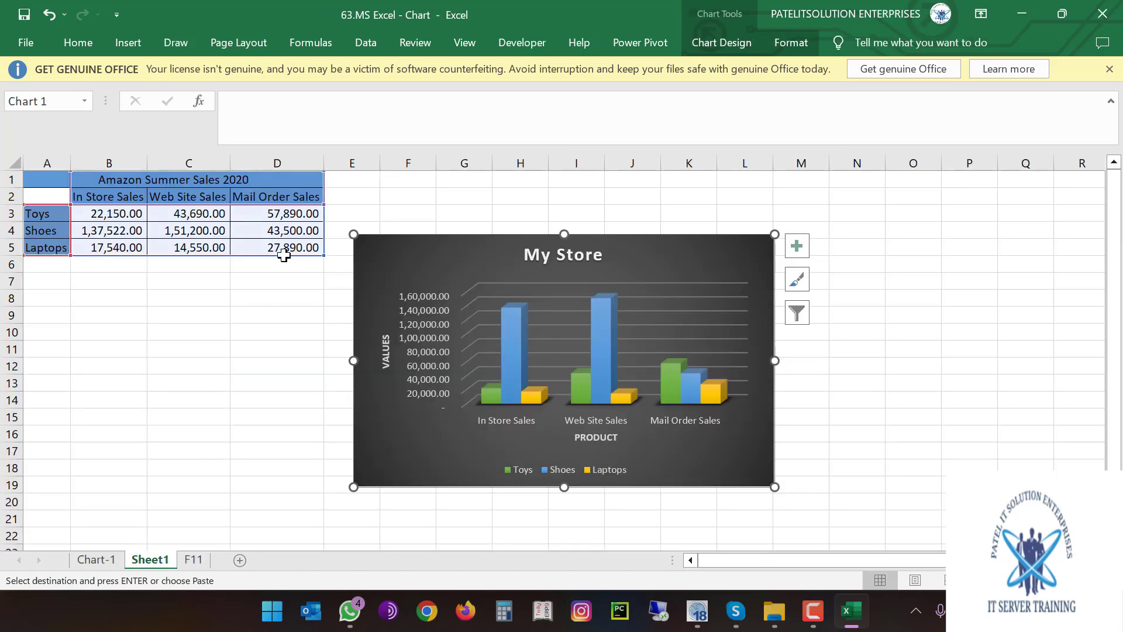
left_click(179, 216)
Copy the sales table A1:D5 into a new Sheet2 and autofit columns A to D
left_click_drag(57, 179, 186, 243)
key("ctrl+c")
left_click(240, 559)
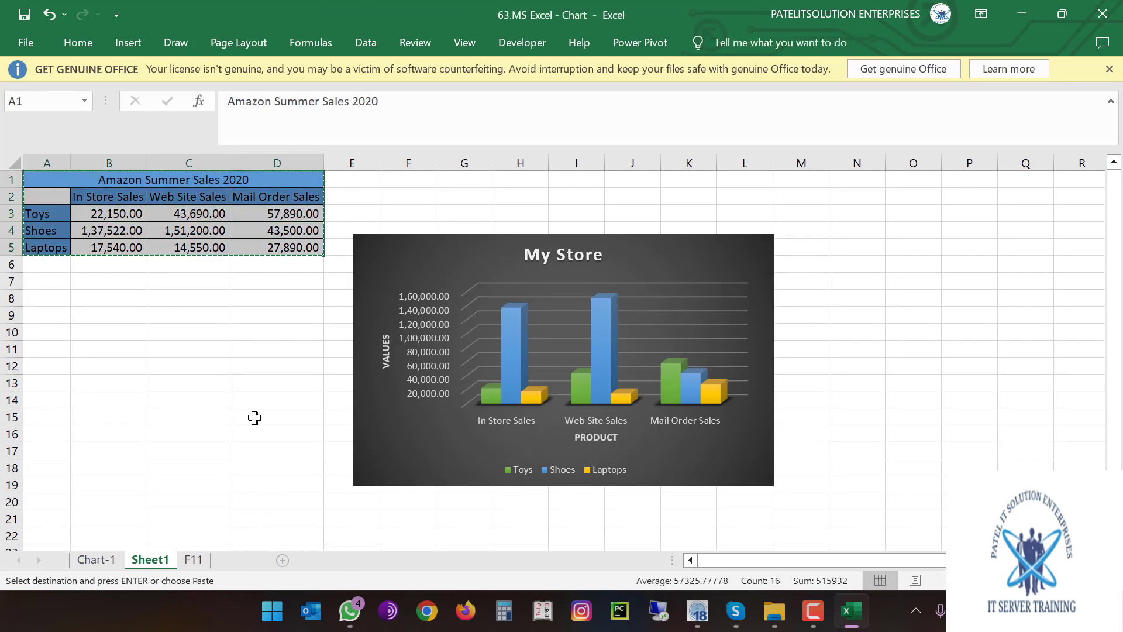
key("ctrl+v")
left_click_drag(56, 166, 193, 164)
double_click(192, 163)
left_click(189, 231)
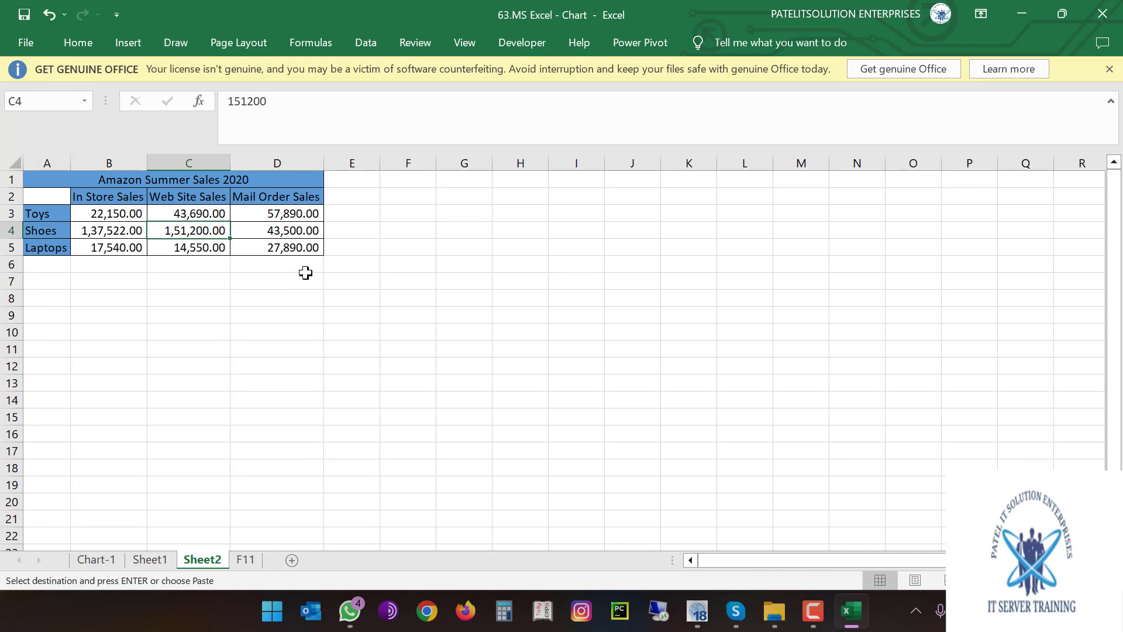
Insert and delete an Alt+F1 embedded chart, then create chart sheet Chart1 with F11
key("alt+F1")
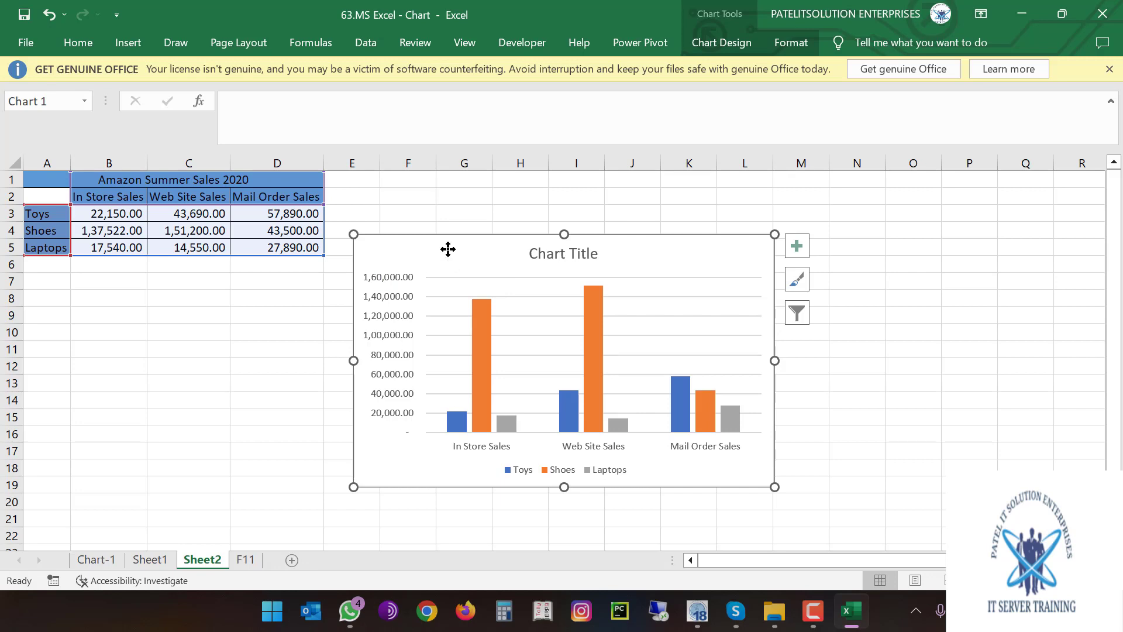
key("Delete")
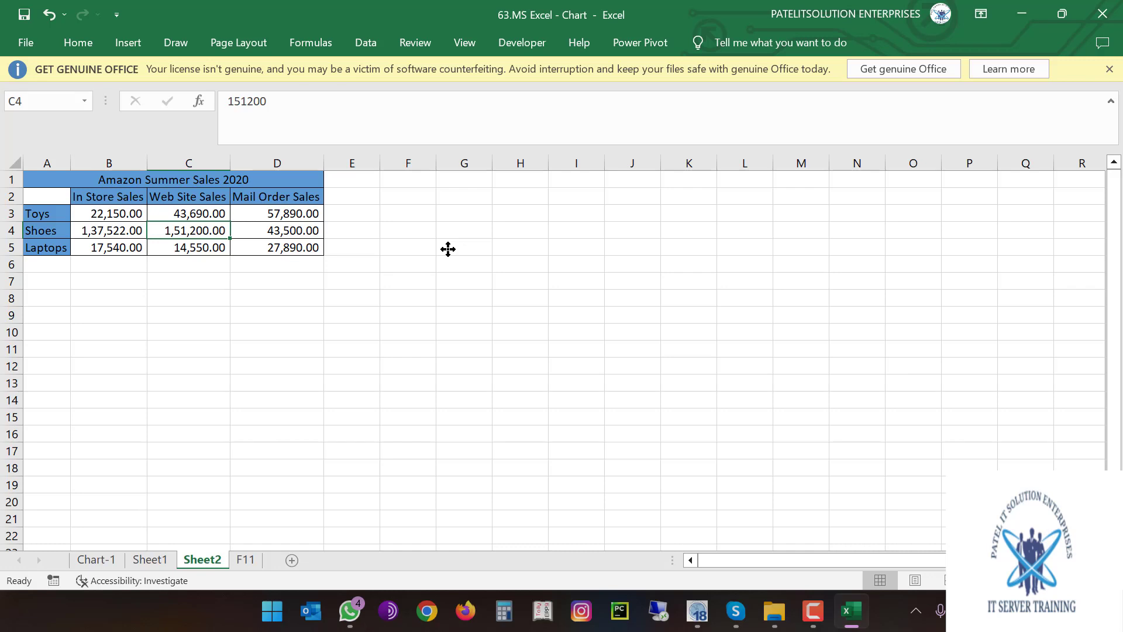
left_click(138, 214)
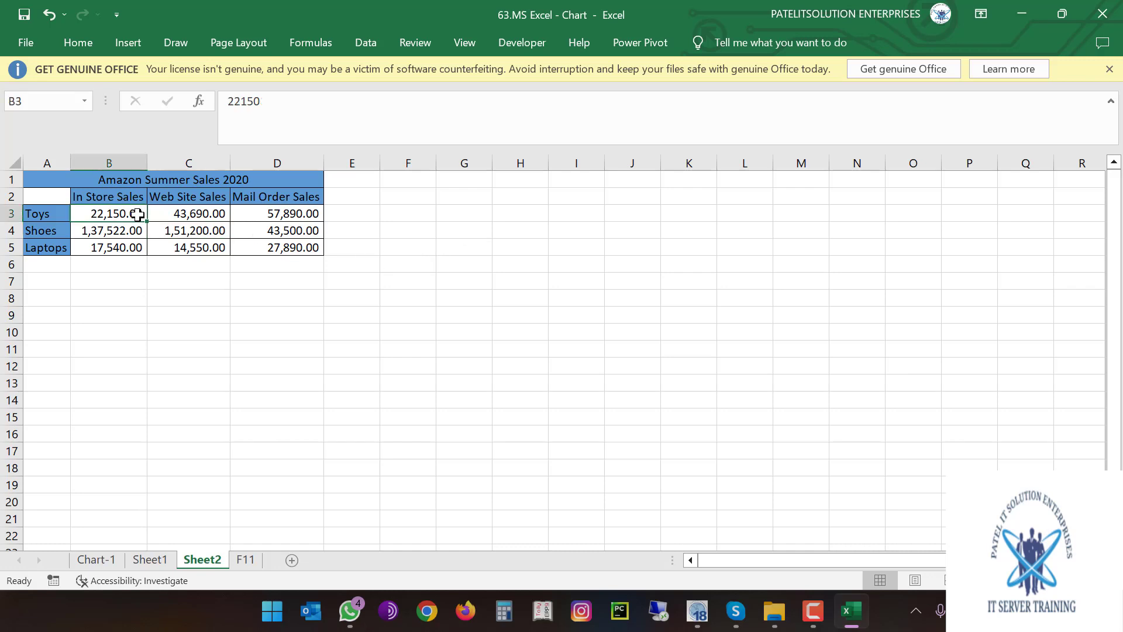
left_click(194, 235)
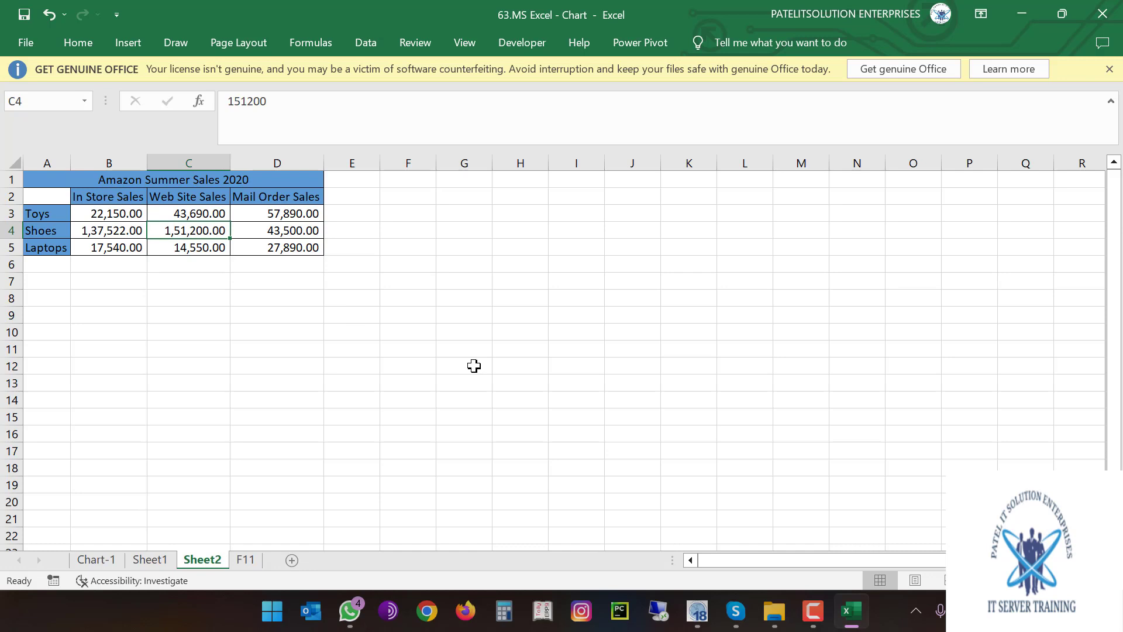
key("F11")
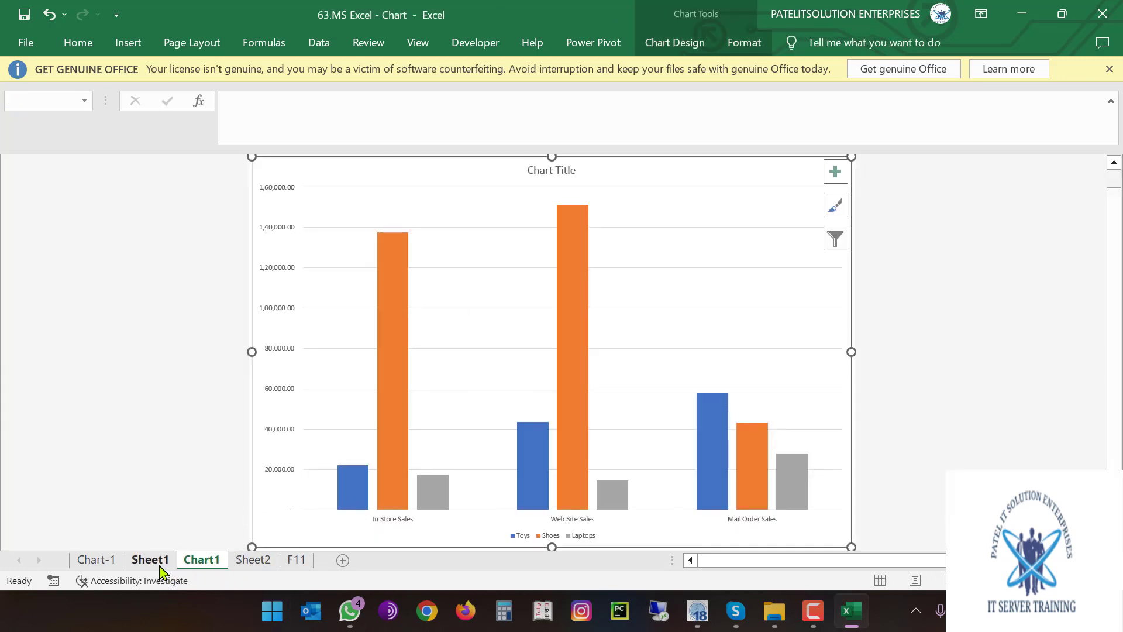
Review Sheet2 and the F11 chart sheet's plot area, then close '63.MS Excel - Chart.xlsx'
left_click(252, 559)
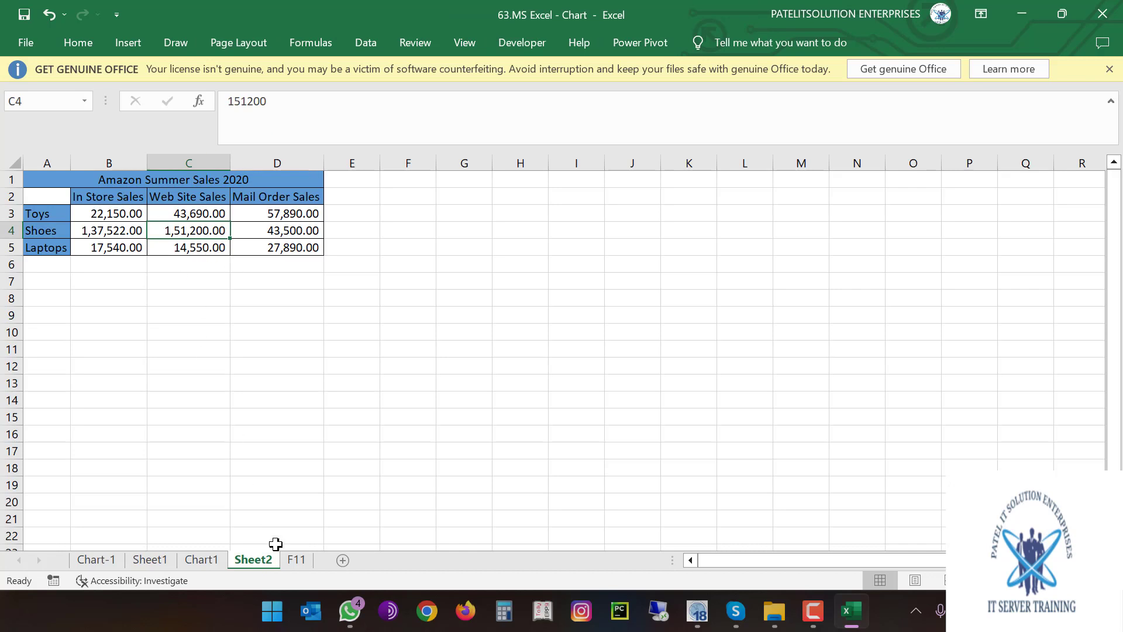
left_click(296, 559)
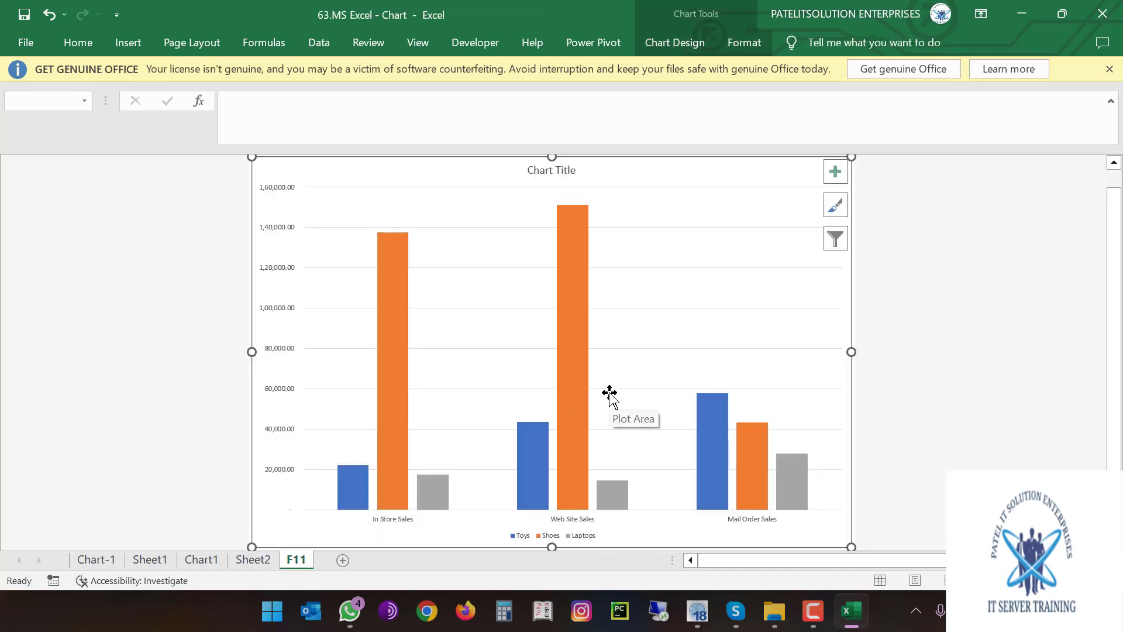
scroll(1020, 480, "down", 2)
scroll(1020, 466, "up", 3)
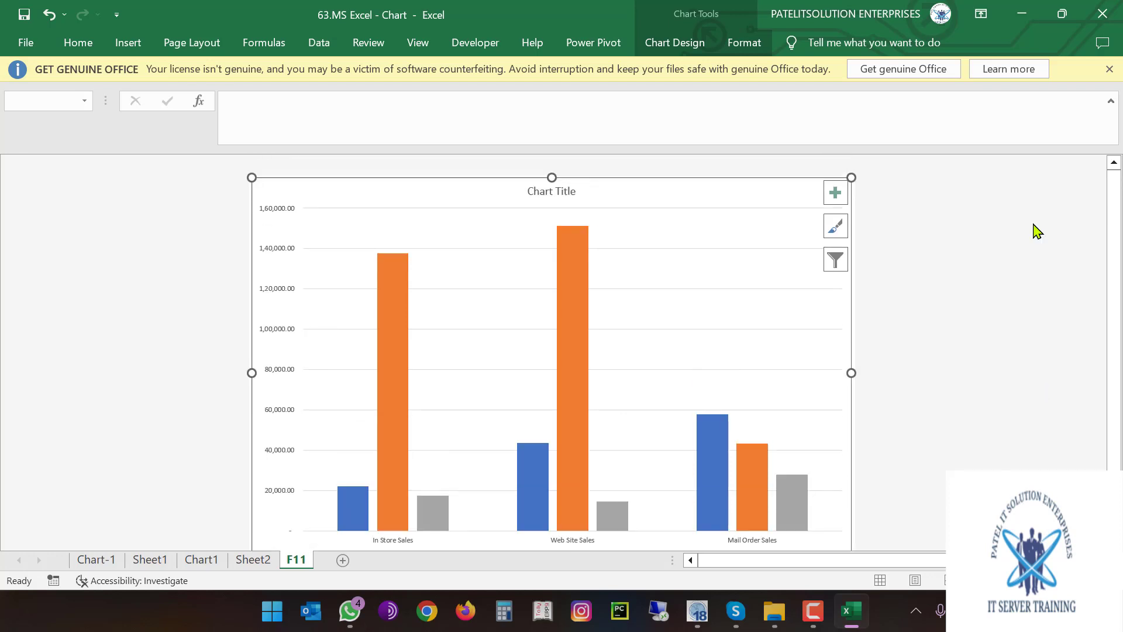
left_click(615, 218)
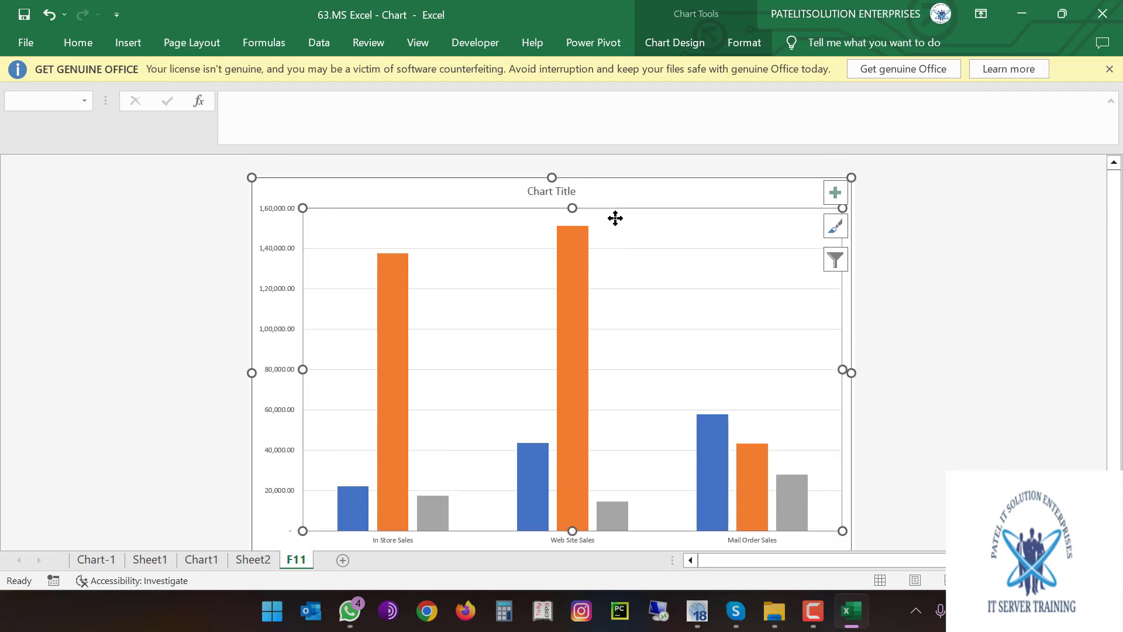
left_click(186, 231)
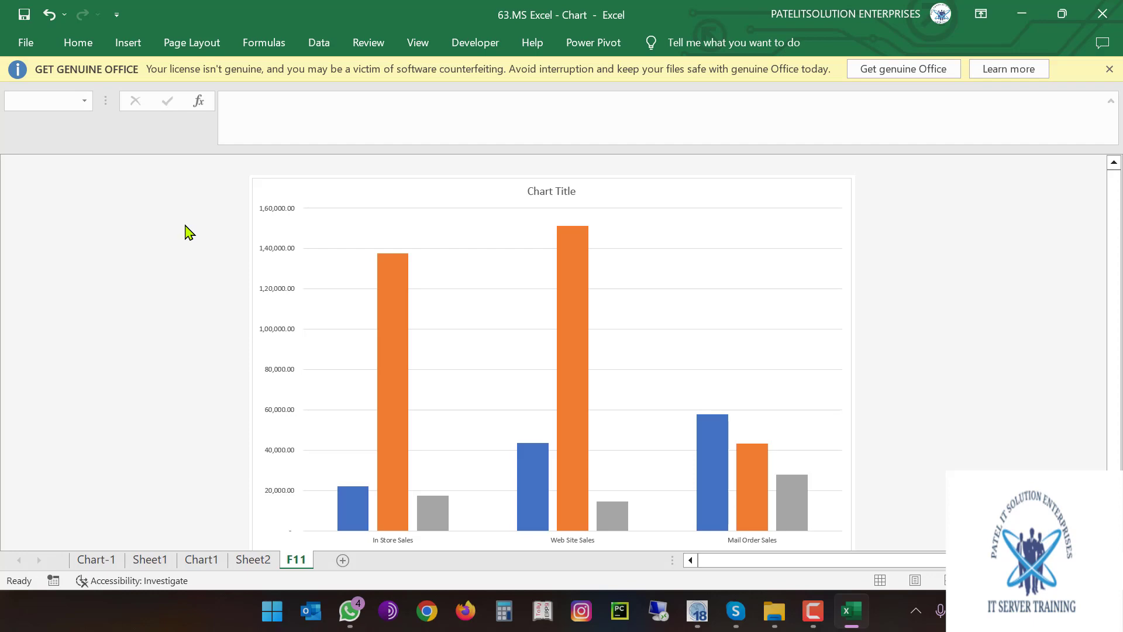
left_click(1101, 14)
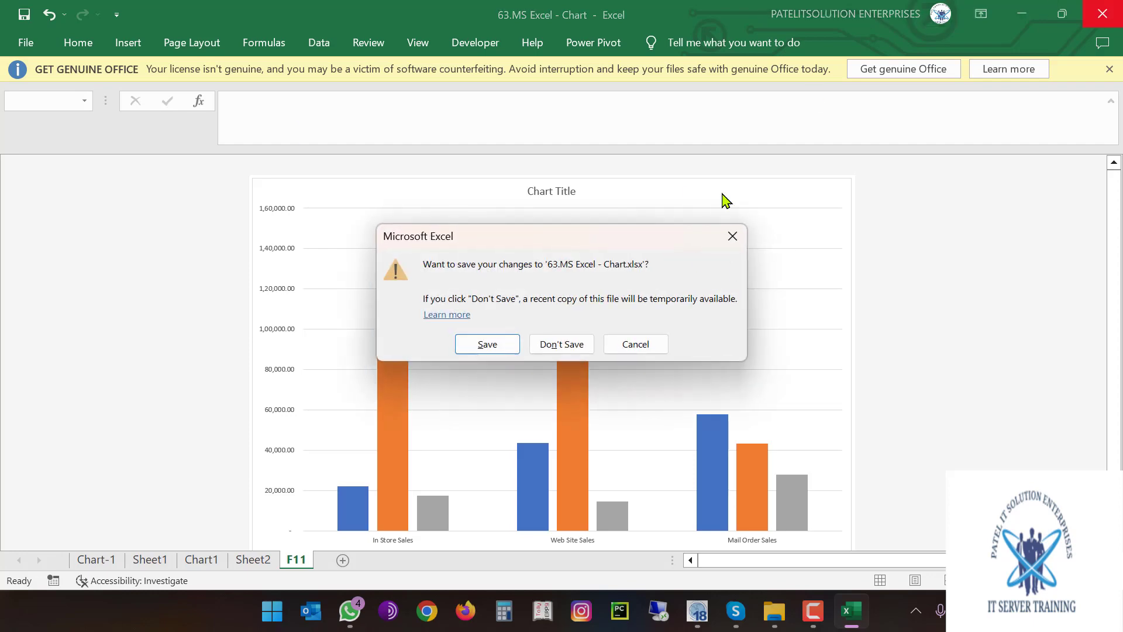
Discard changes to the Chart workbook, select '64.MS Excel - Pivot Chart', and minimise File Explorer
left_click(562, 345)
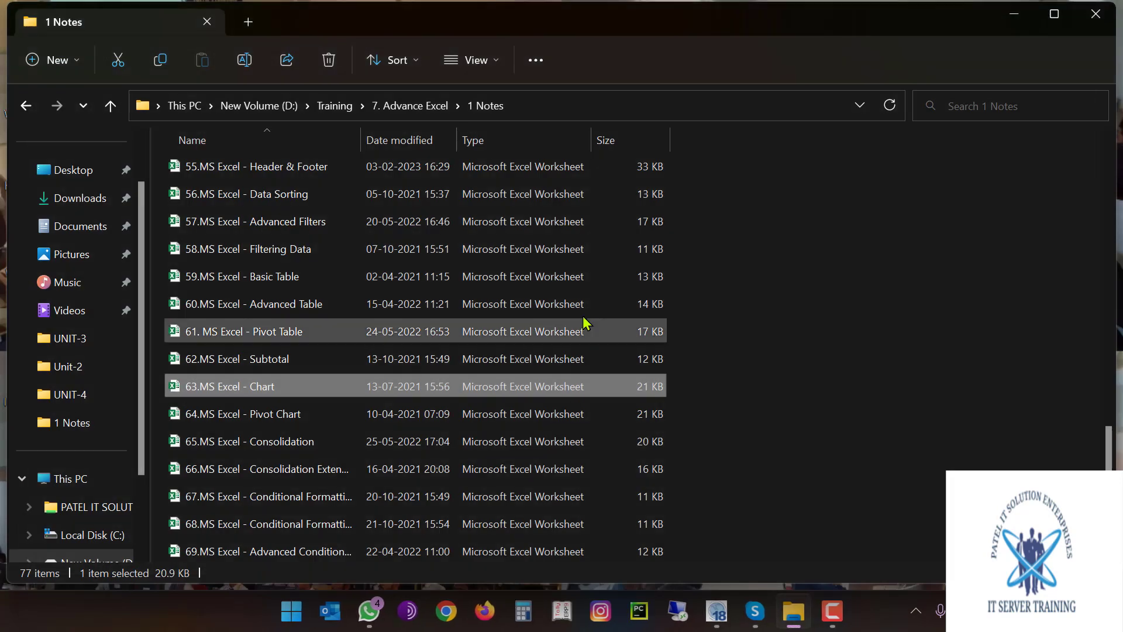
left_click(310, 423)
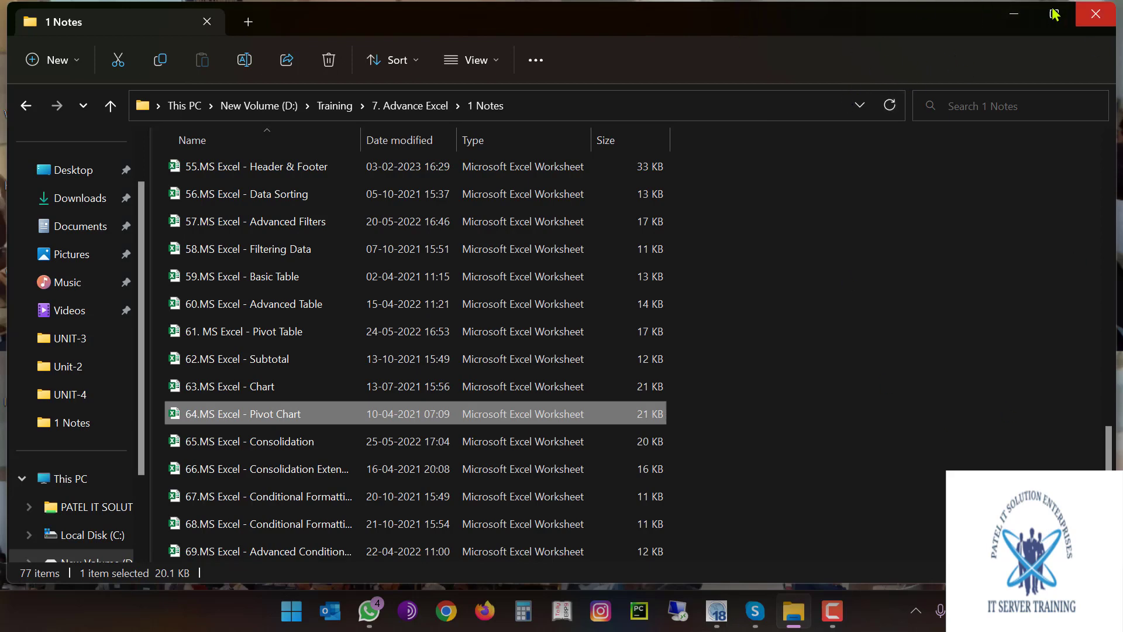
left_click(1017, 13)
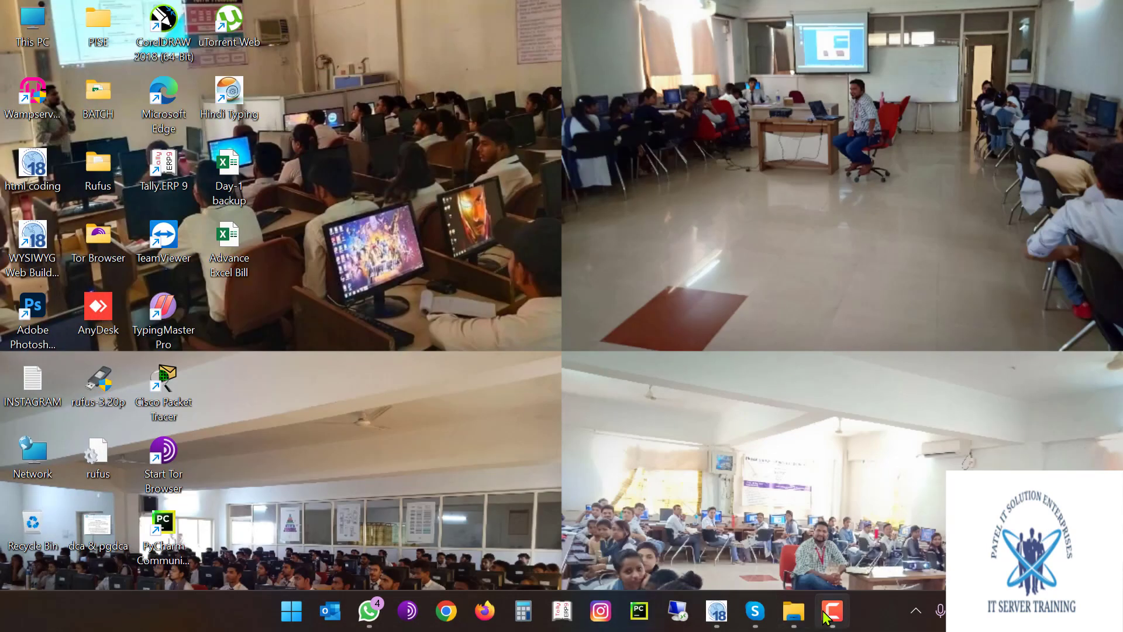